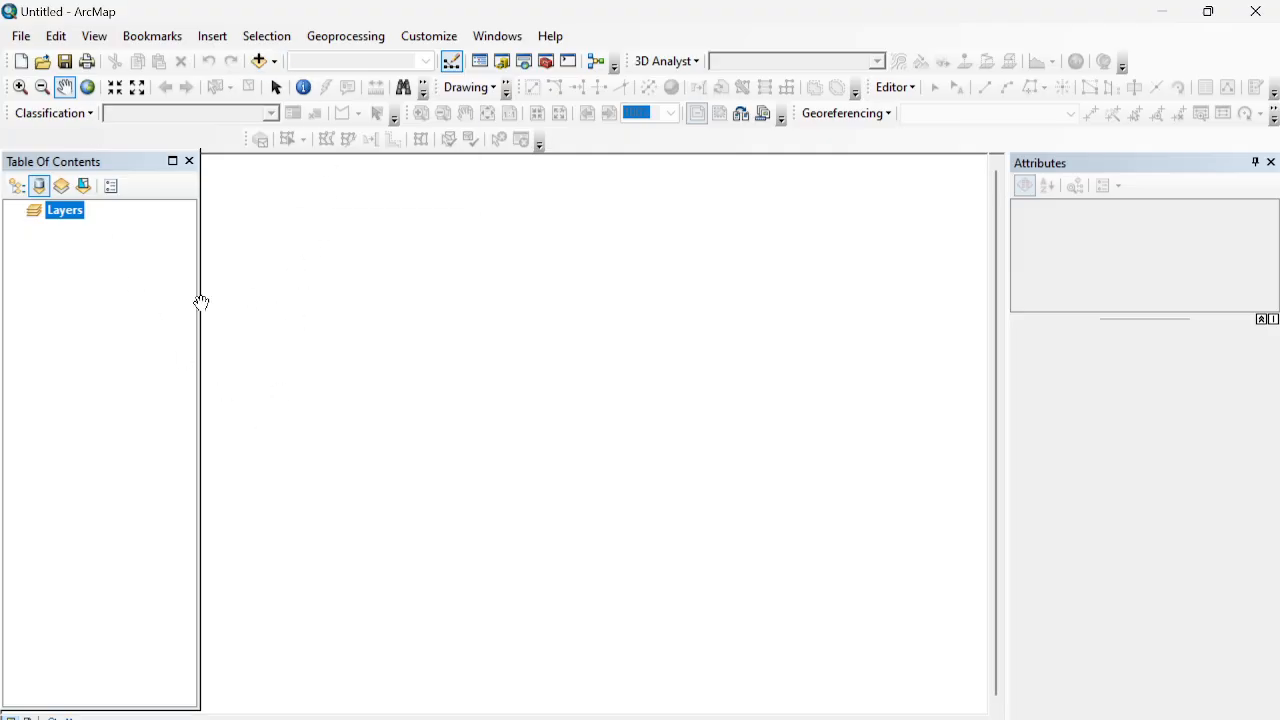
Step: Add the Desa.shp shapefile to the empty map
left_click(259, 61)
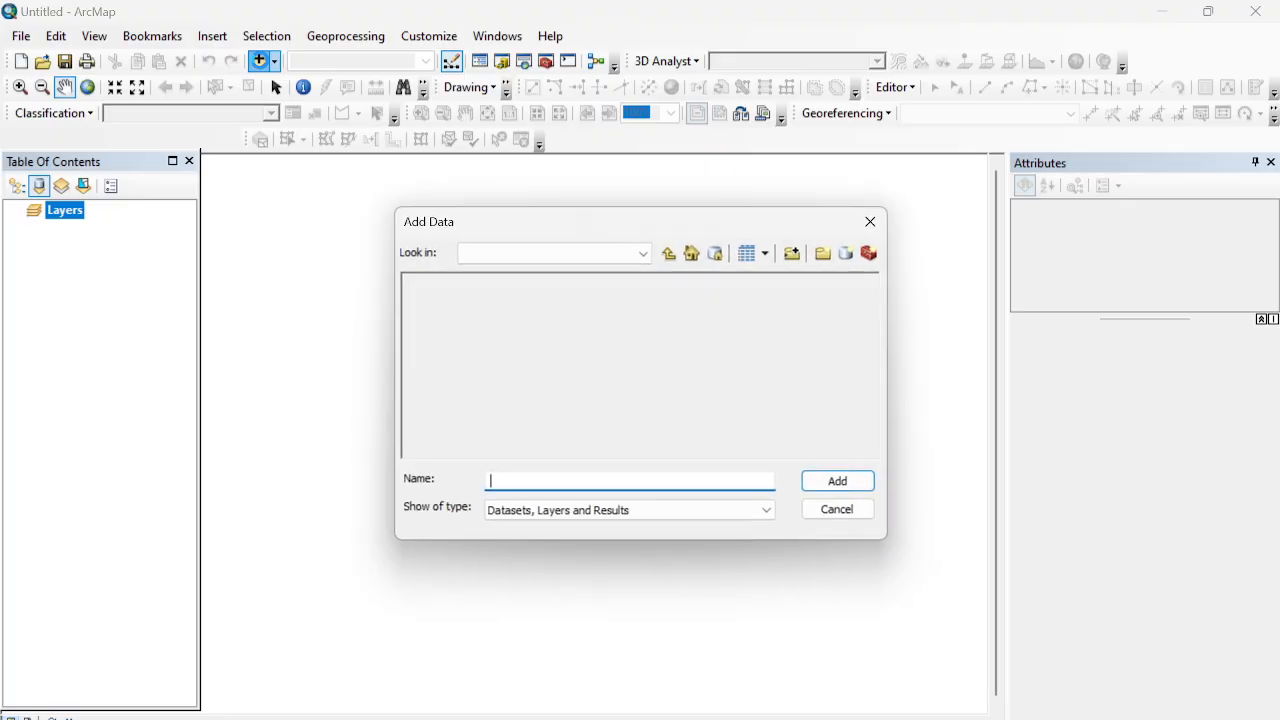
left_click(447, 284)
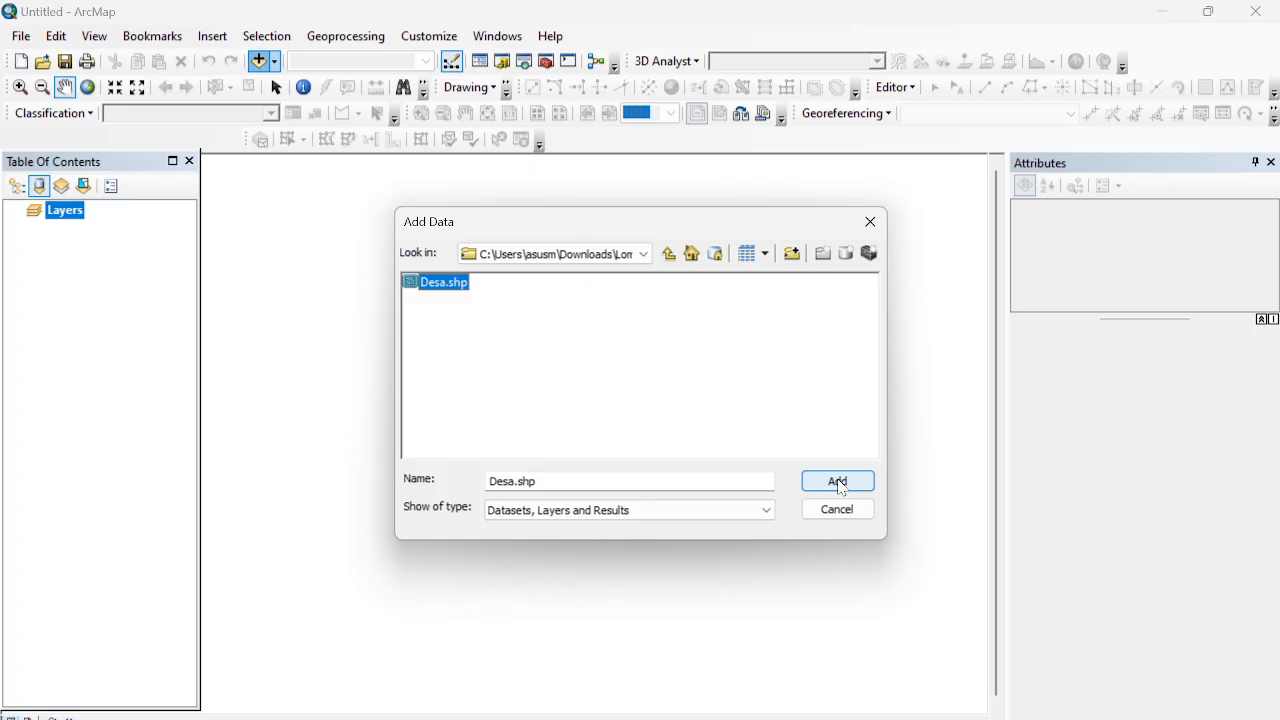
left_click(840, 484)
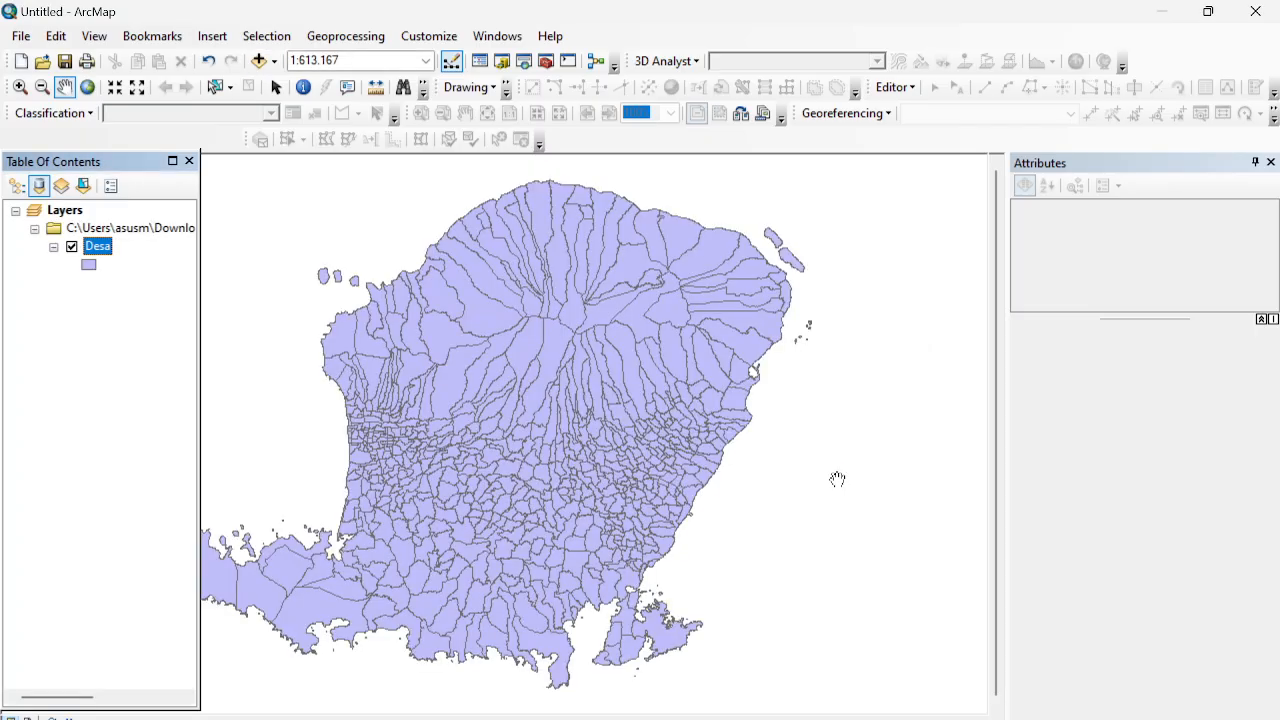
Step: Select the narrow-waisted village polygon inland from the island's east coast in the Desa layer
left_click_drag(511, 344, 613, 360)
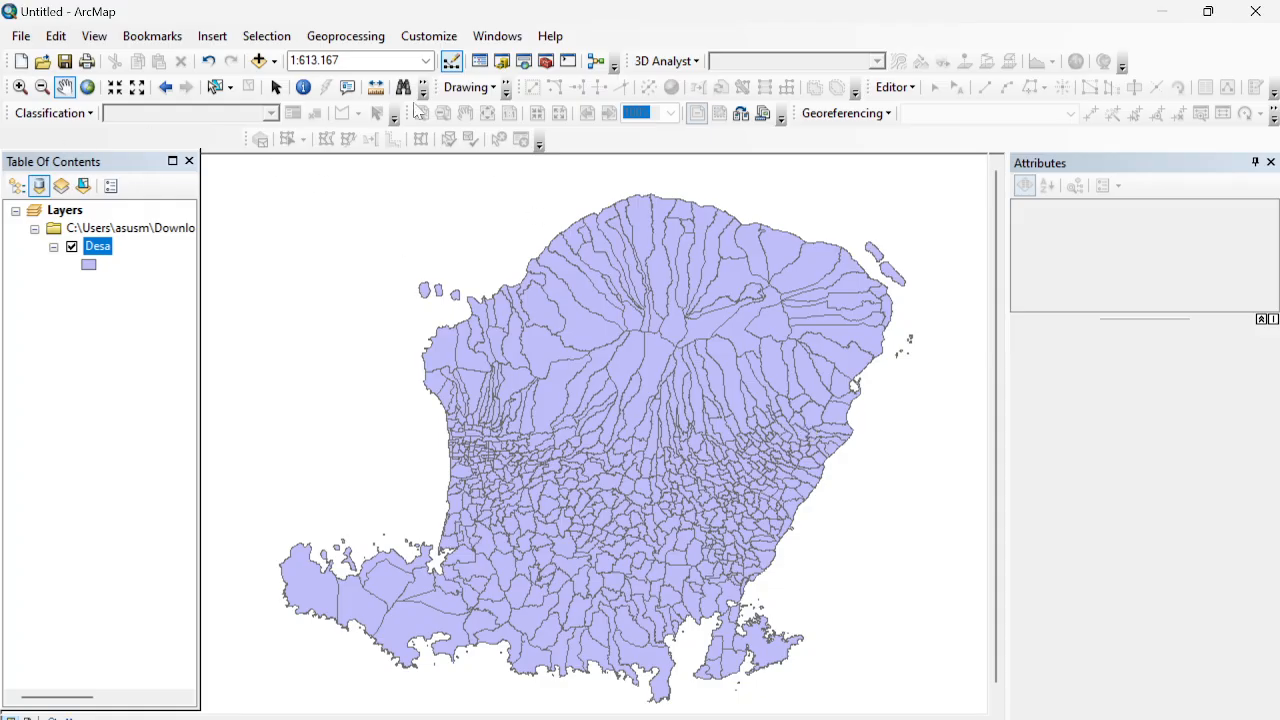
left_click(20, 87)
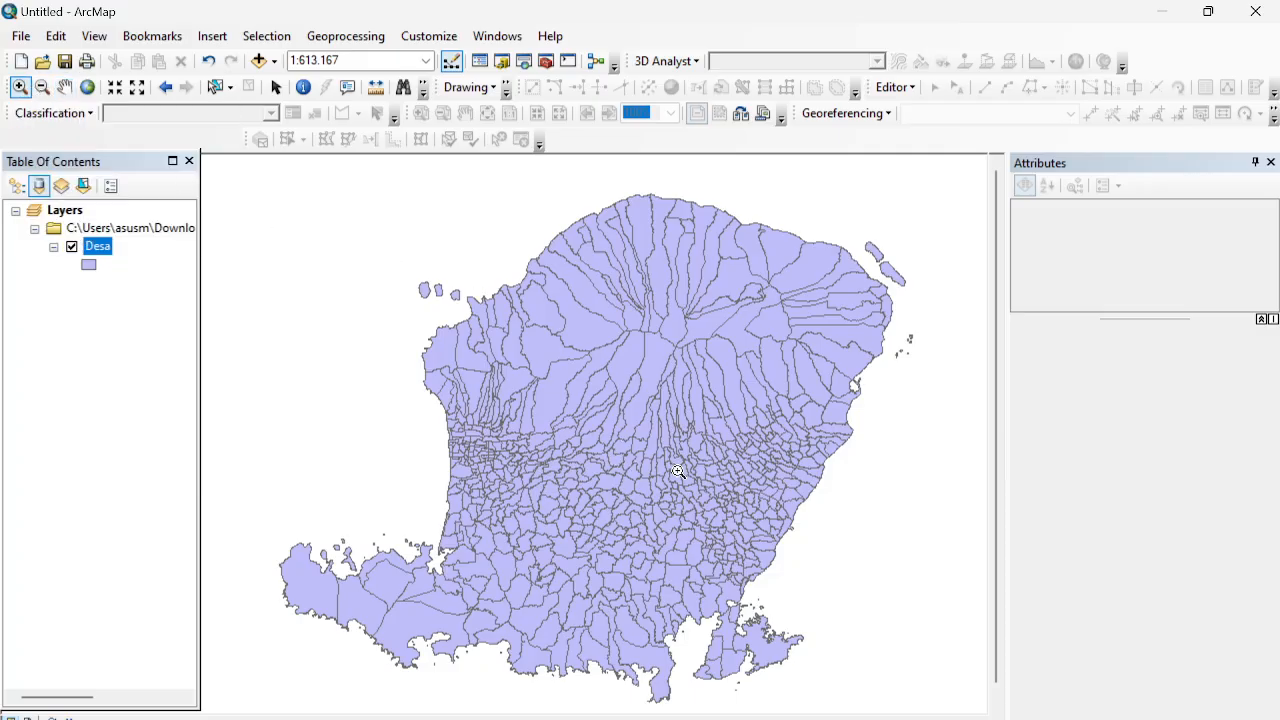
left_click_drag(711, 493, 786, 576)
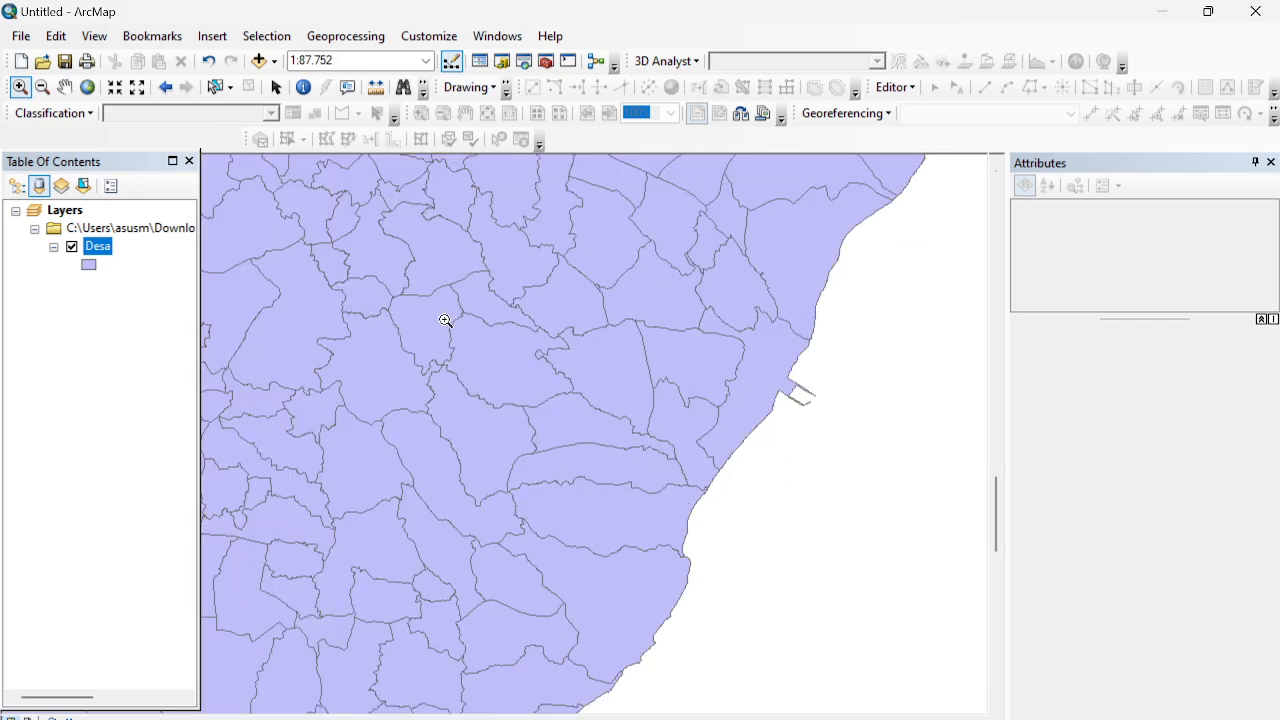
left_click(64, 88)
left_click_drag(394, 277, 546, 431)
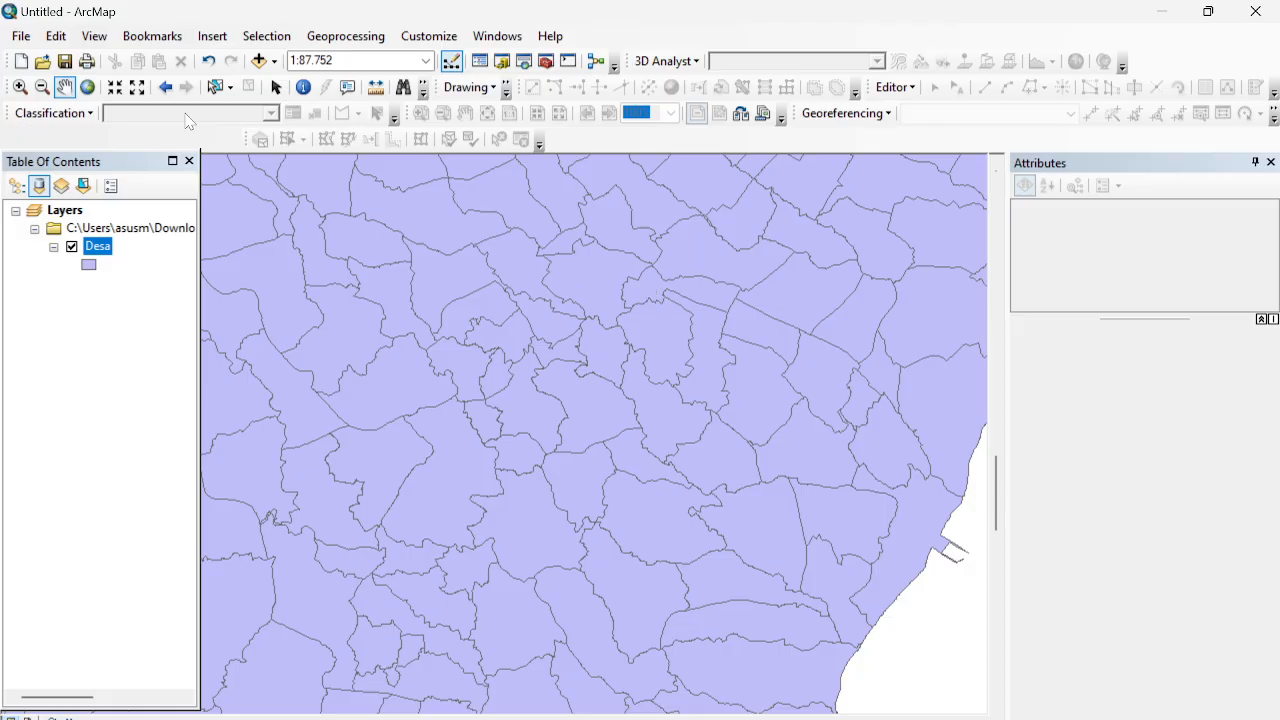
left_click(216, 88)
left_click(655, 286)
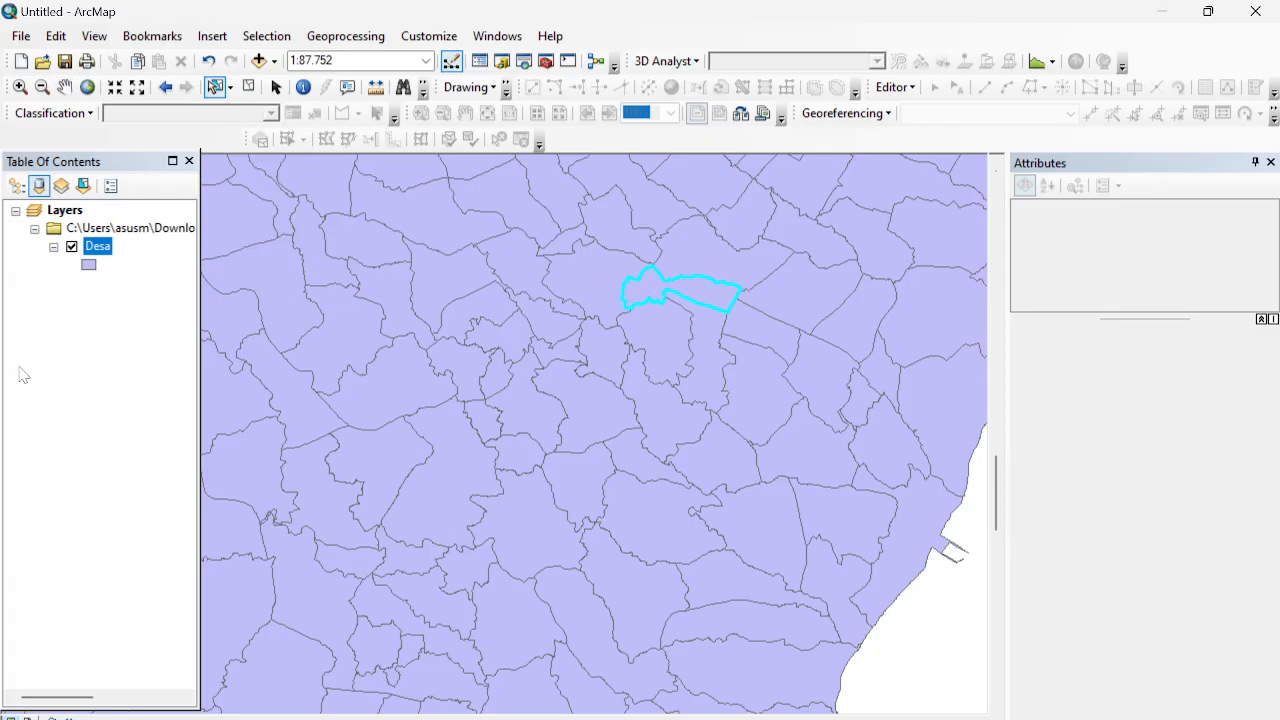
Step: Export the selected Desa feature to the default geodatabase using the layer's source coordinate system, and add it to the map as a layer
right_click(110, 256)
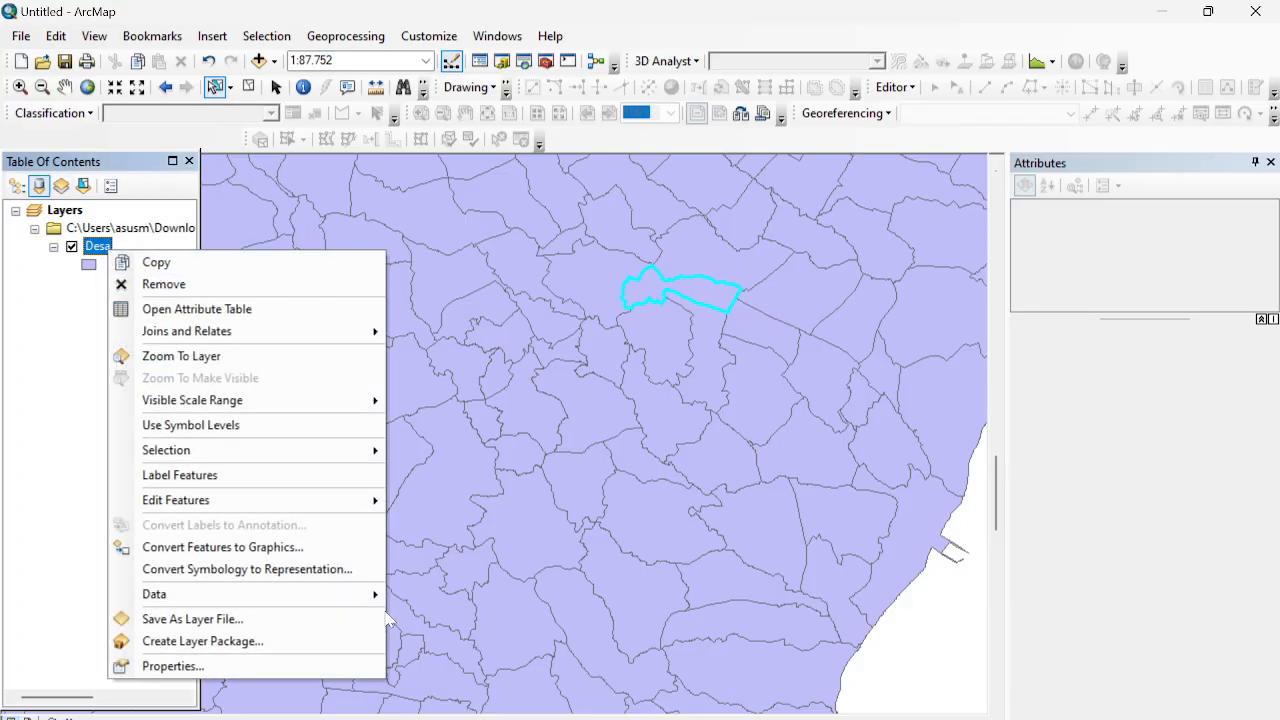
mouse_move(308, 597)
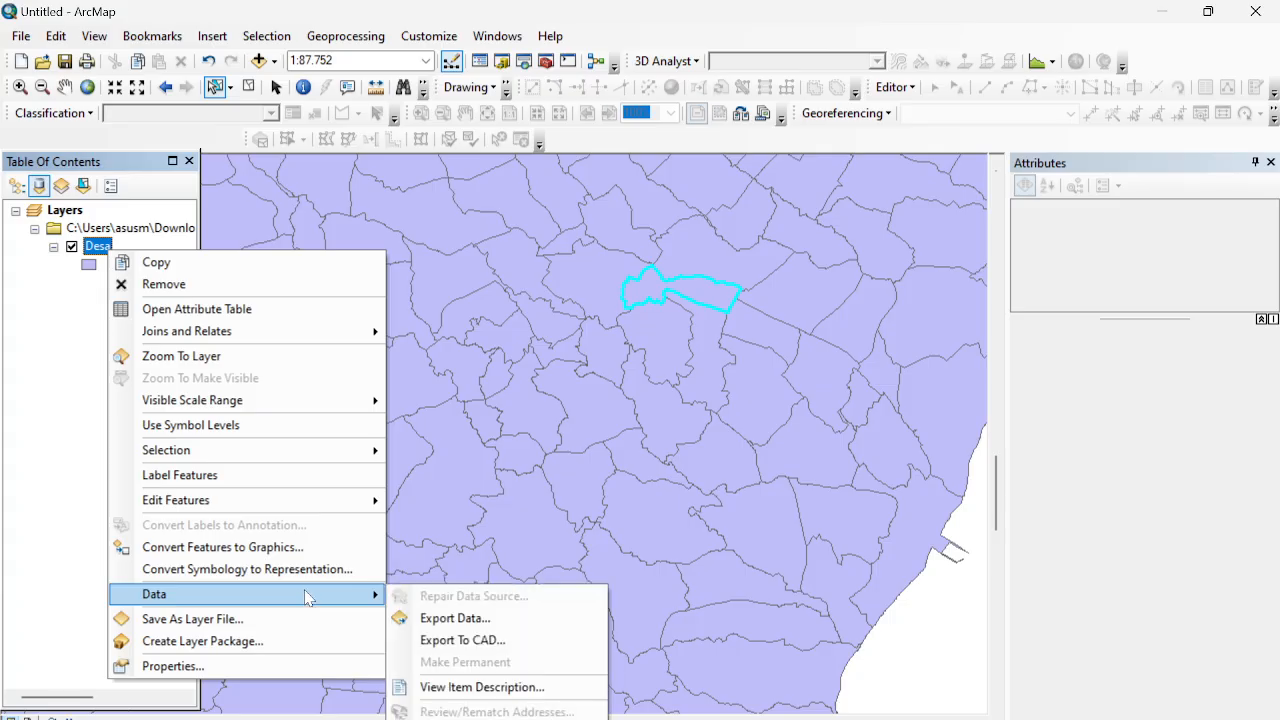
left_click(423, 617)
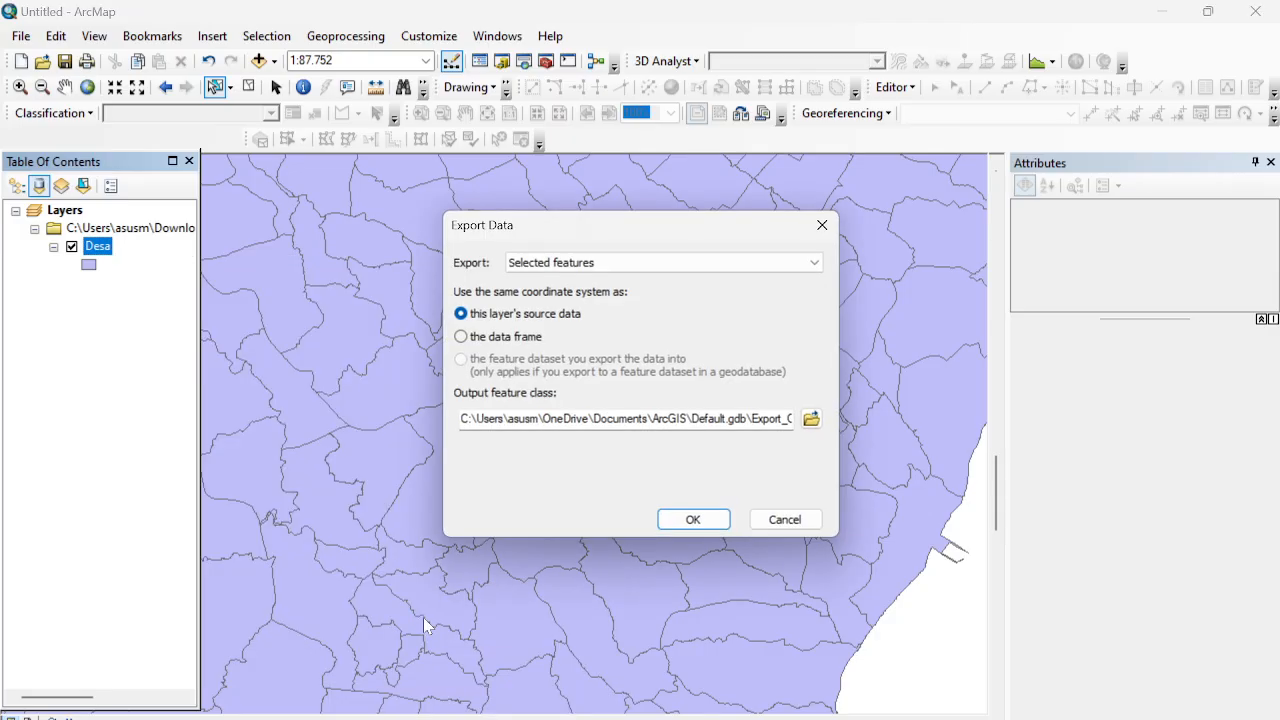
left_click(666, 521)
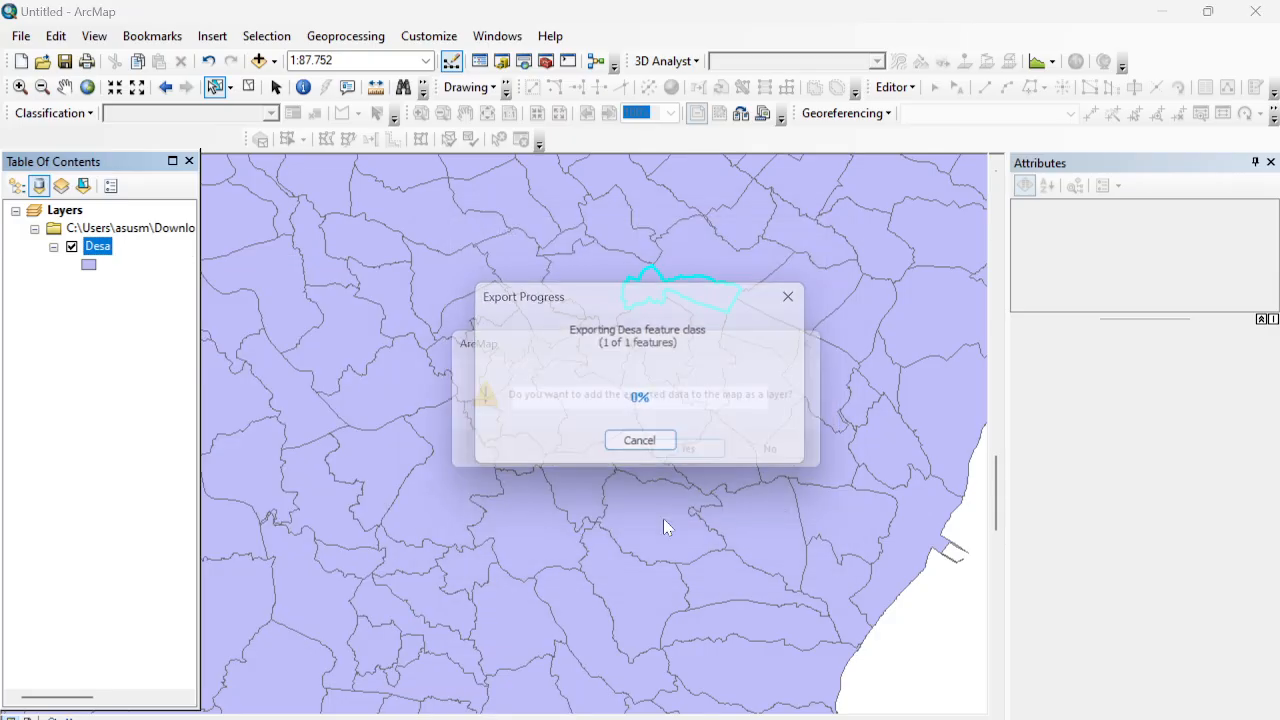
left_click(701, 458)
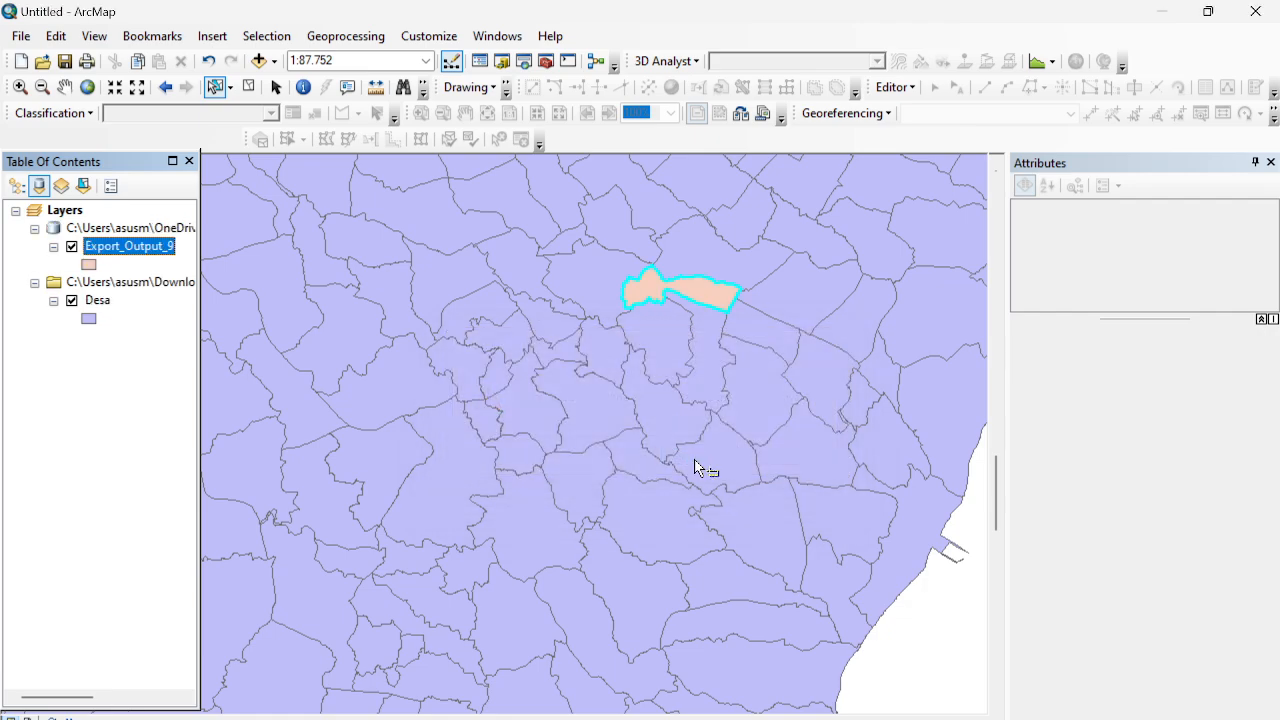
Step: Remove the Lombok Data Desa source folder and its Desa layer from the data frame
right_click(114, 289)
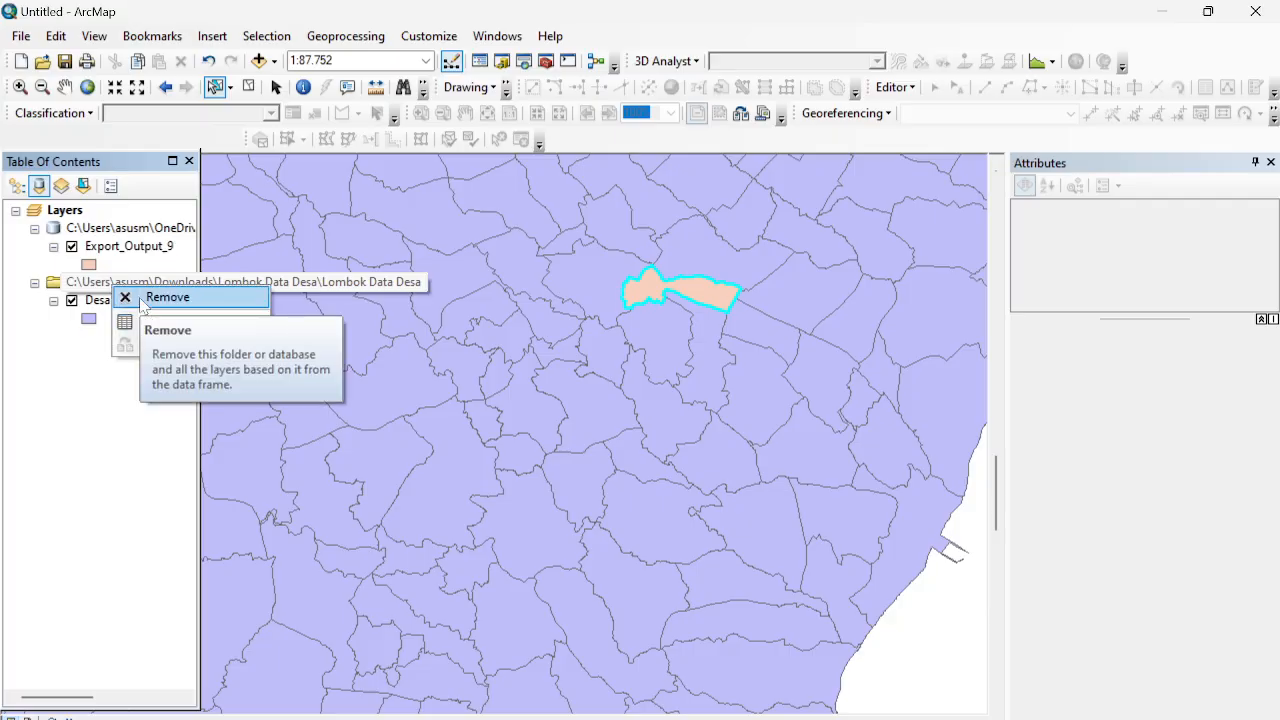
left_click(142, 300)
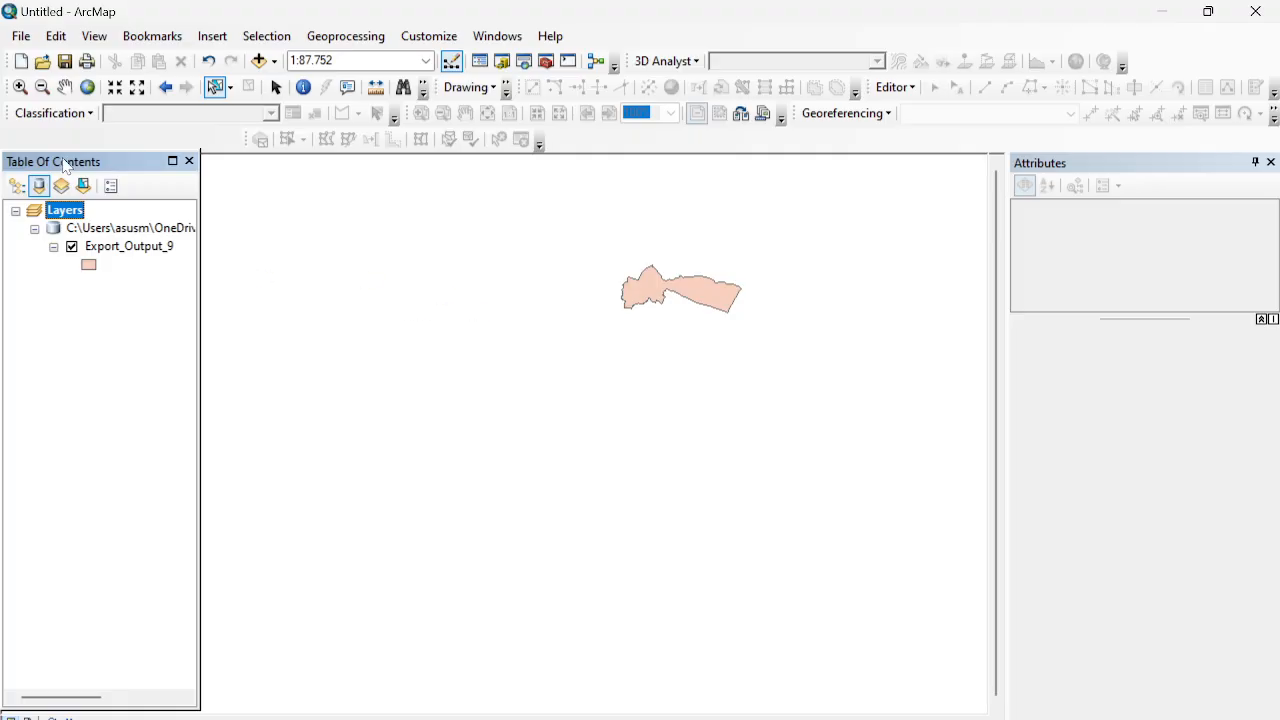
Step: Enlarge and centre the exported village polygon so its whole outline can be examined
left_click(64, 86)
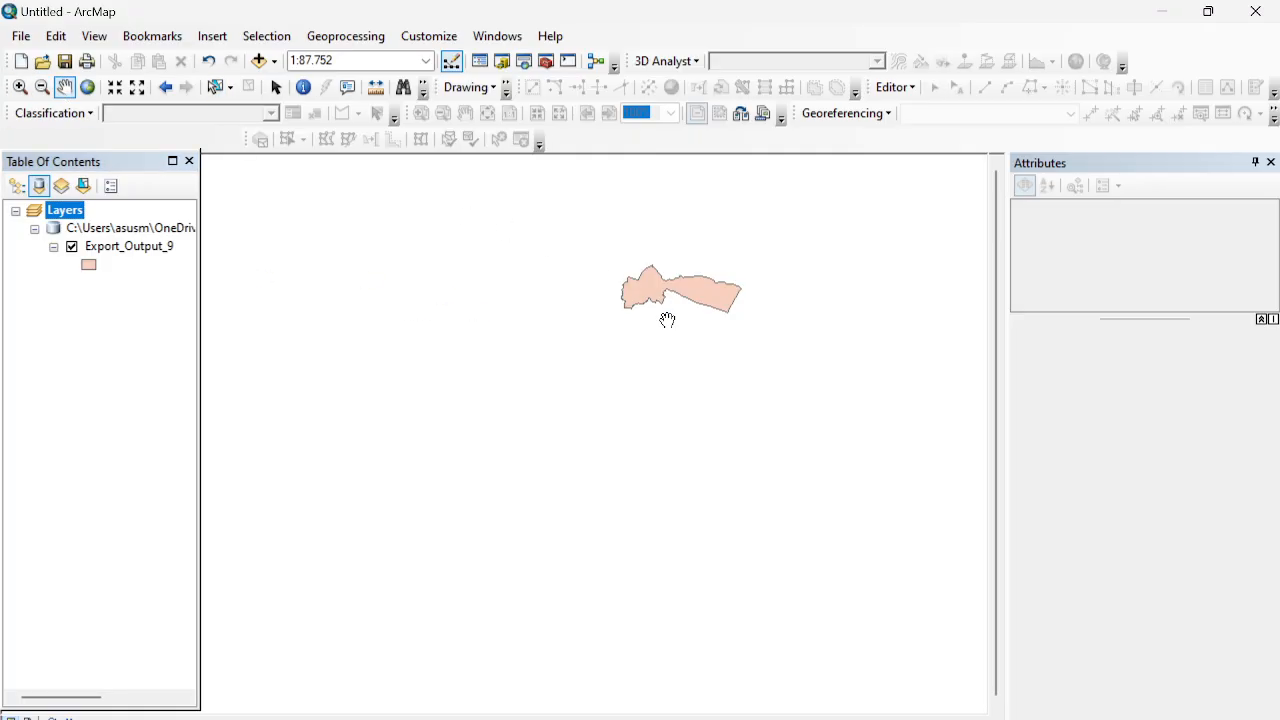
left_click_drag(651, 289, 494, 427)
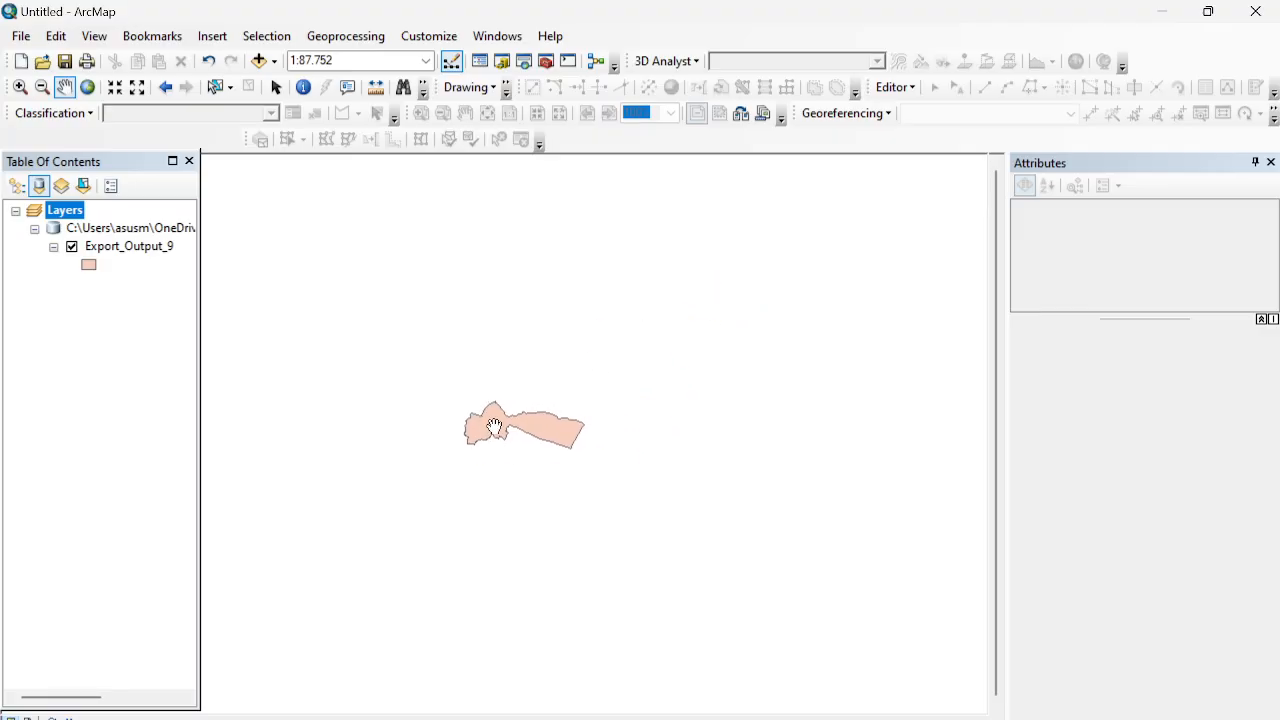
left_click(20, 87)
left_click_drag(360, 308, 659, 523)
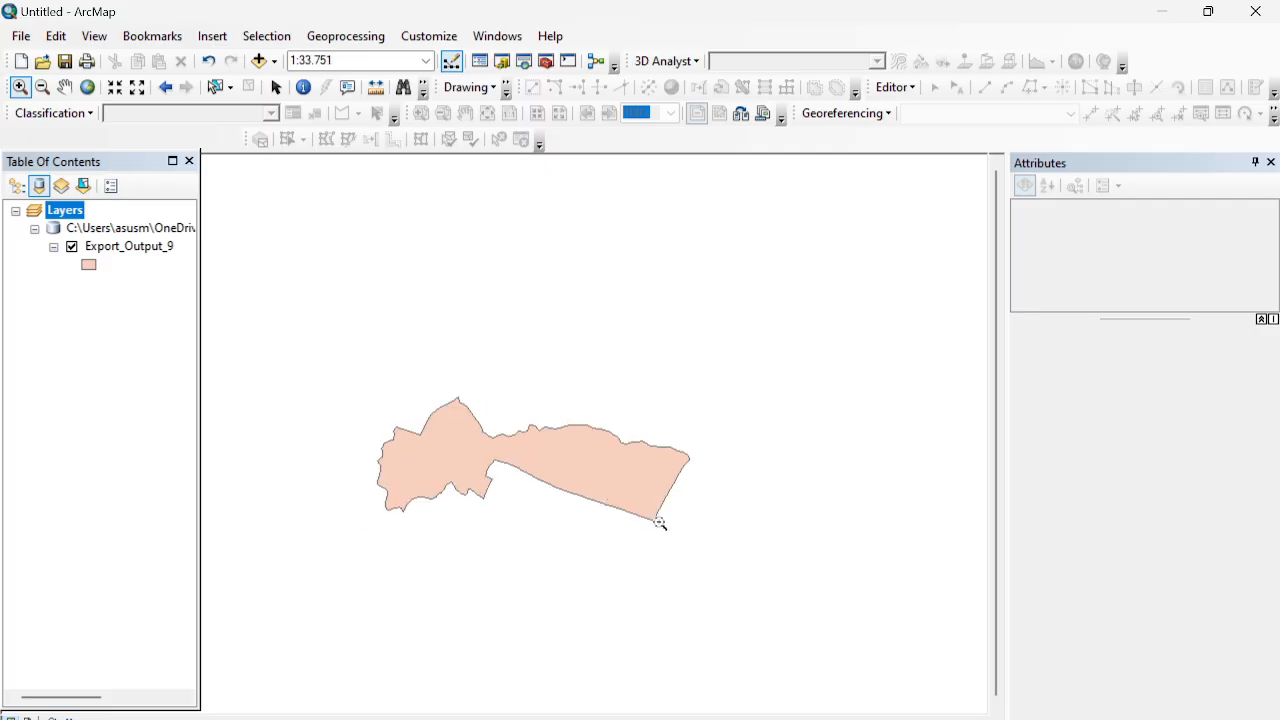
left_click_drag(340, 334, 760, 589)
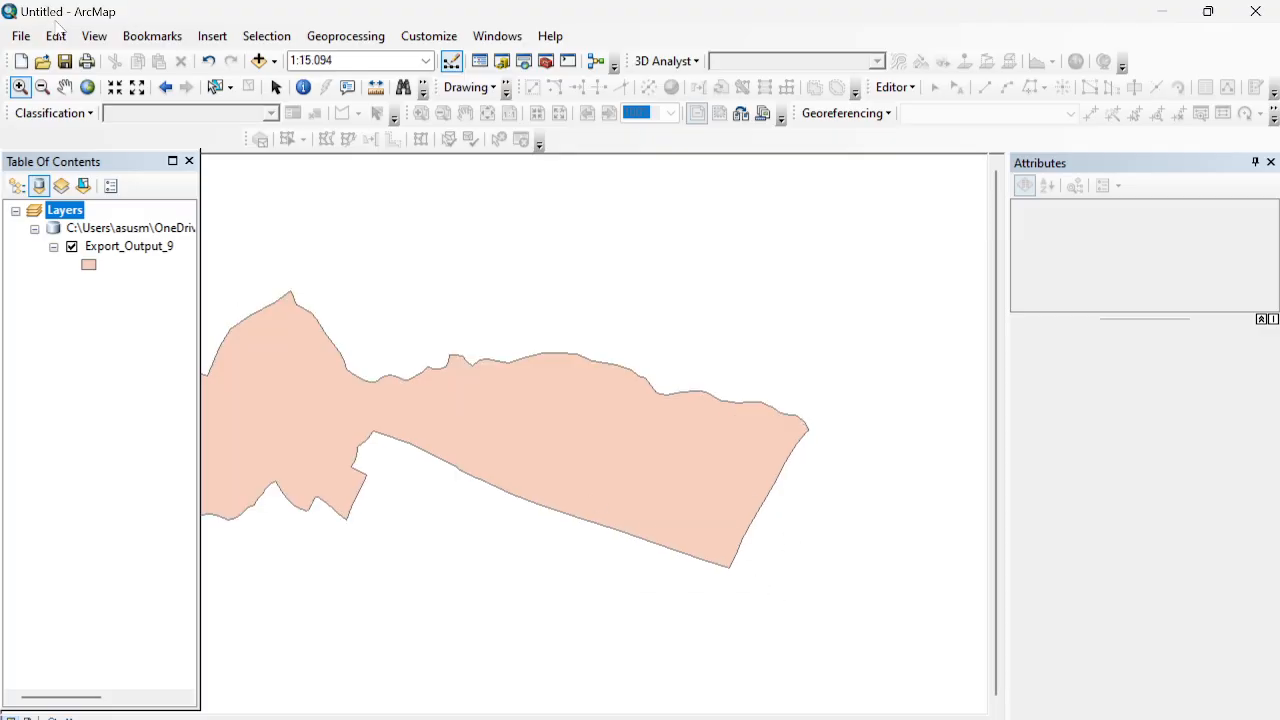
left_click(64, 87)
left_click_drag(428, 374, 591, 315)
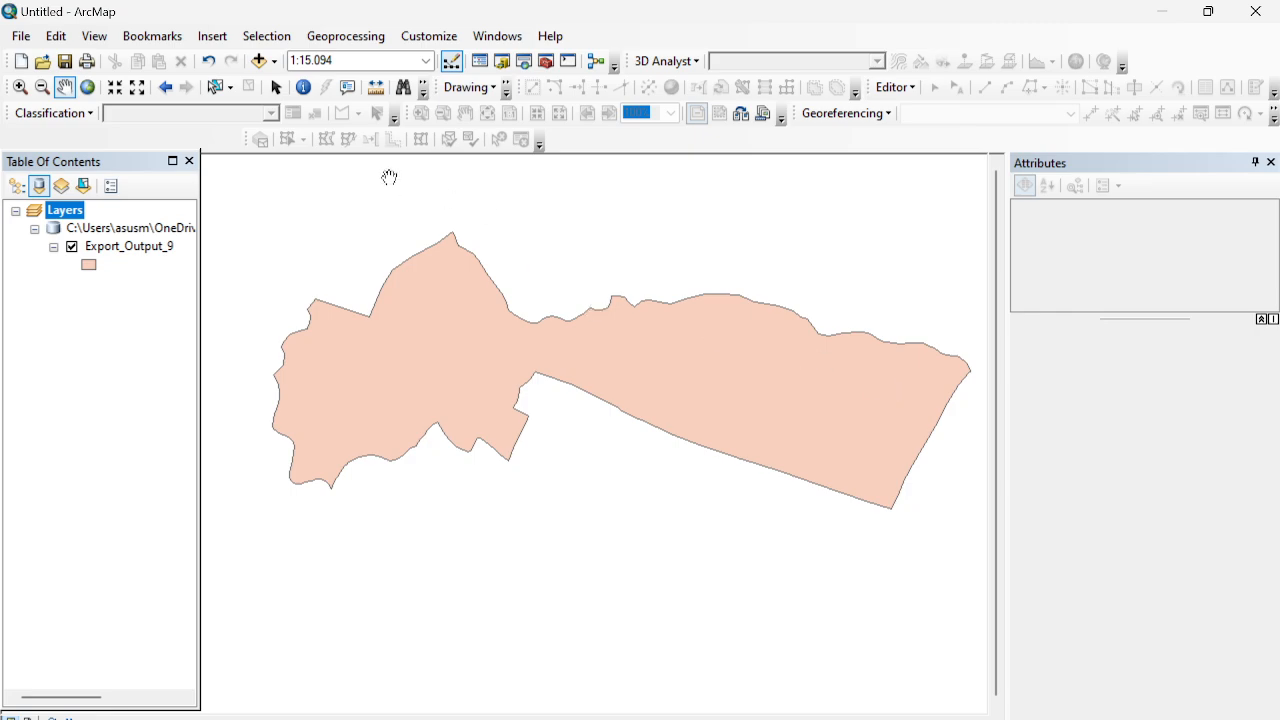
Step: Add a field named Luas of type Double to the attribute table of Export_Output_9
right_click(128, 250)
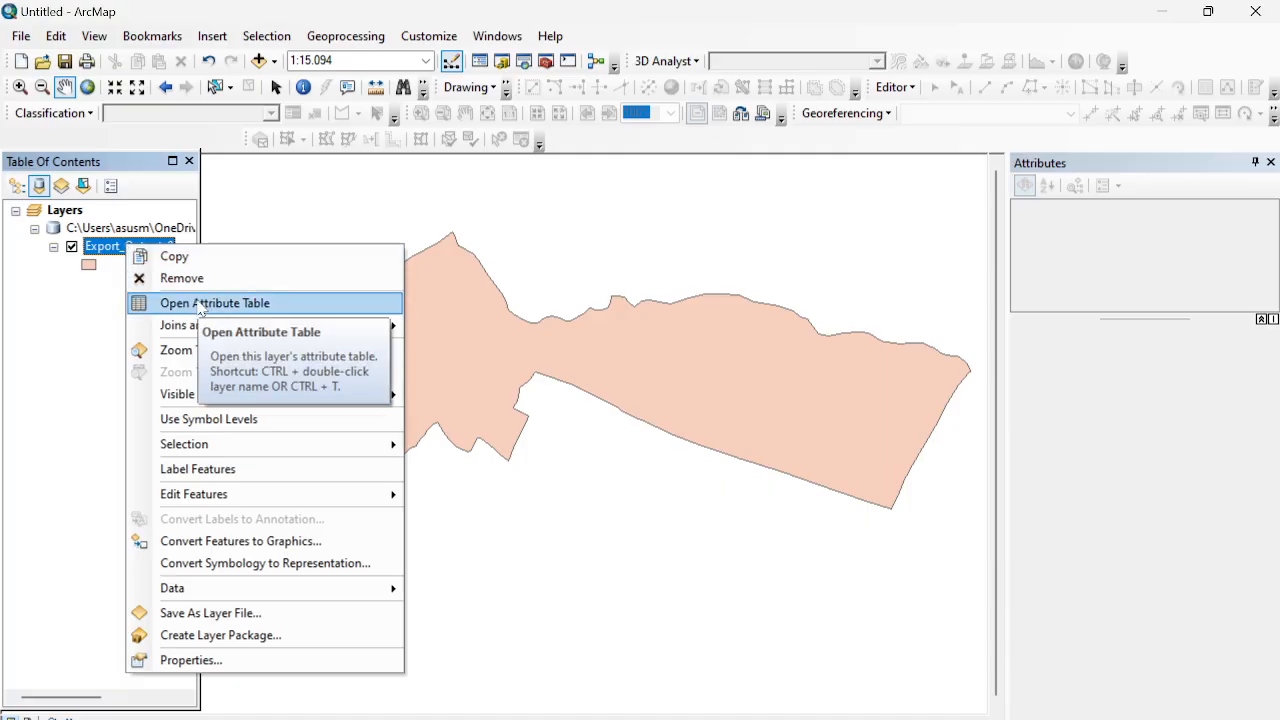
left_click(200, 303)
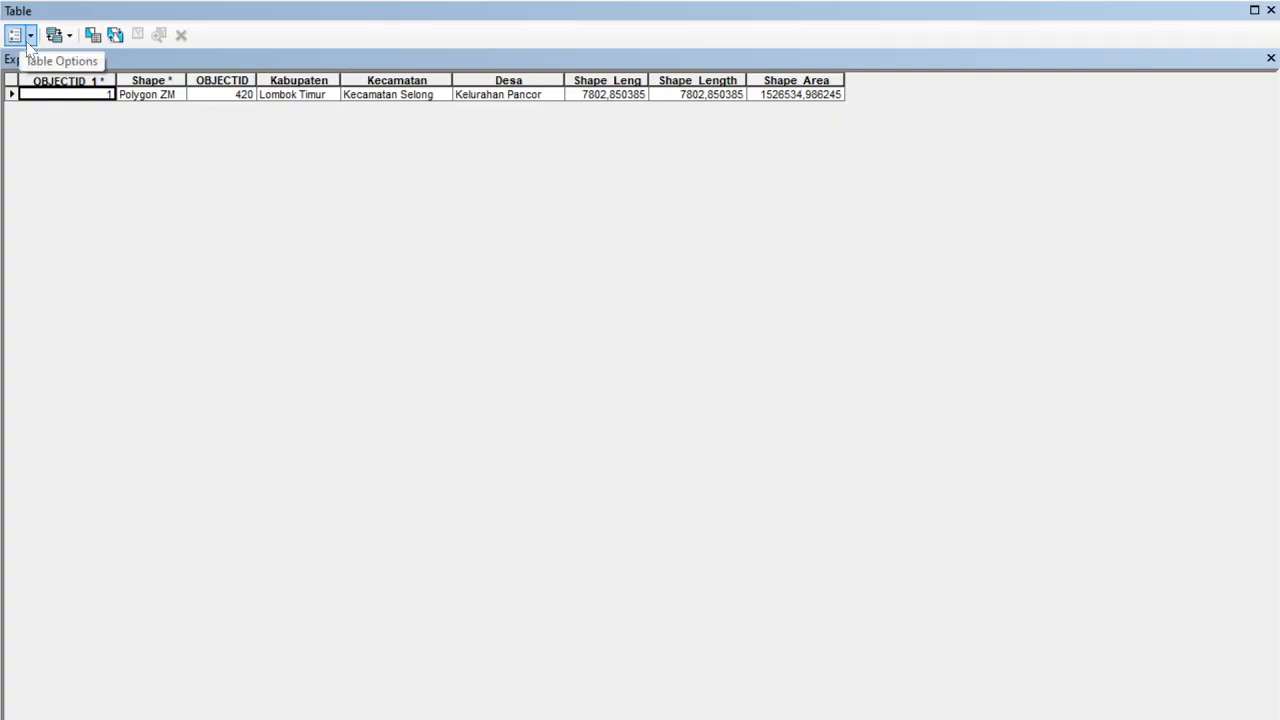
left_click(29, 37)
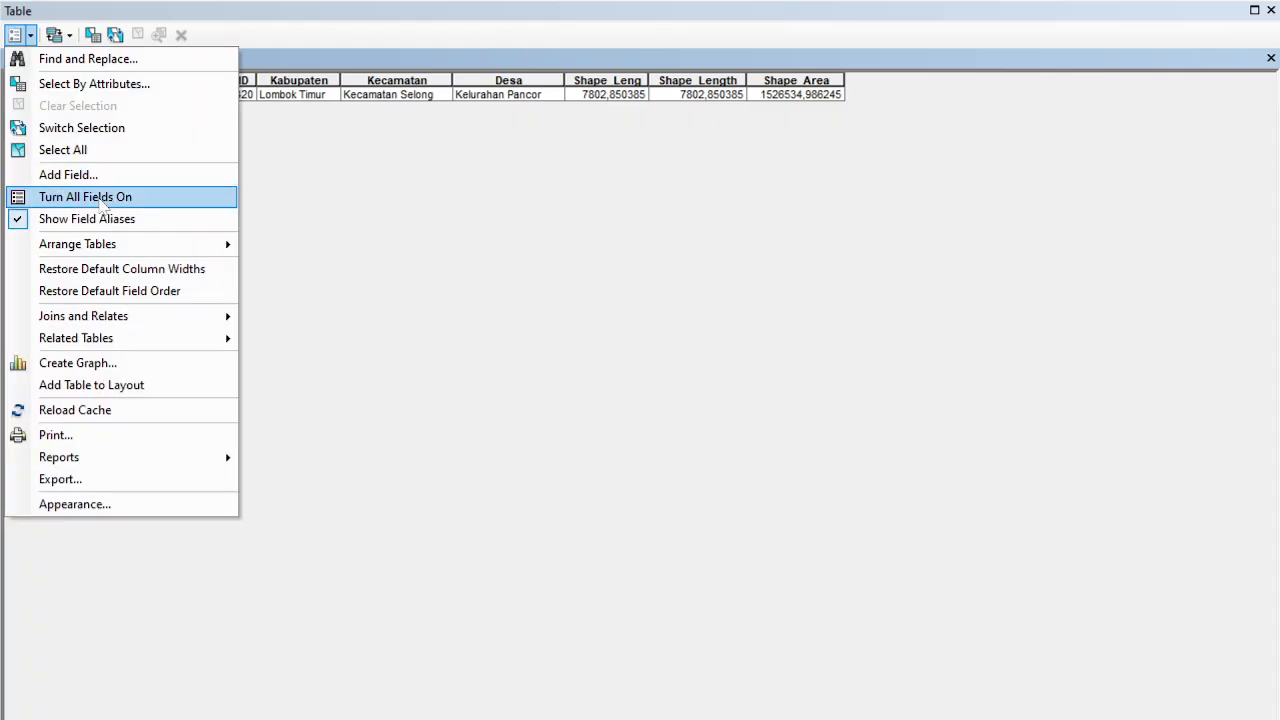
left_click(81, 176)
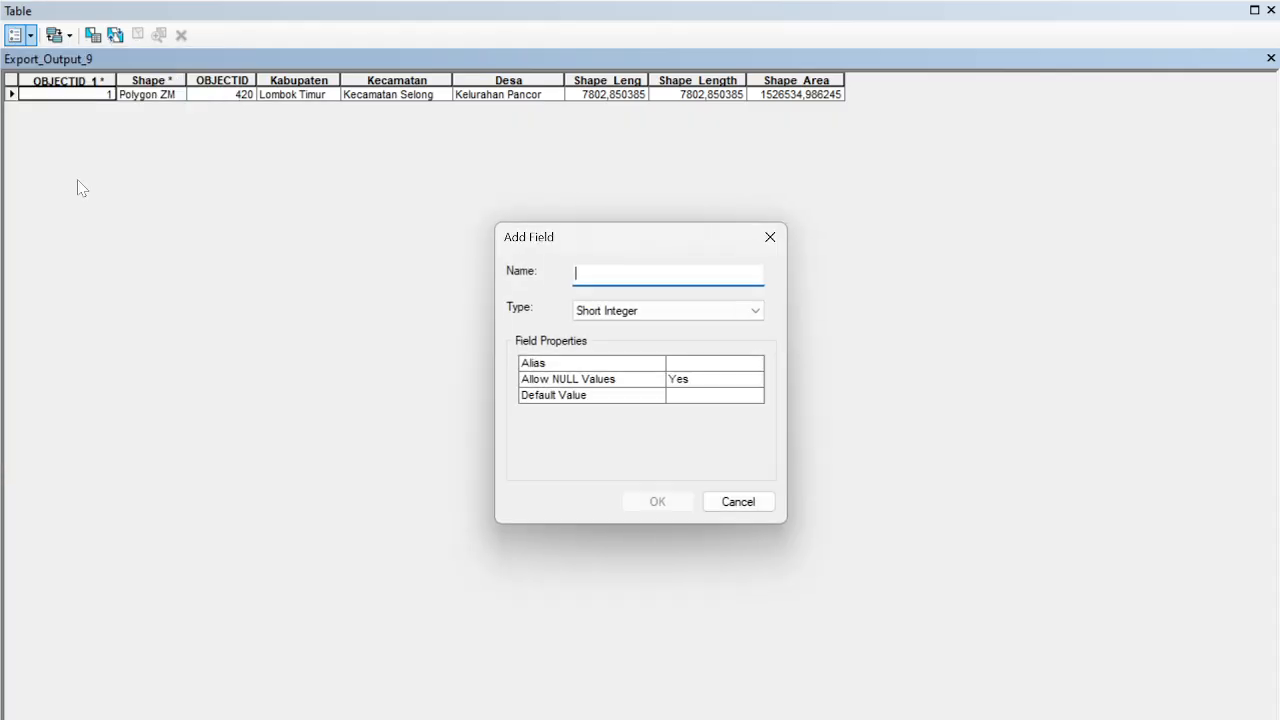
type("Luas")
left_click(755, 318)
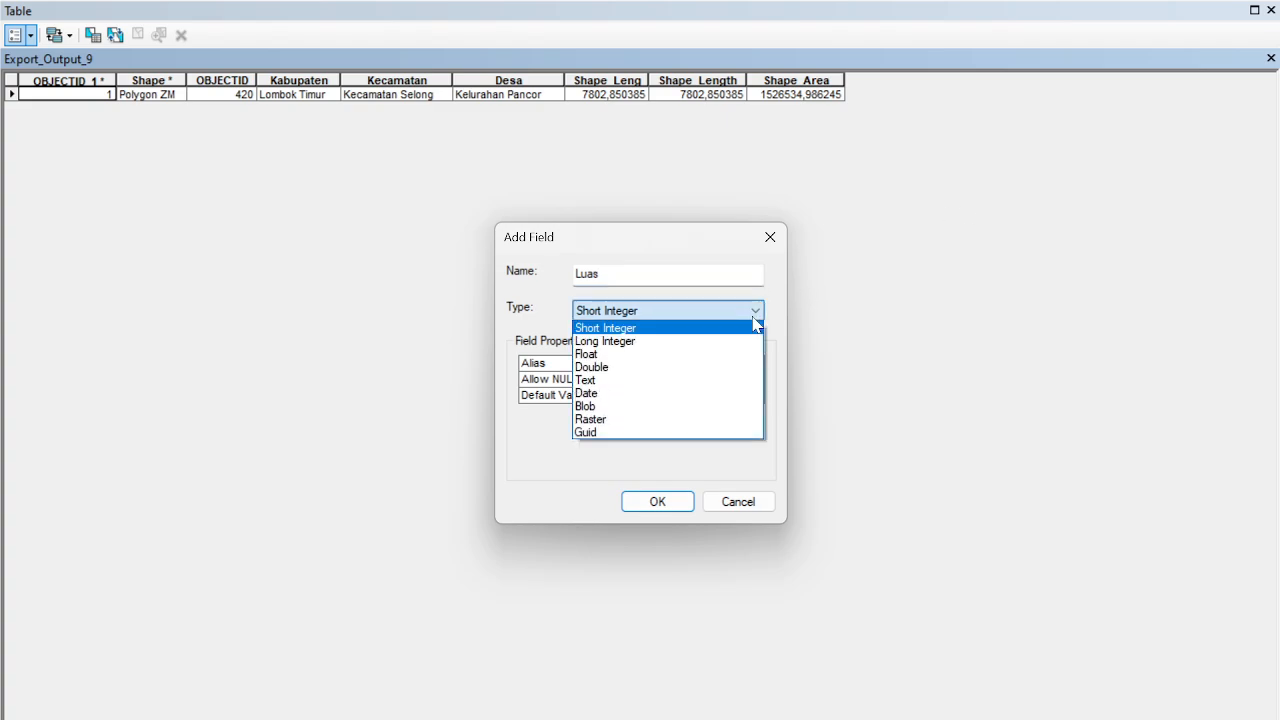
left_click(612, 368)
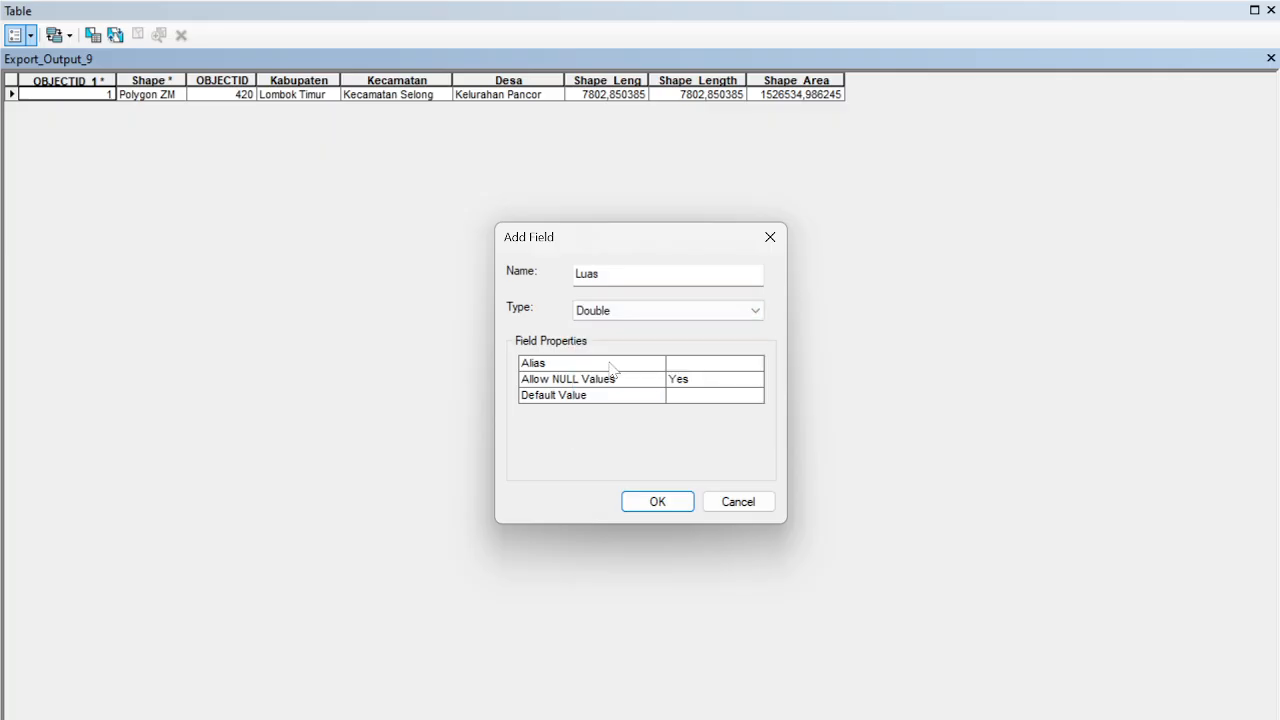
left_click(652, 503)
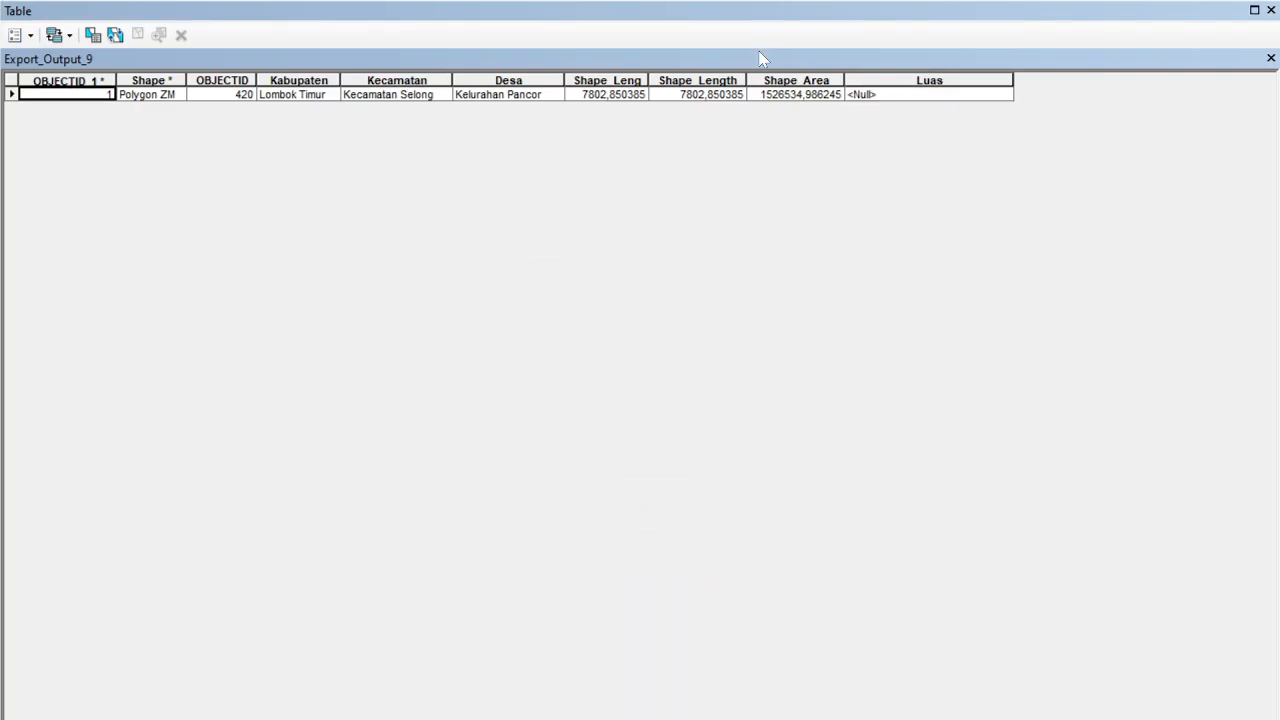
Step: Calculate the polygon's area in hectares into the Luas field using the data source's coordinate system, and close the attribute table
right_click(859, 77)
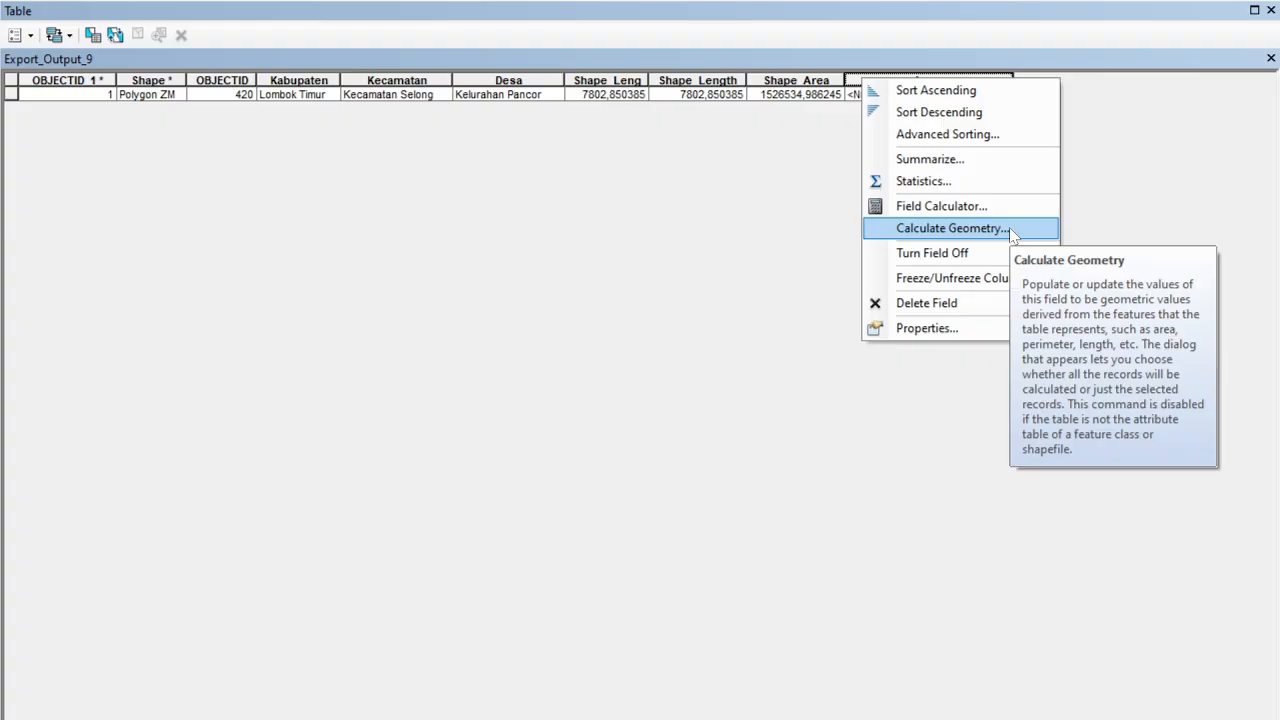
left_click(1012, 234)
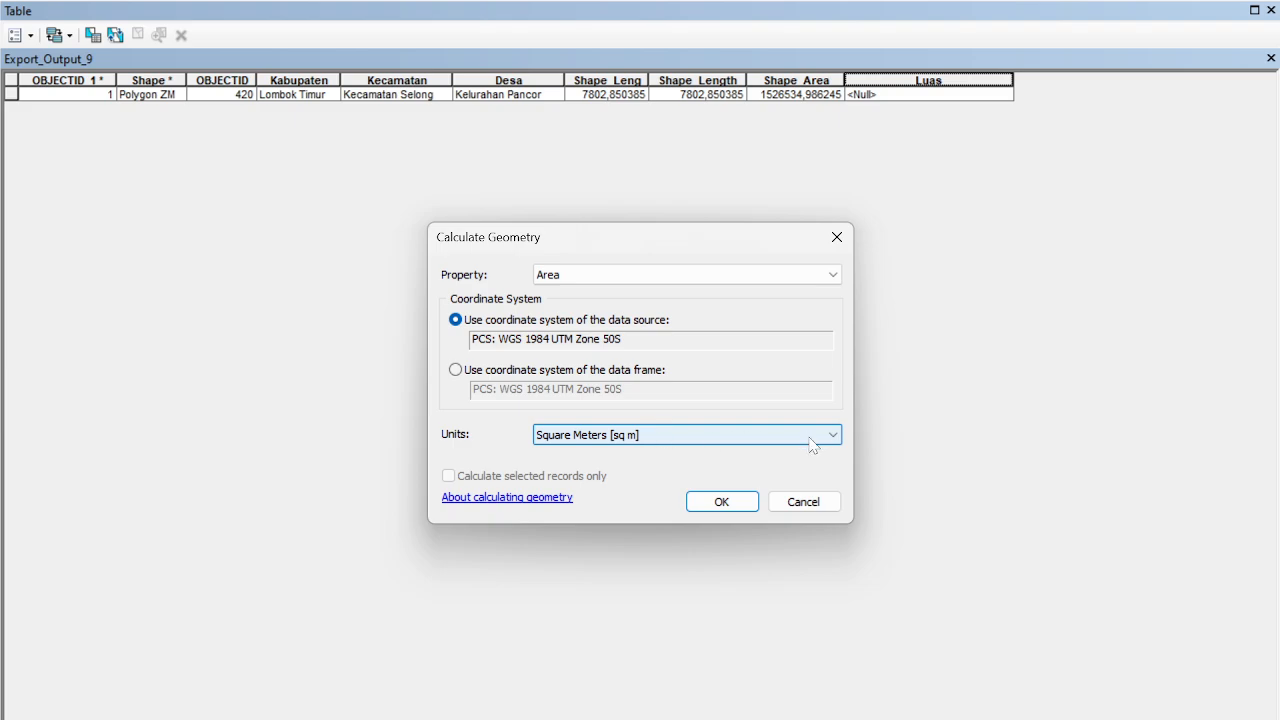
left_click(833, 438)
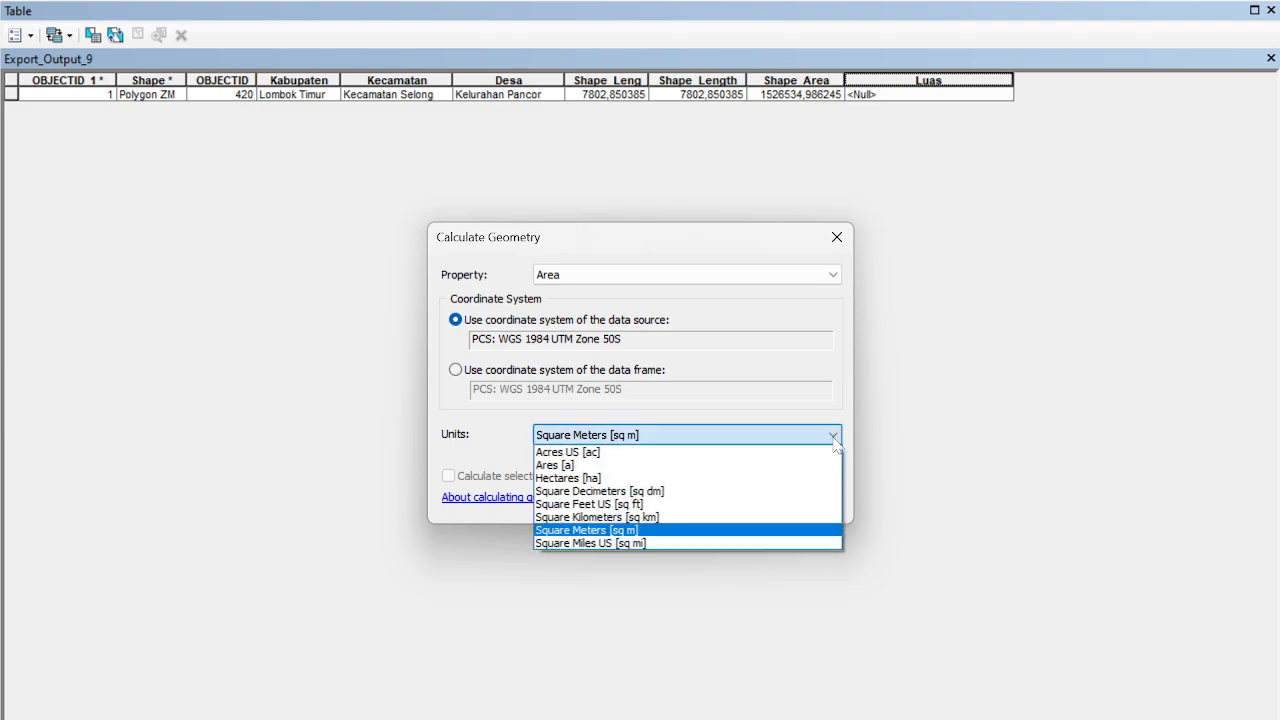
left_click(572, 479)
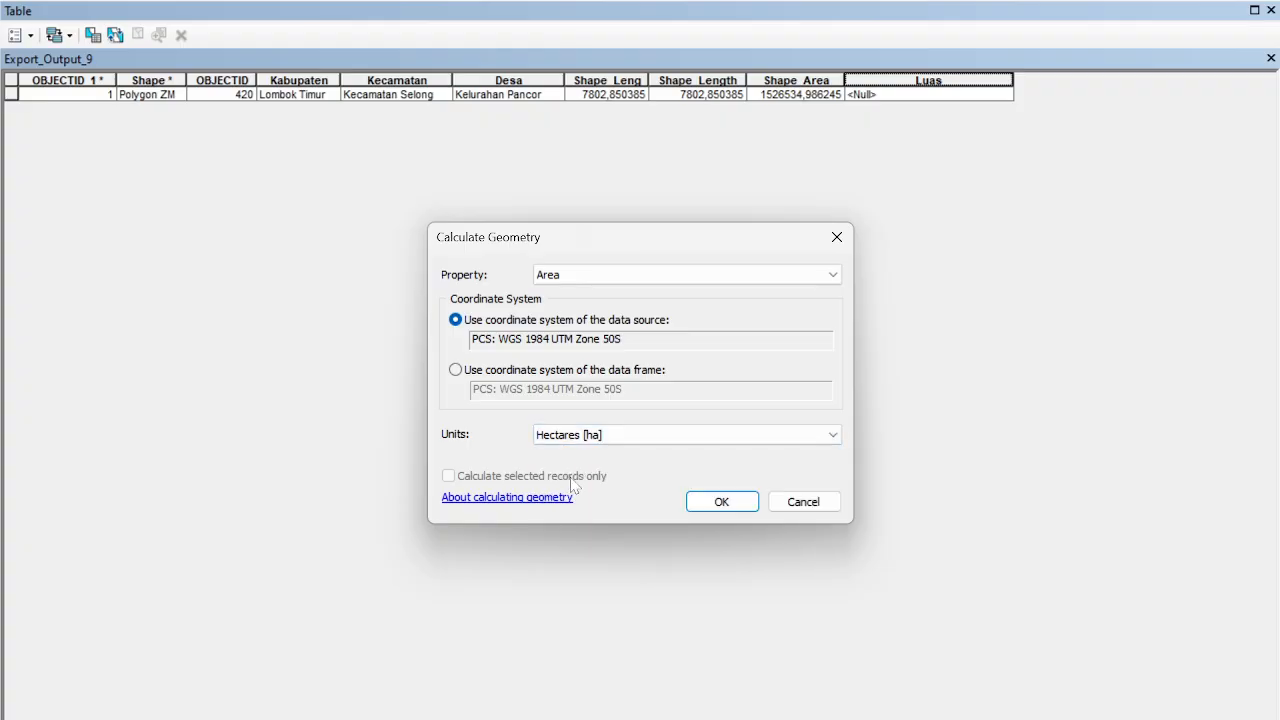
left_click(718, 502)
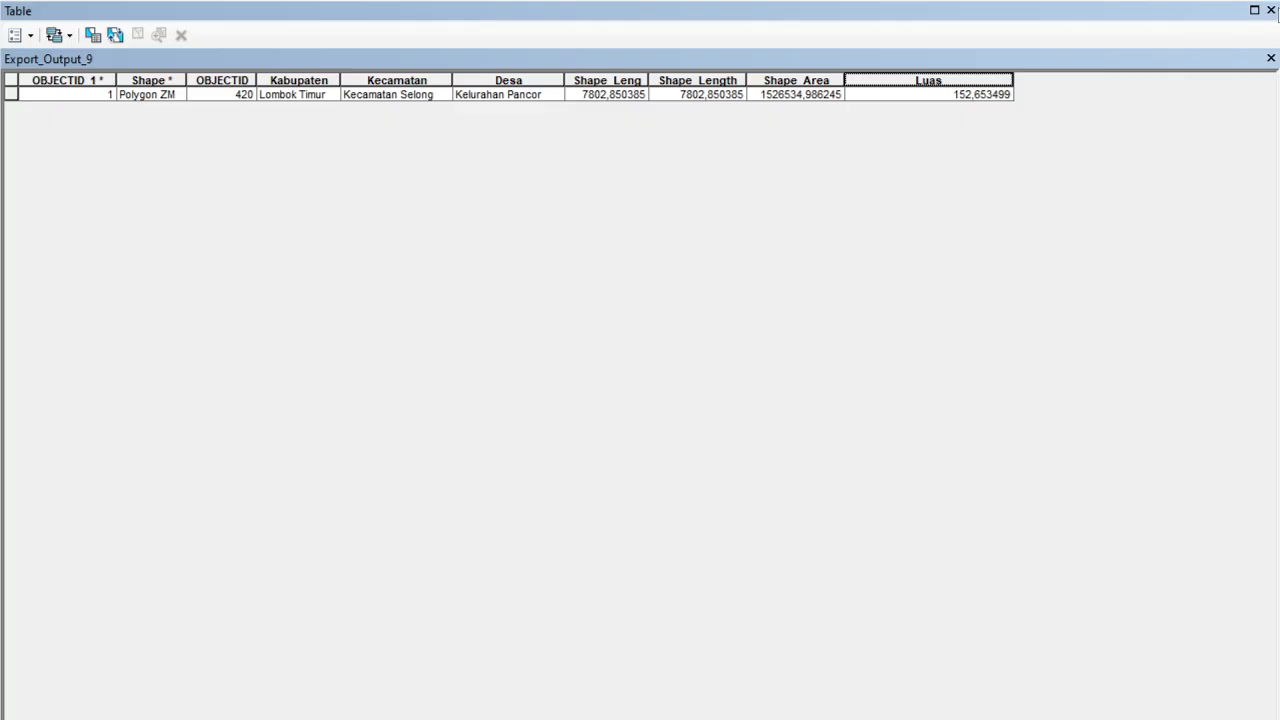
left_click(1271, 10)
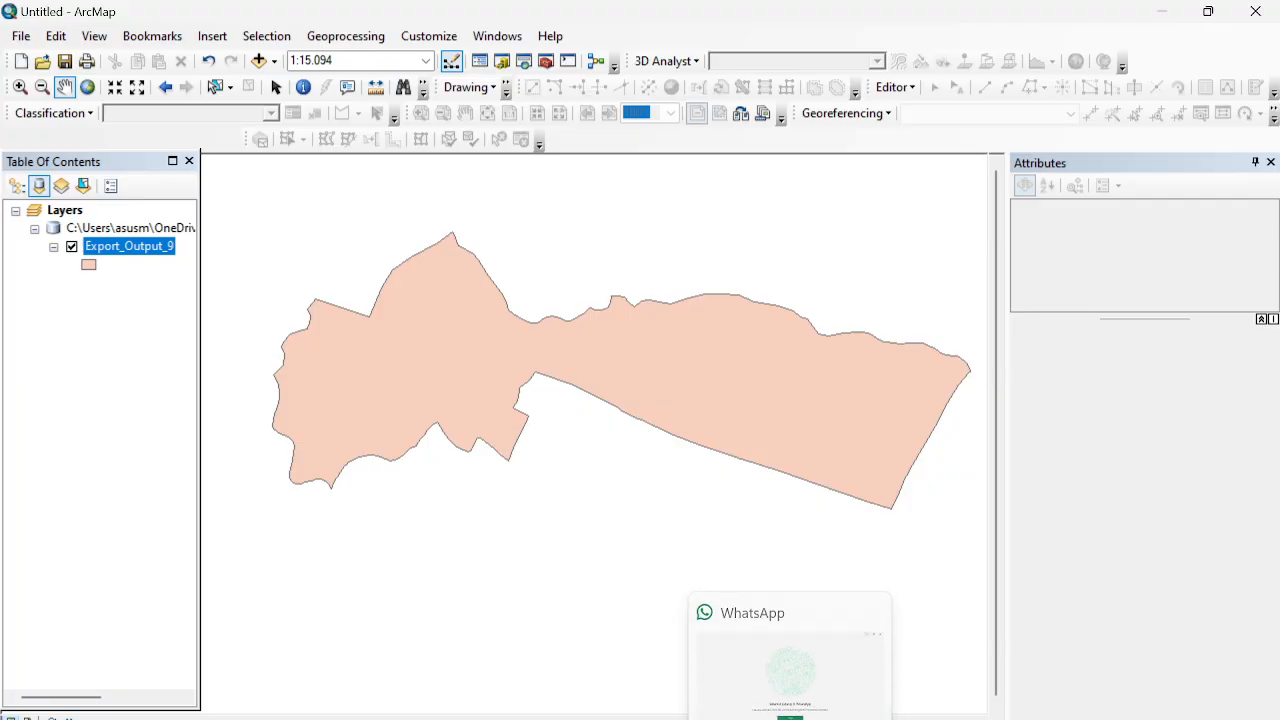
mouse_move(834, 718)
left_click(833, 655)
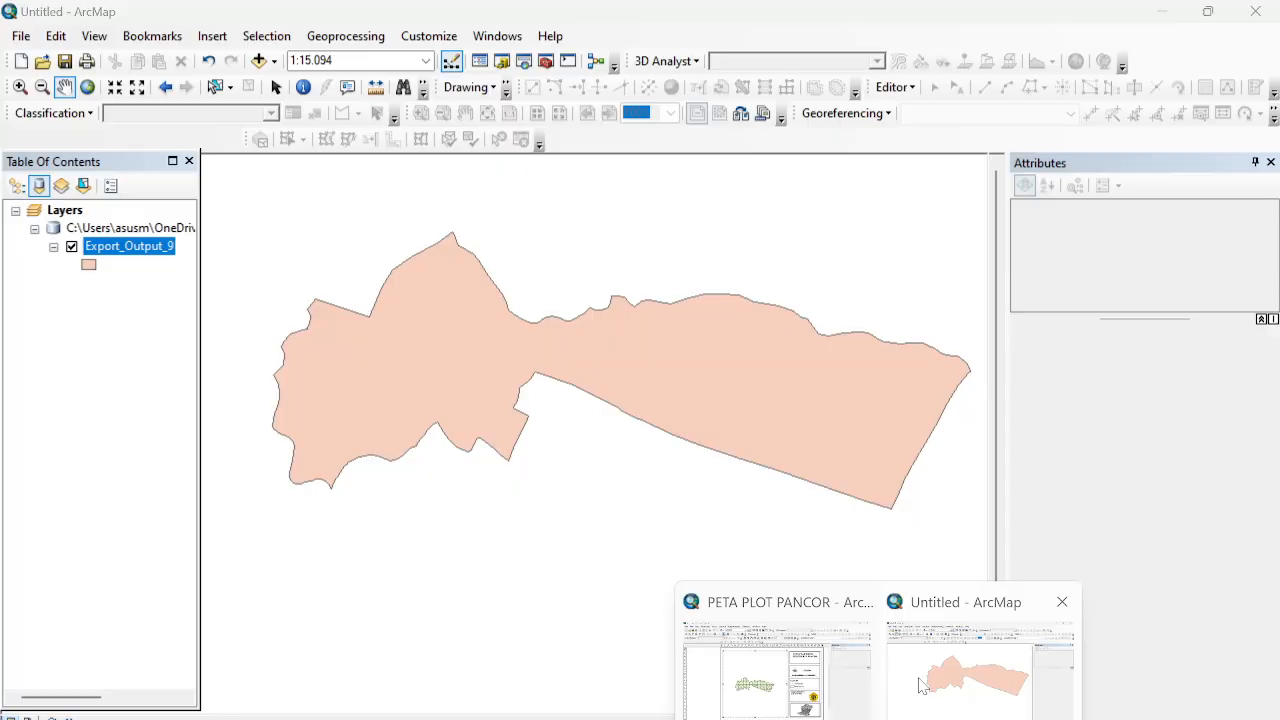
left_click(918, 678)
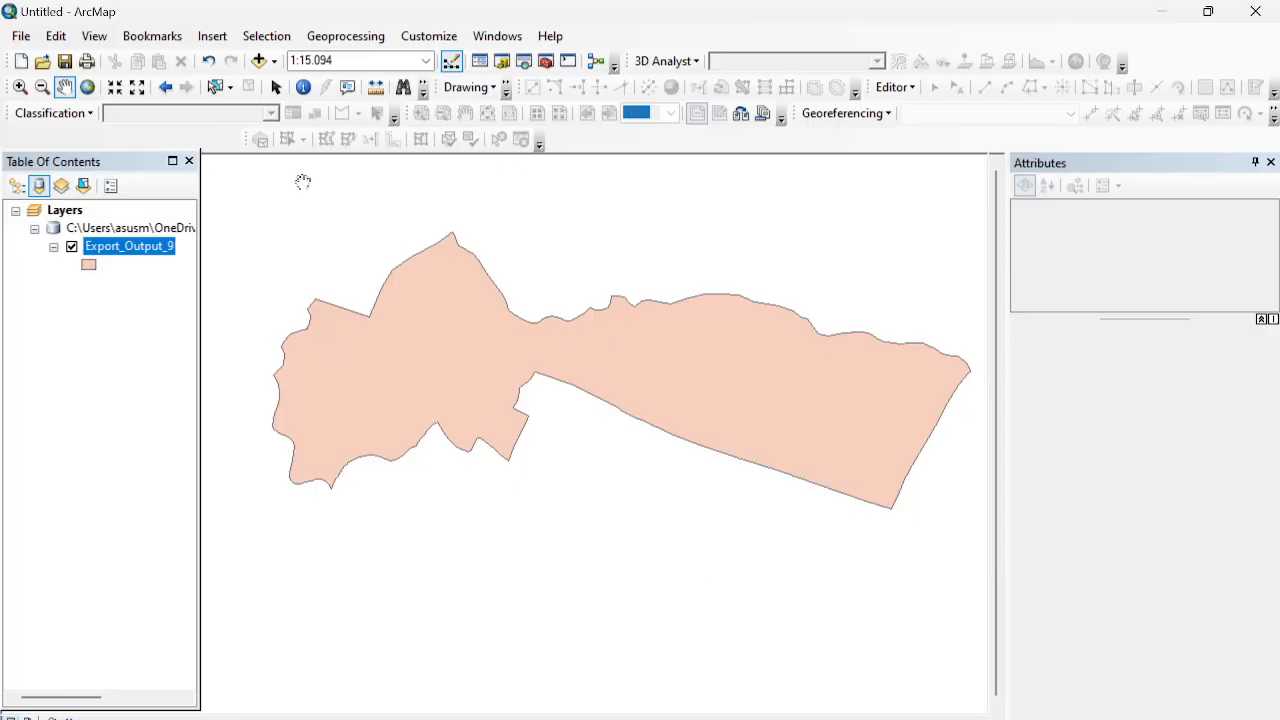
Step: Start the Grid Index Features tool from the Cartography toolset with Export_Output_9 as its input features
left_click(545, 62)
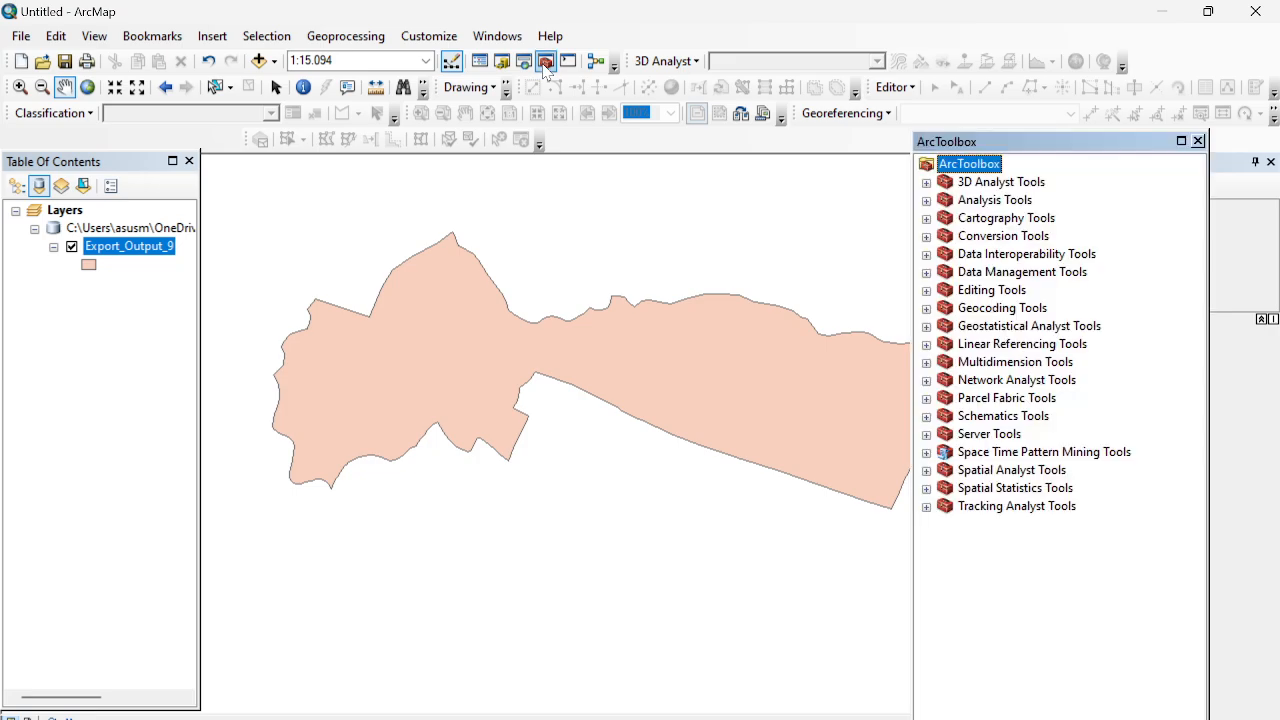
left_click(926, 219)
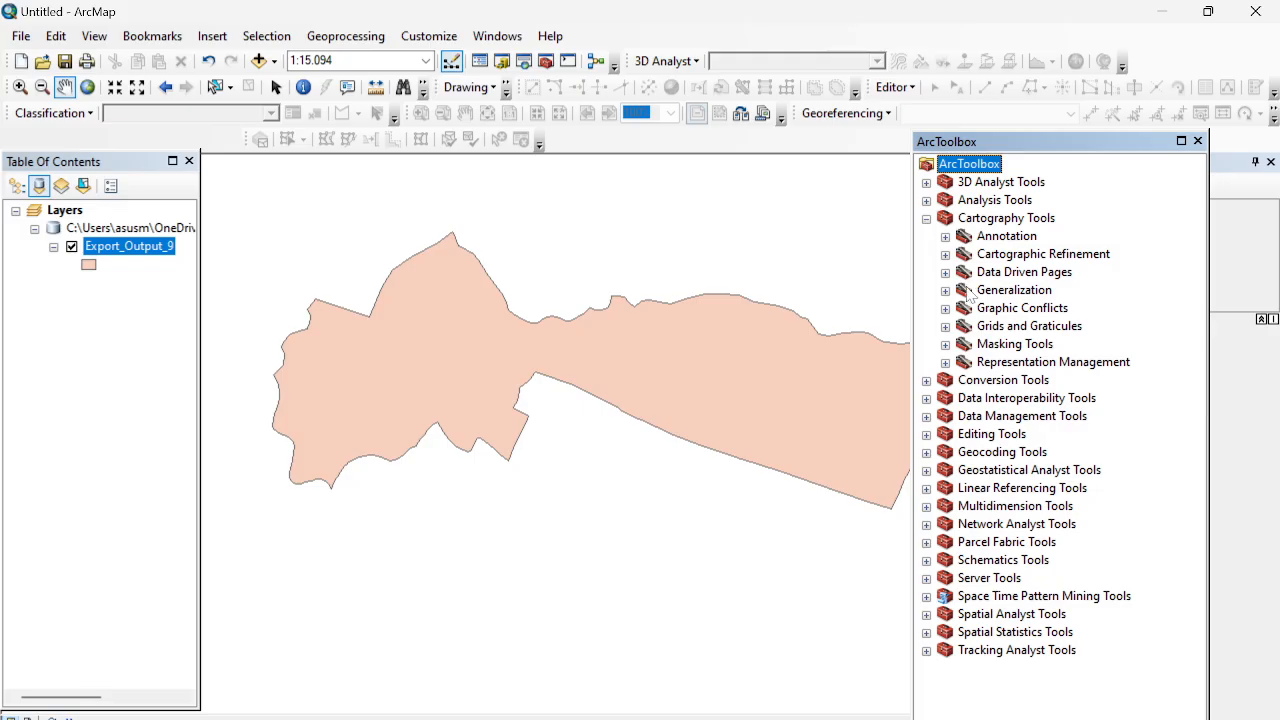
left_click(945, 273)
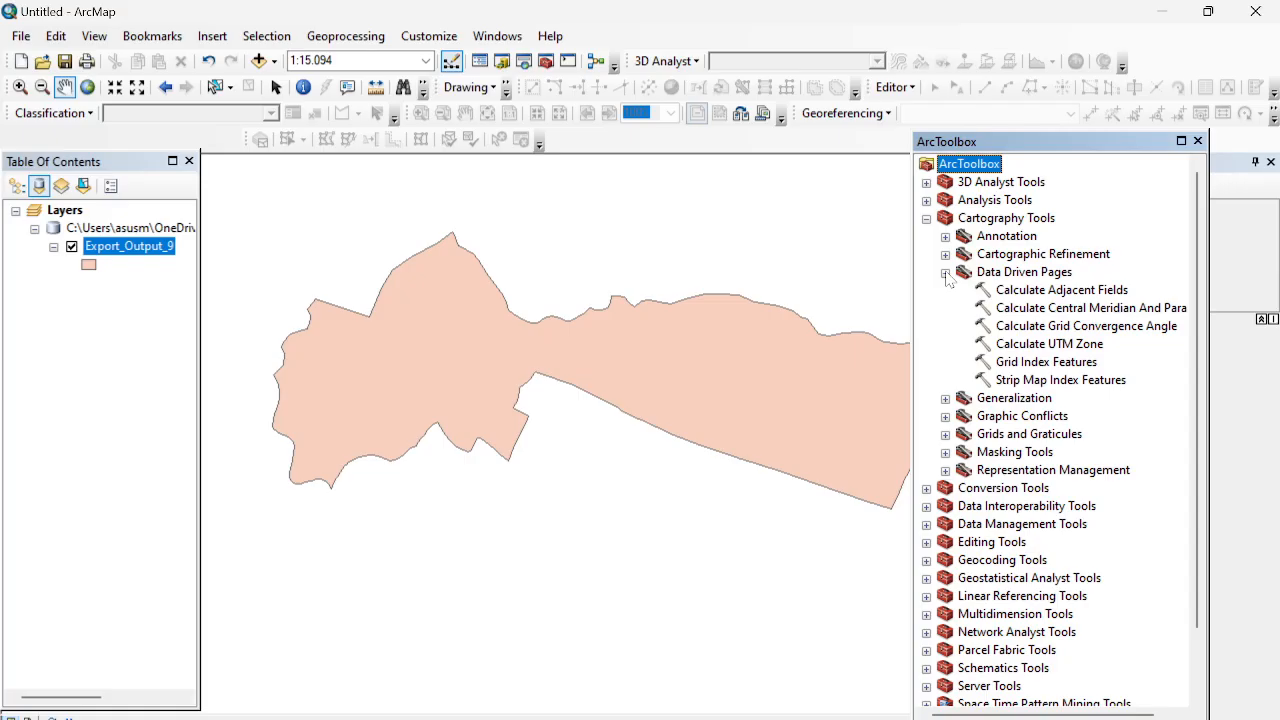
double_click(1027, 364)
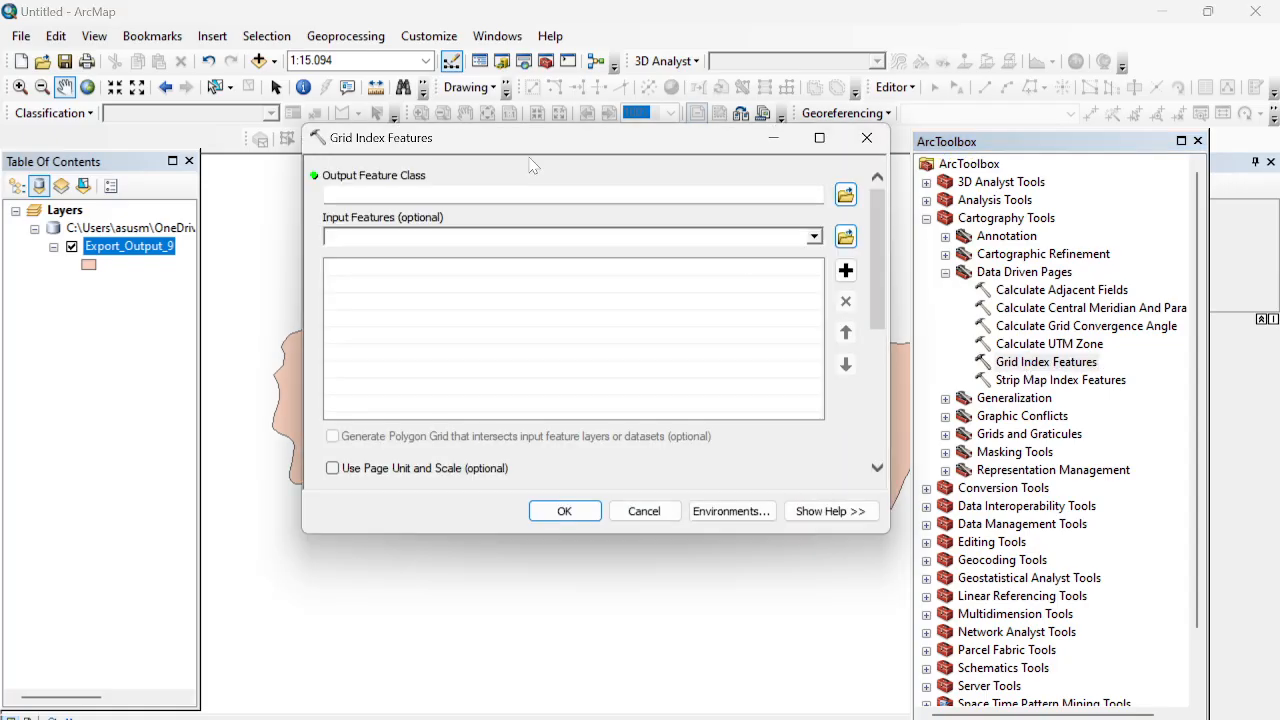
left_click(127, 252)
left_click_drag(127, 252, 384, 233)
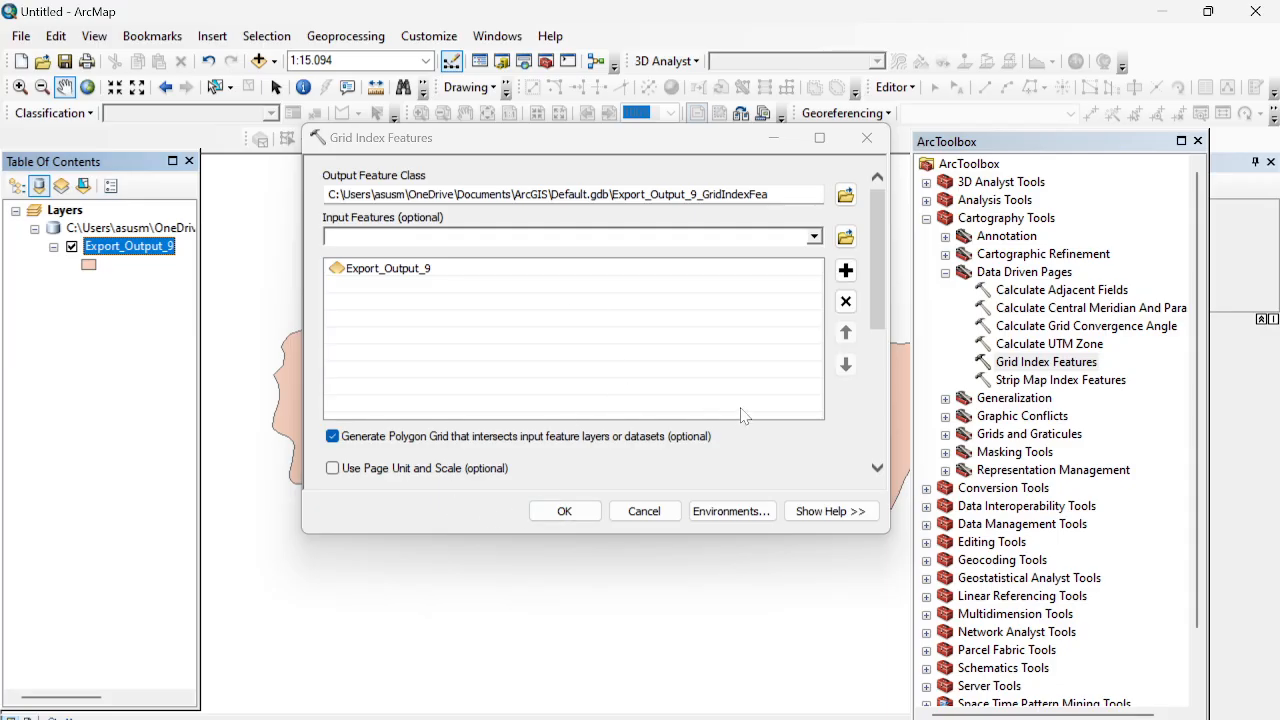
Step: Generate the index grid with a polygon width and height of 100 meters, and close ArcToolbox
left_click(880, 478)
scroll(880, 478, "down", 4)
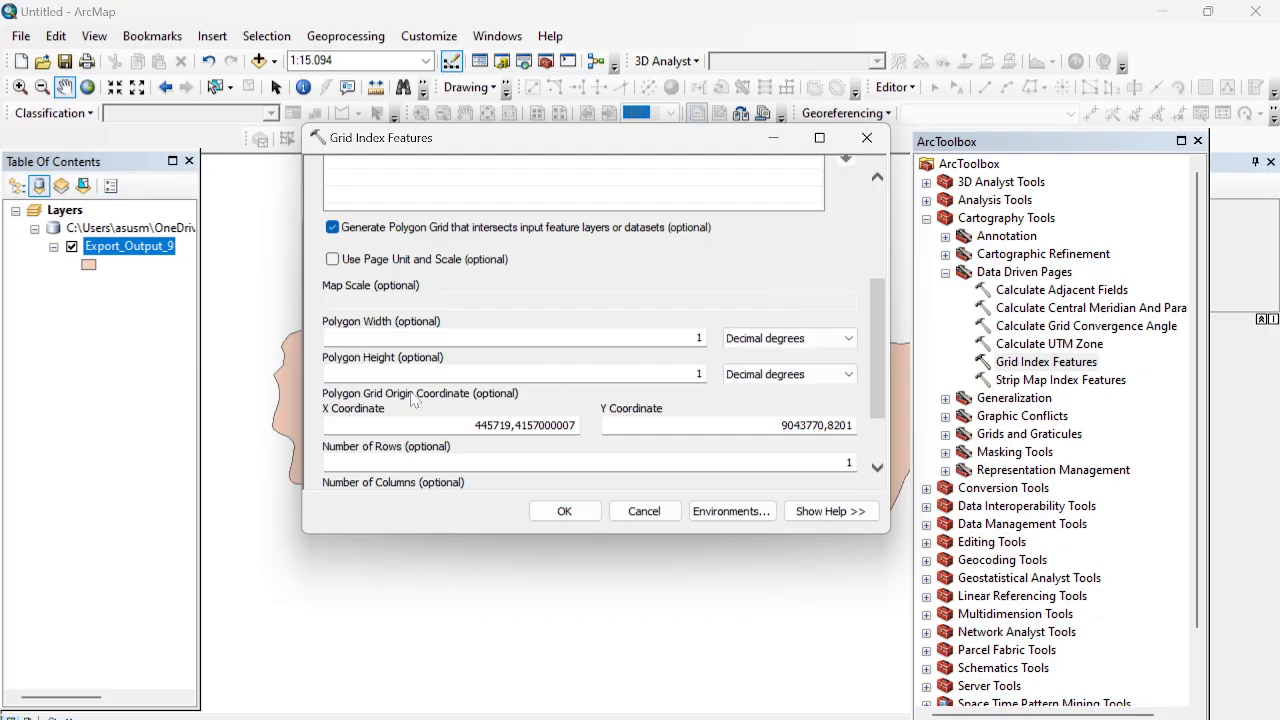
left_click(850, 340)
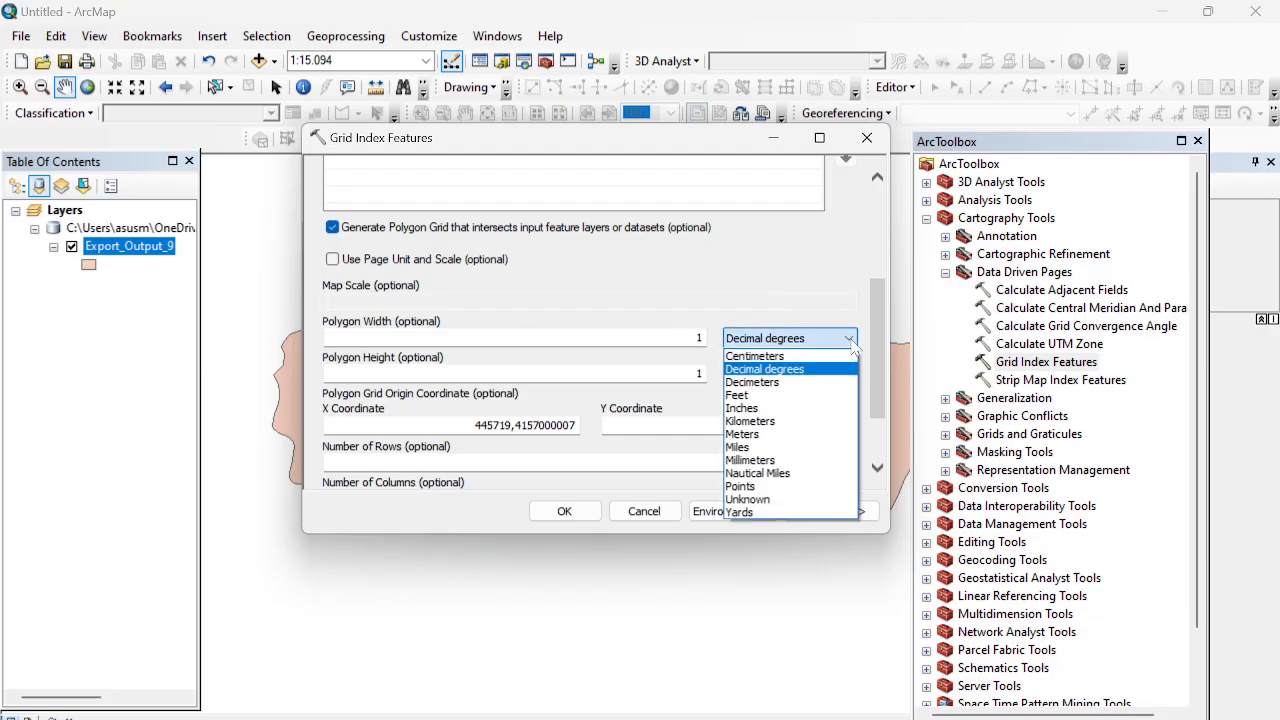
left_click(770, 434)
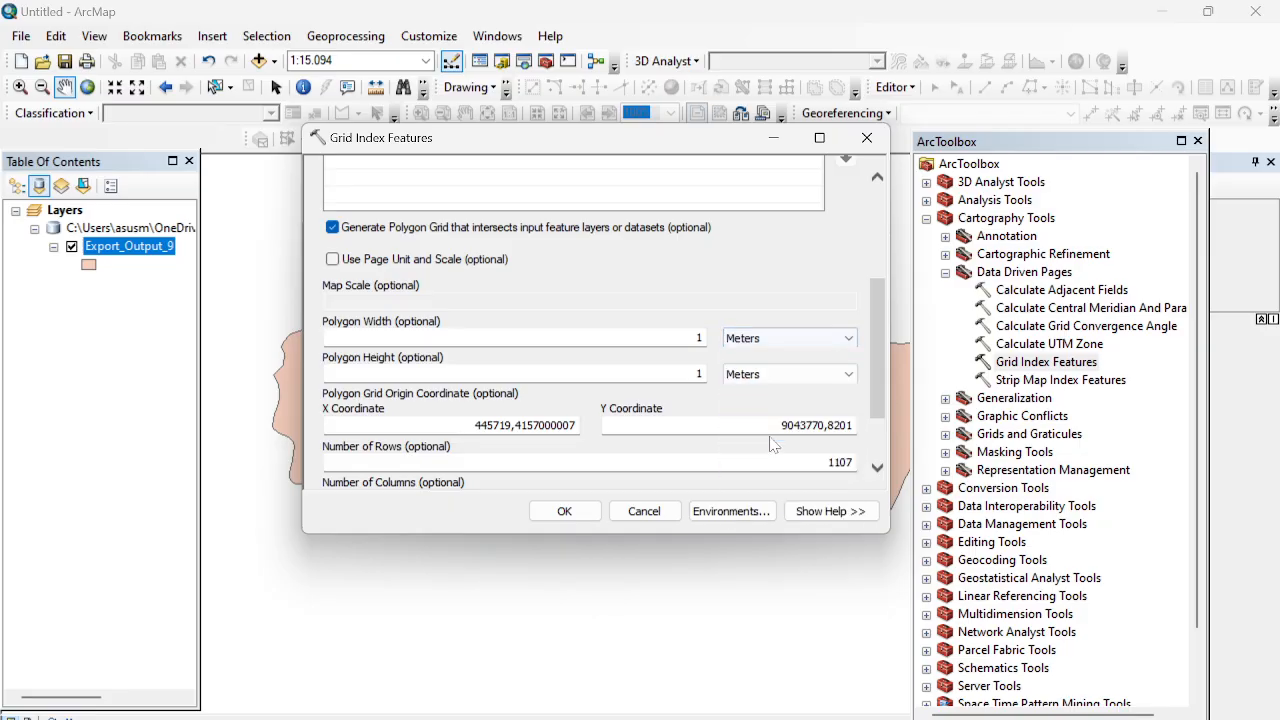
left_click(703, 339)
type("00")
left_click(703, 374)
type("00")
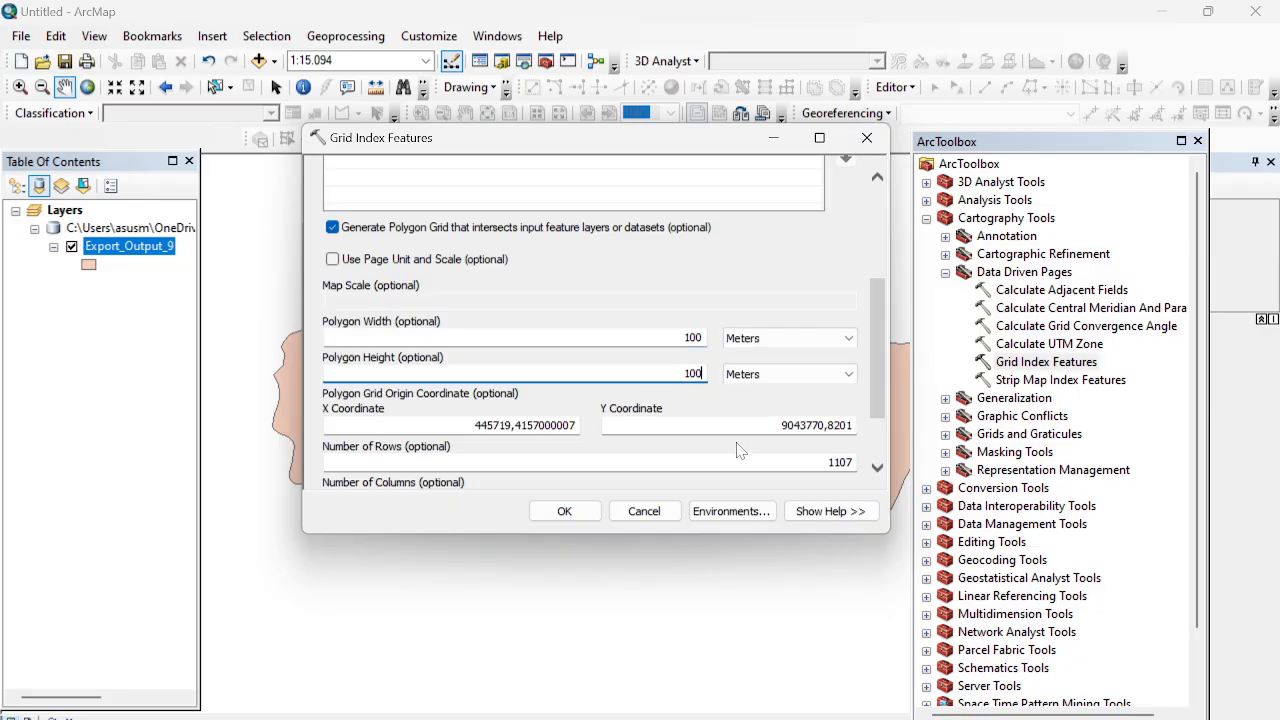
left_click(578, 511)
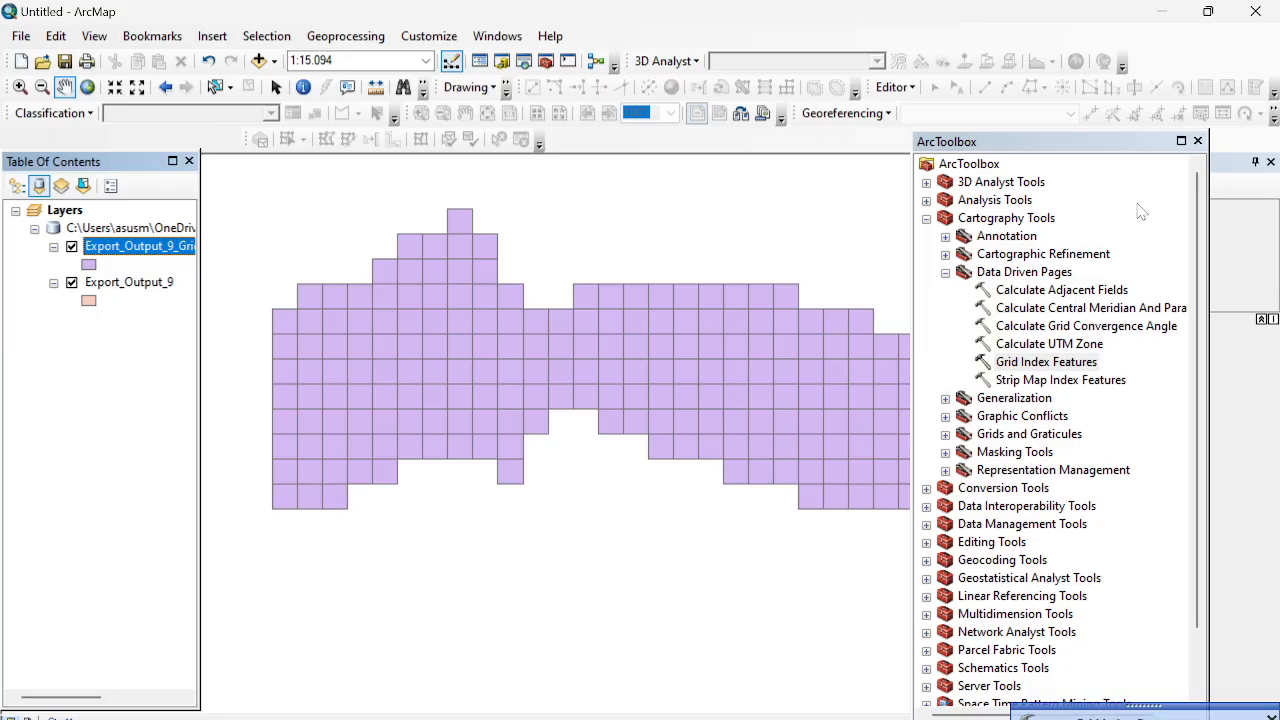
left_click(1198, 141)
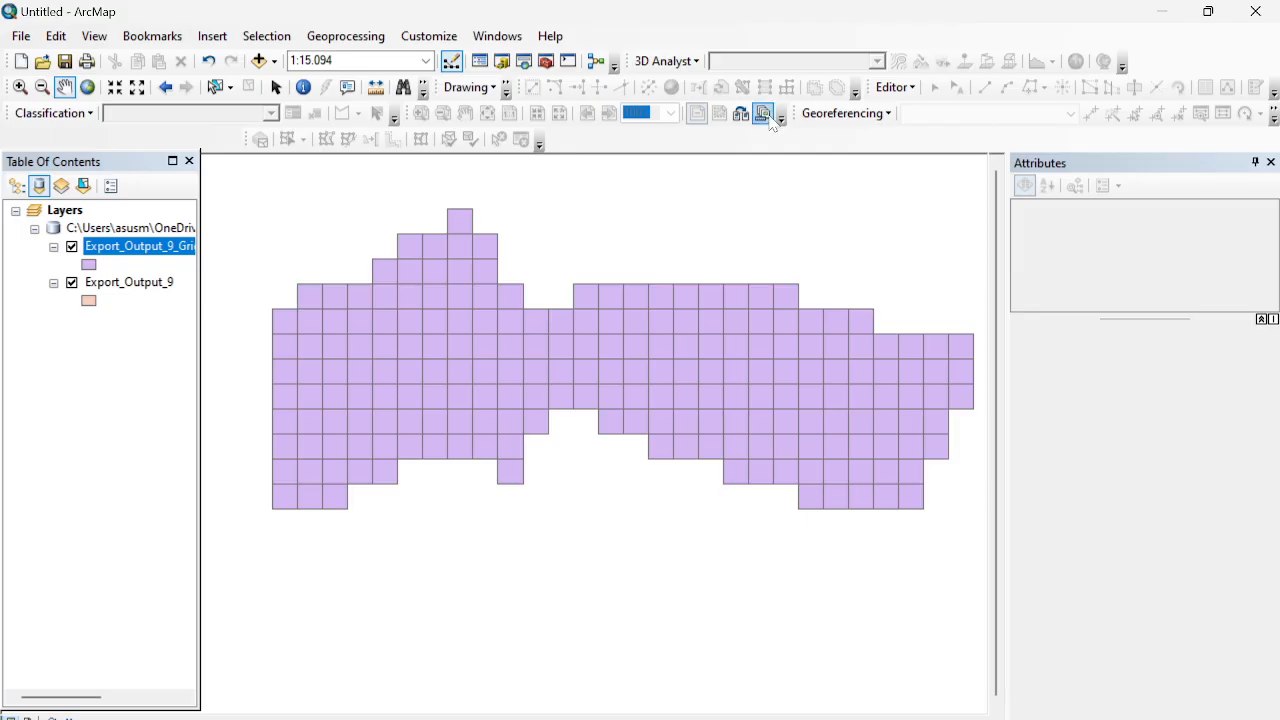
Step: Clip the grid layer Export_Output_9_GridIndexFea to the village polygon Export_Output_9, keeping the default output feature class
left_click(147, 250)
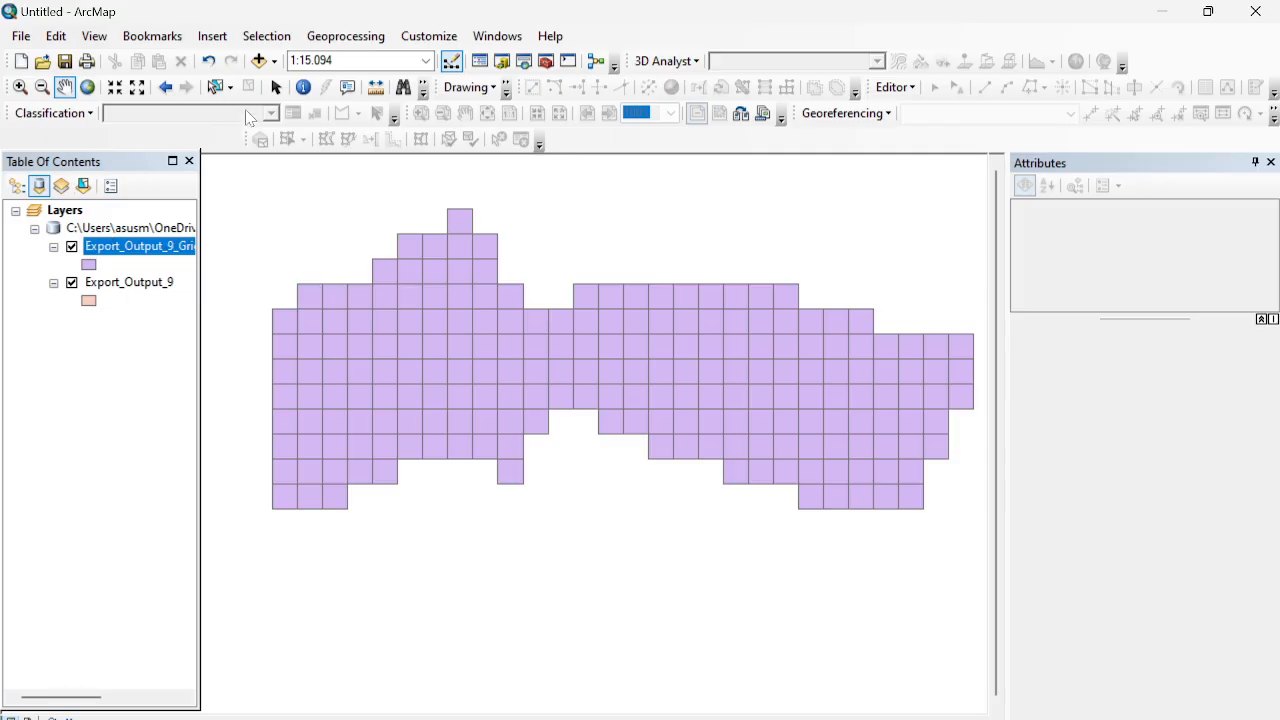
left_click(348, 37)
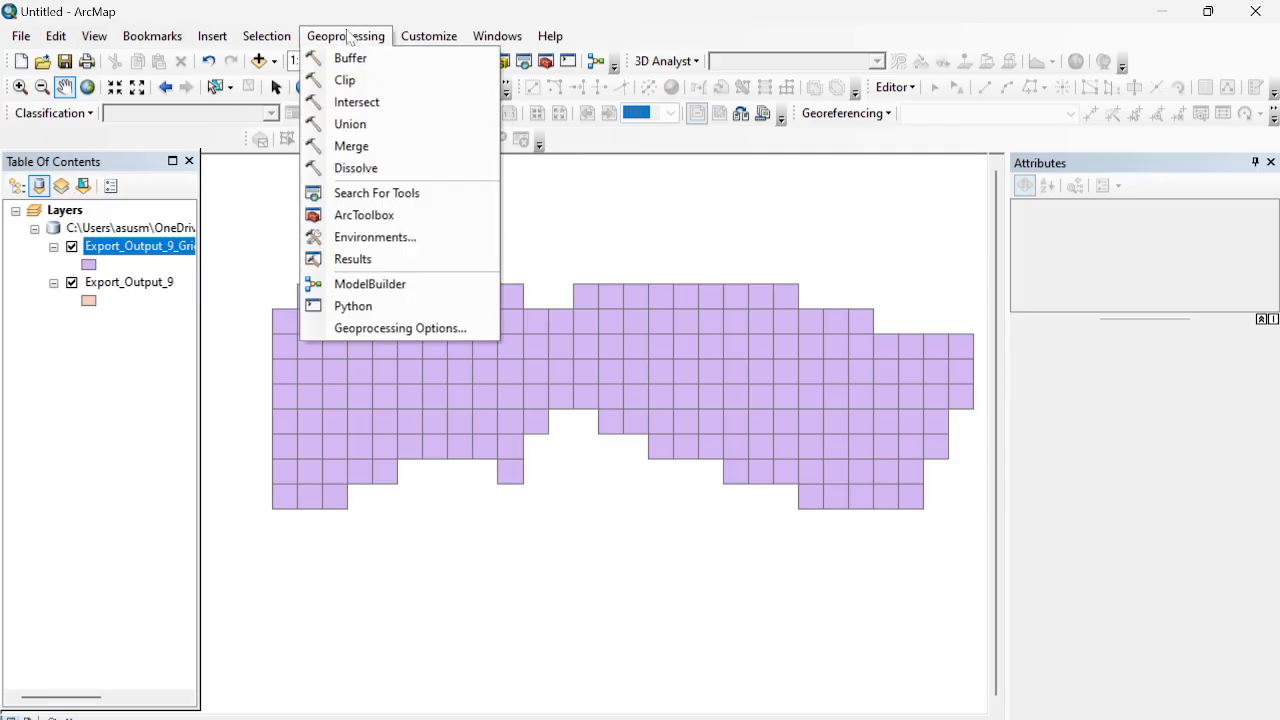
left_click(362, 82)
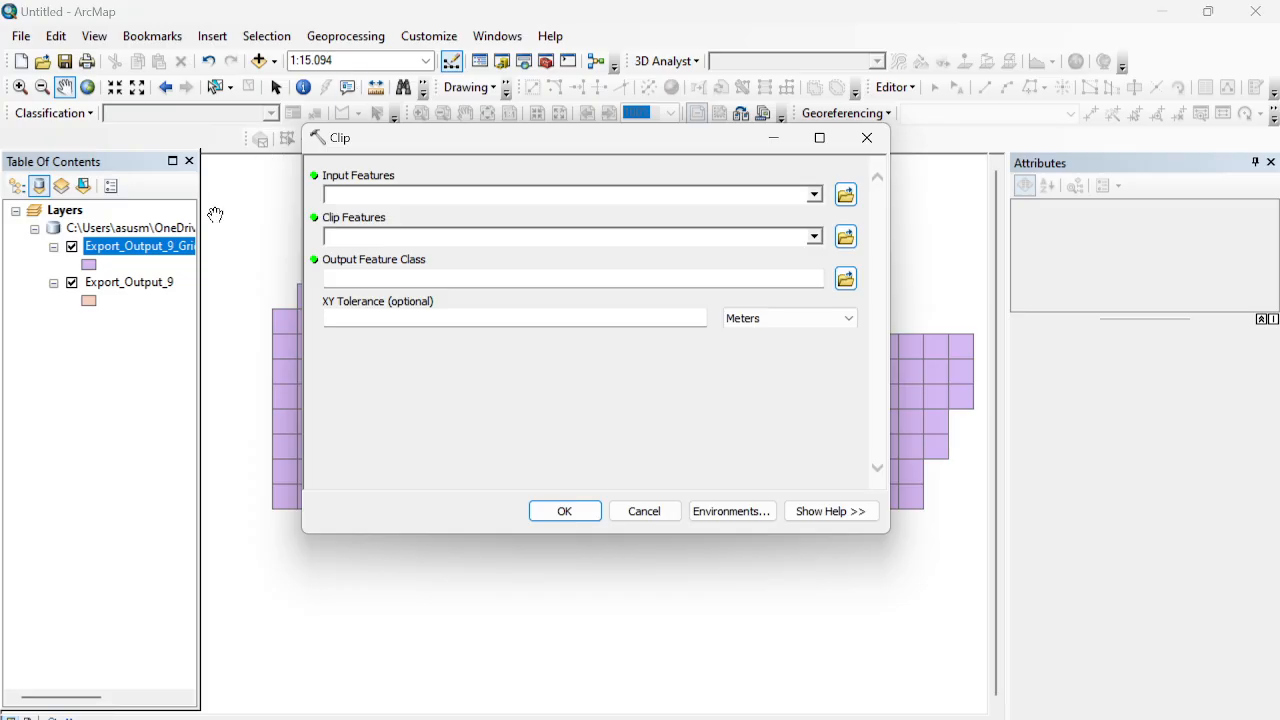
left_click(118, 247)
left_click_drag(118, 252, 362, 200)
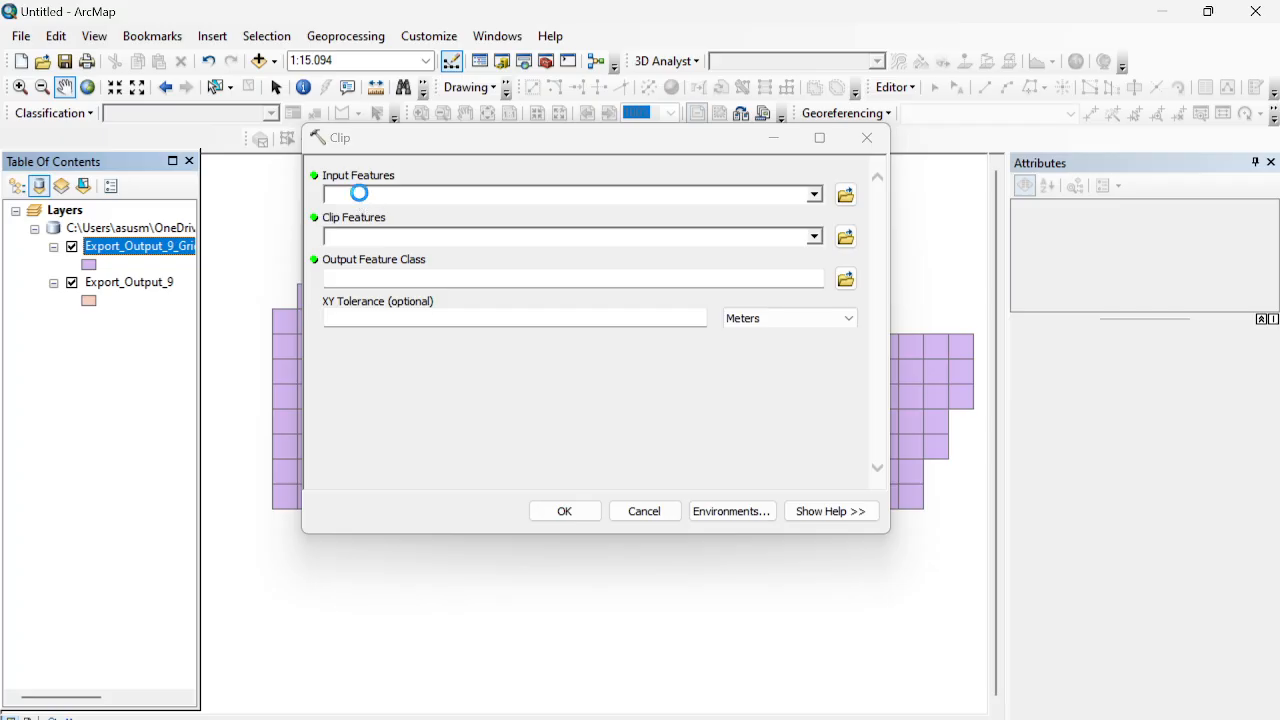
left_click_drag(362, 200, 362, 200)
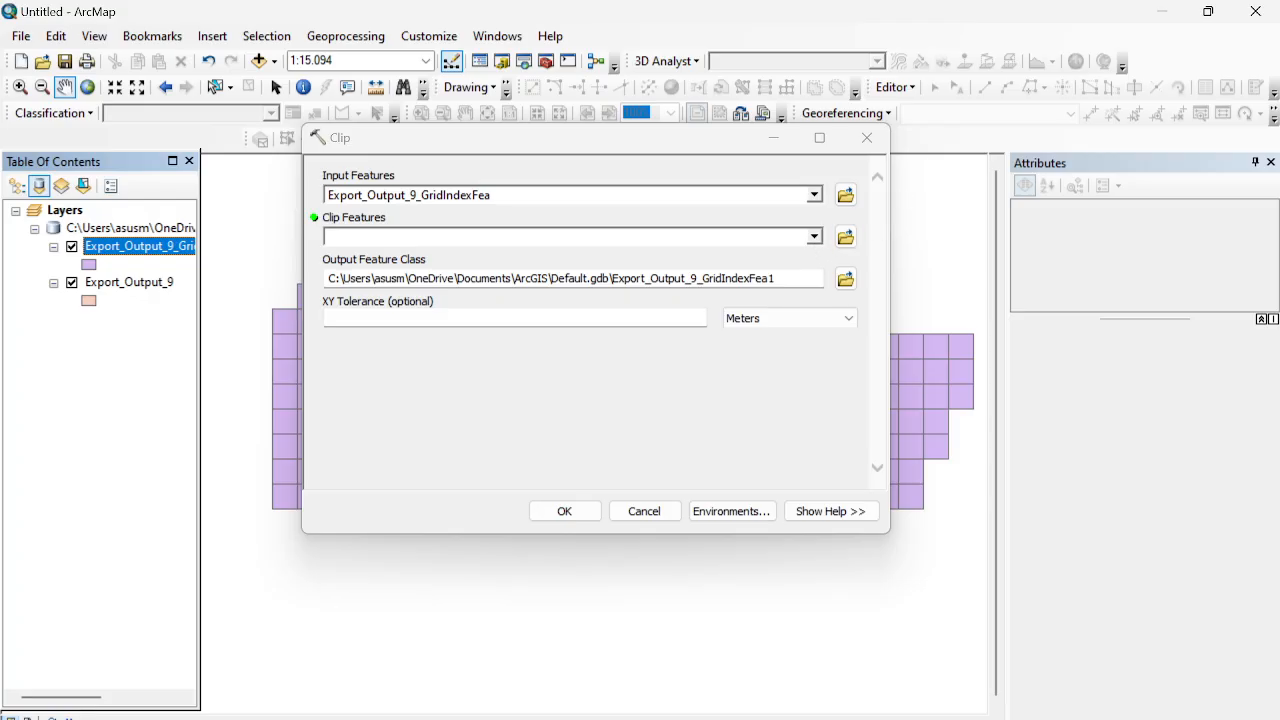
left_click(138, 288)
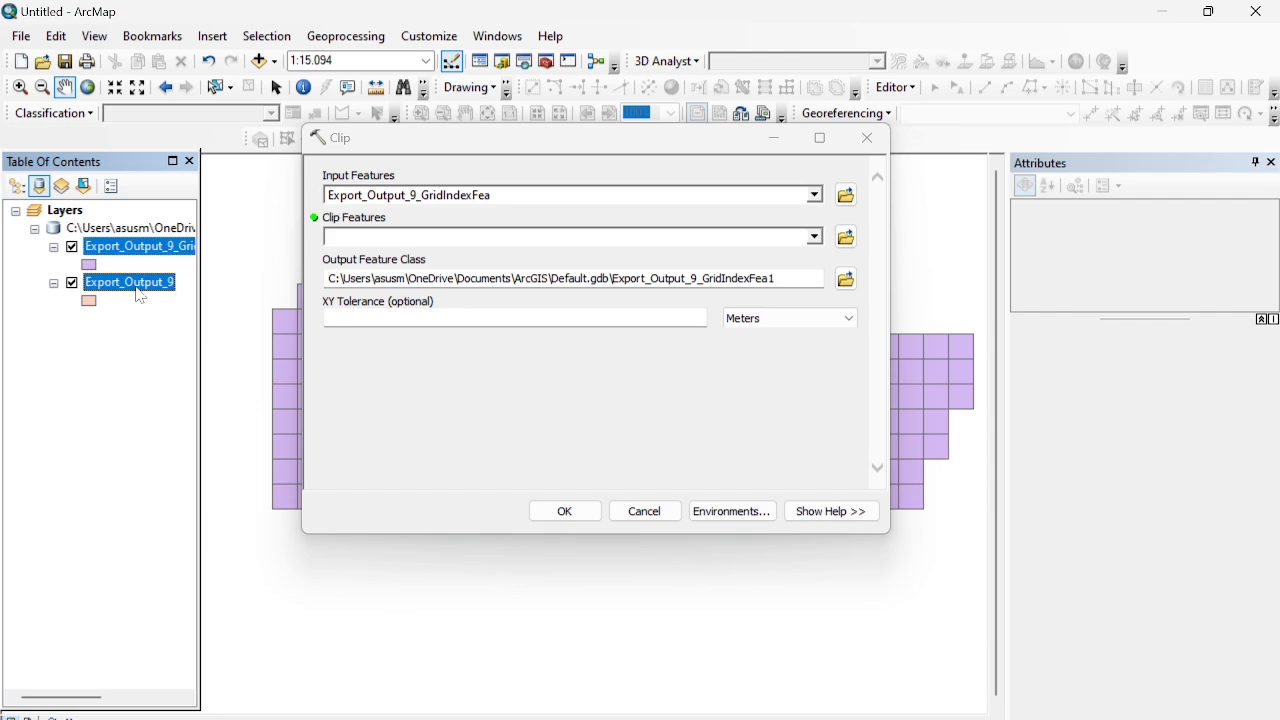
left_click_drag(350, 237, 350, 237)
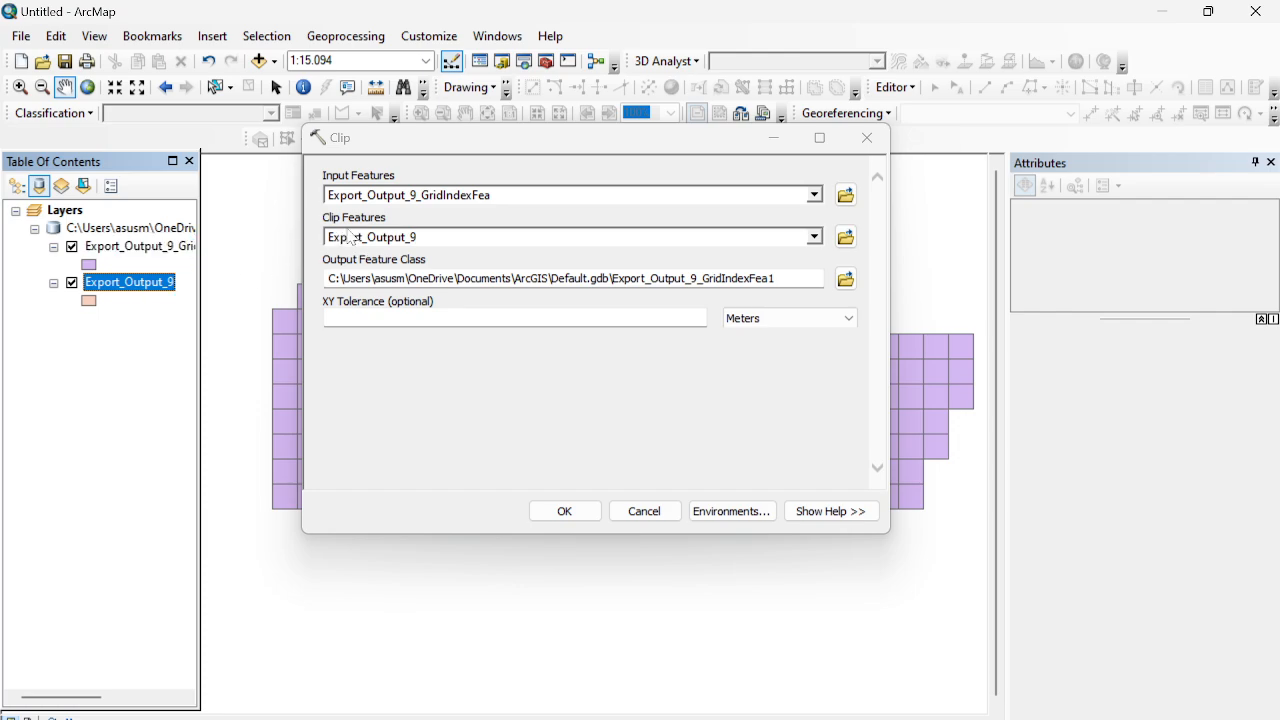
left_click(566, 511)
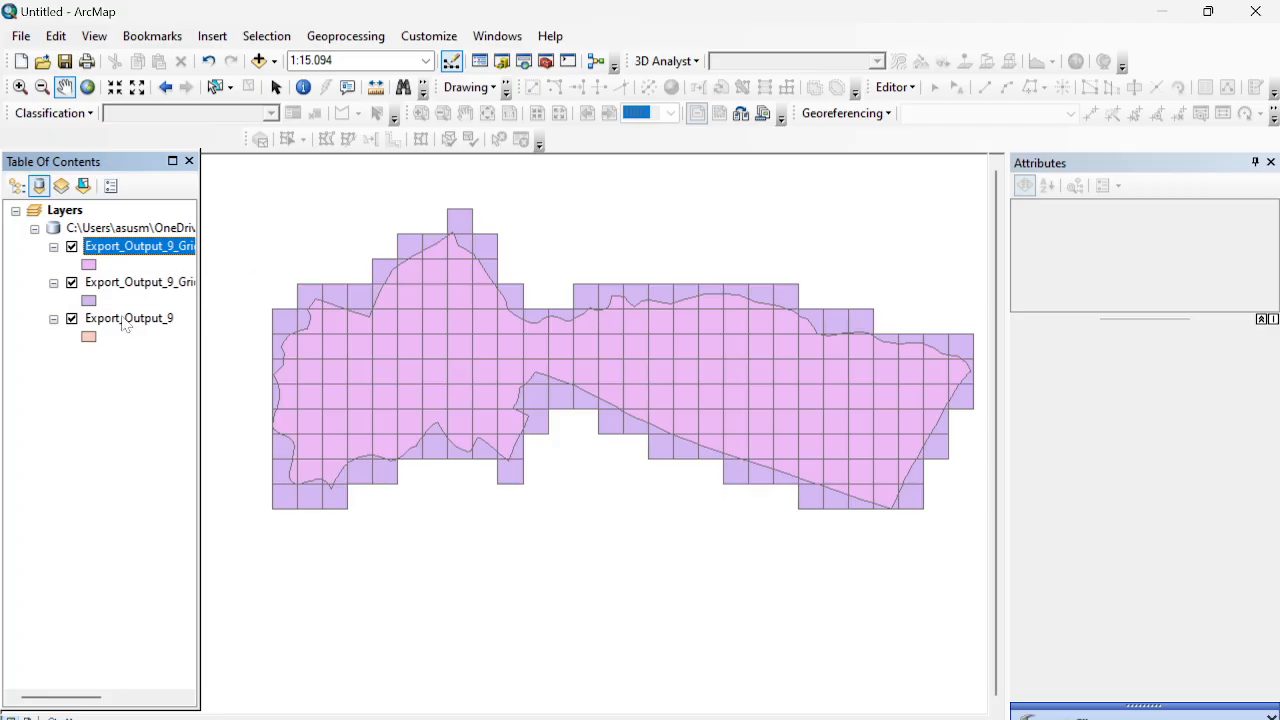
Step: Compare the clipped and unclipped grids by switching their visibility, and remove the unclipped layer Export_Output_9_GridIndexFea
left_click(71, 247)
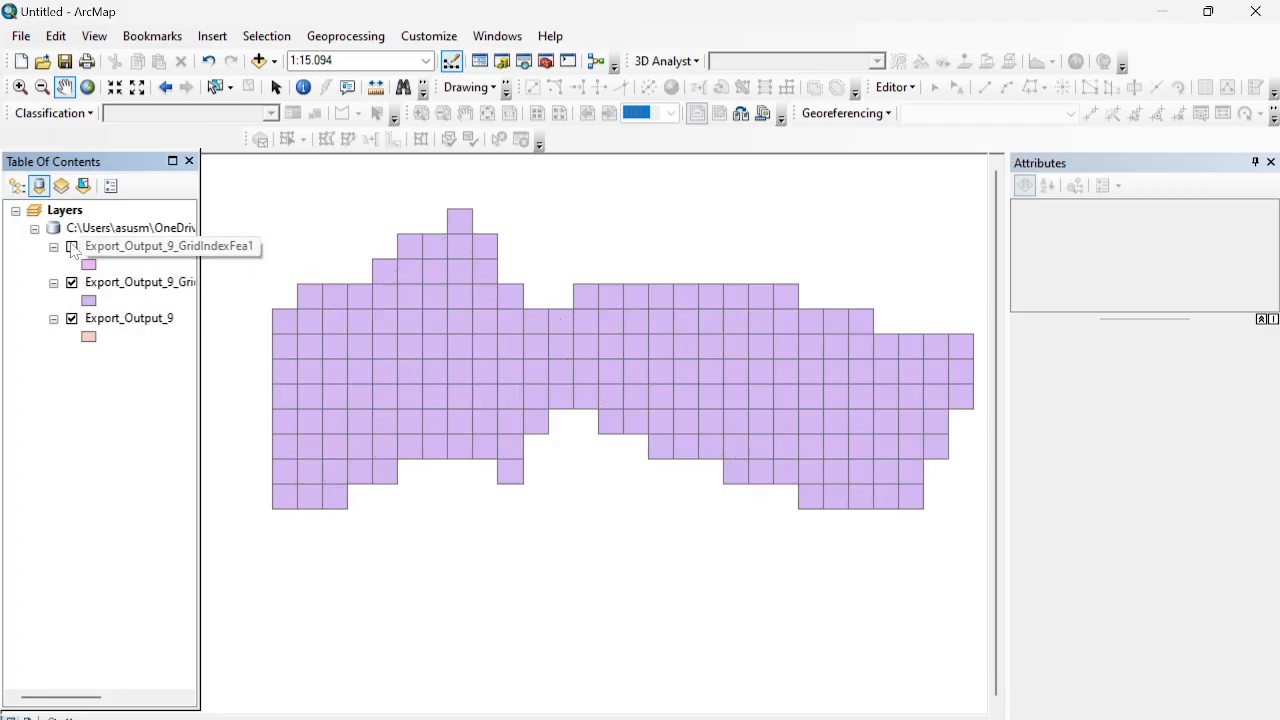
left_click(71, 247)
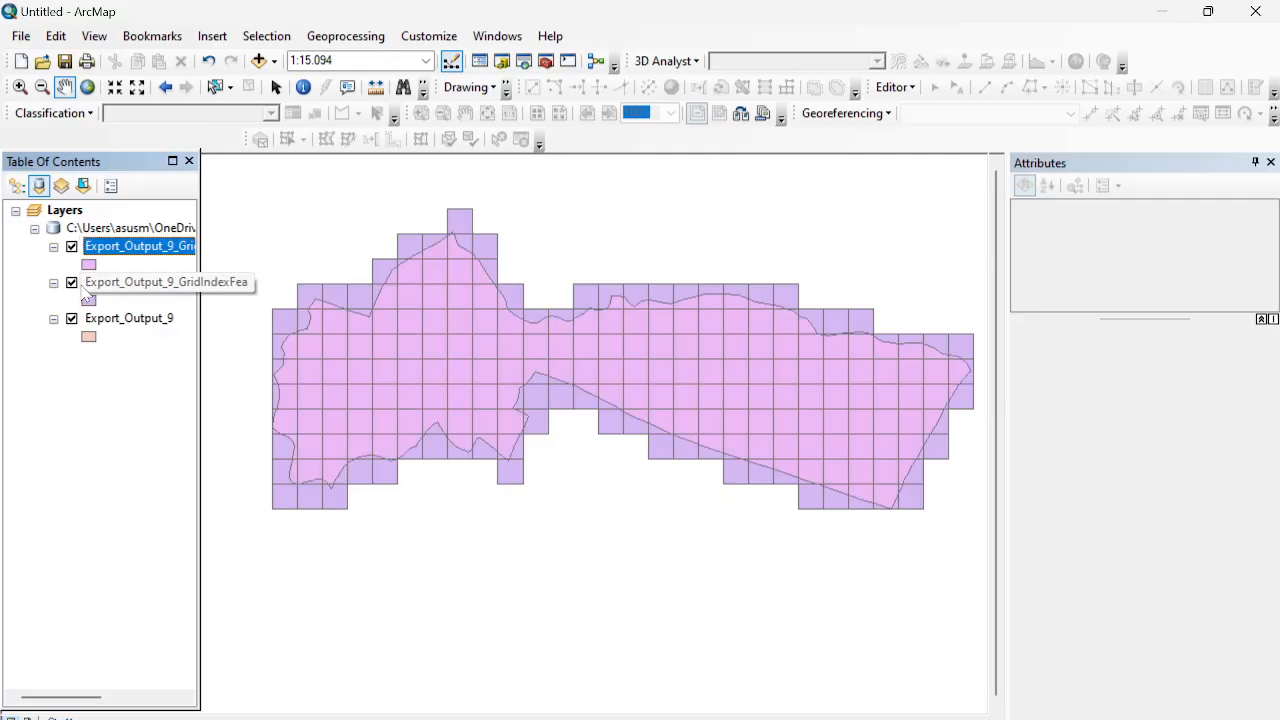
left_click(71, 283)
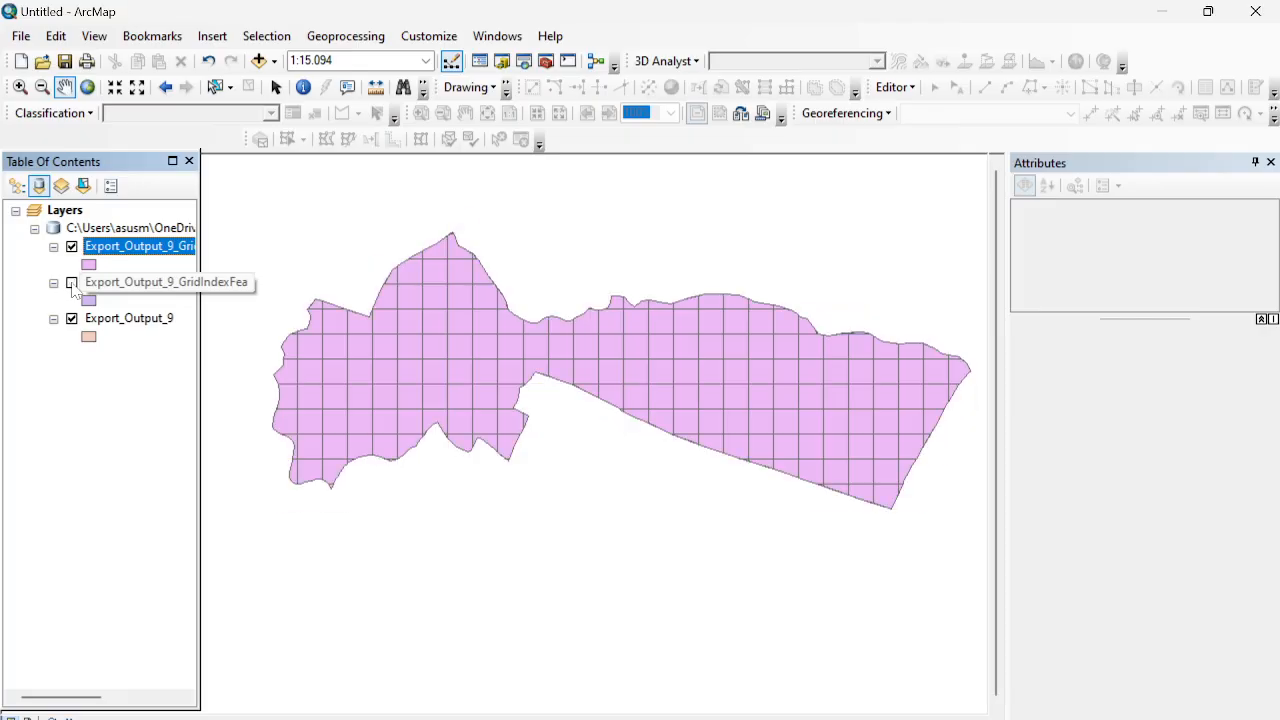
left_click(71, 283)
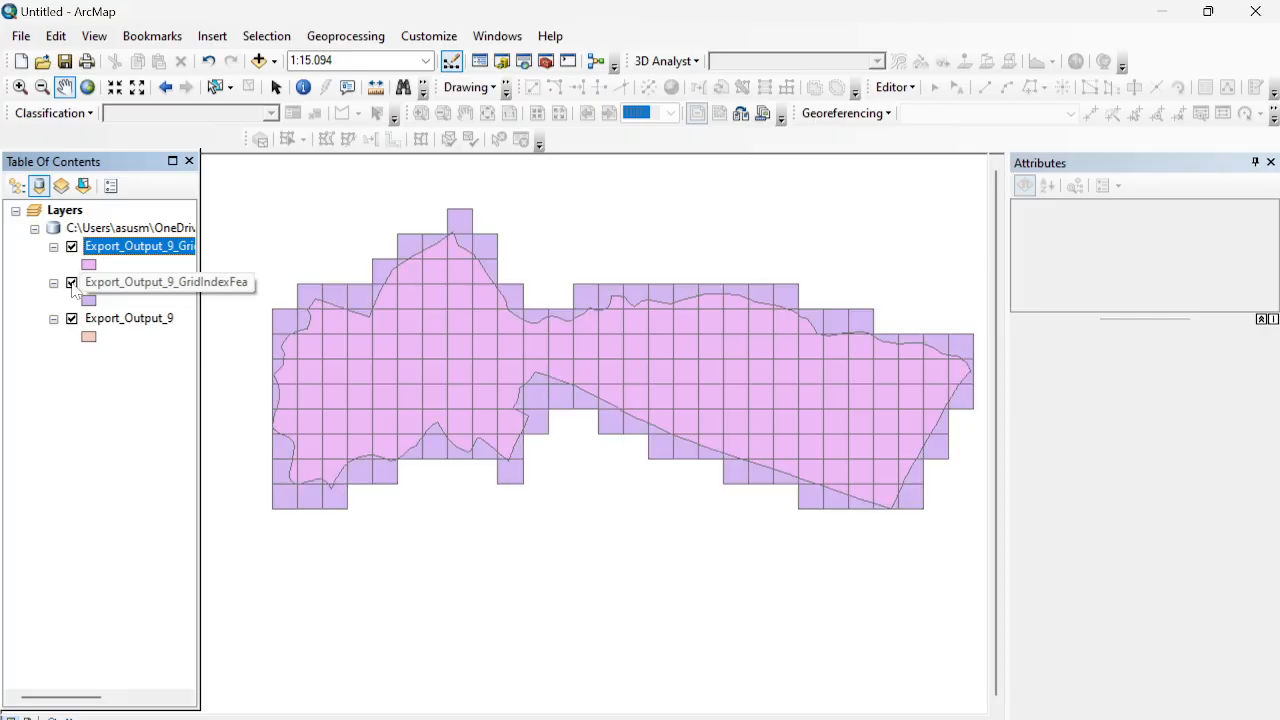
left_click(71, 283)
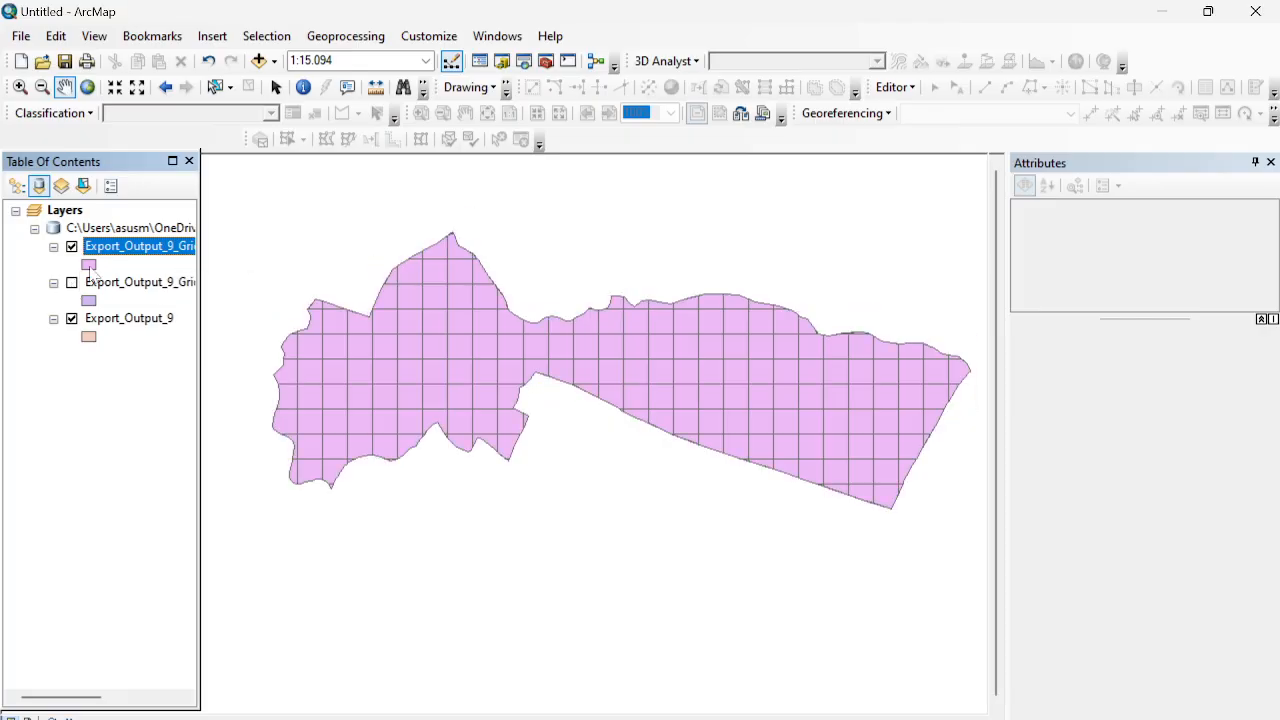
right_click(118, 286)
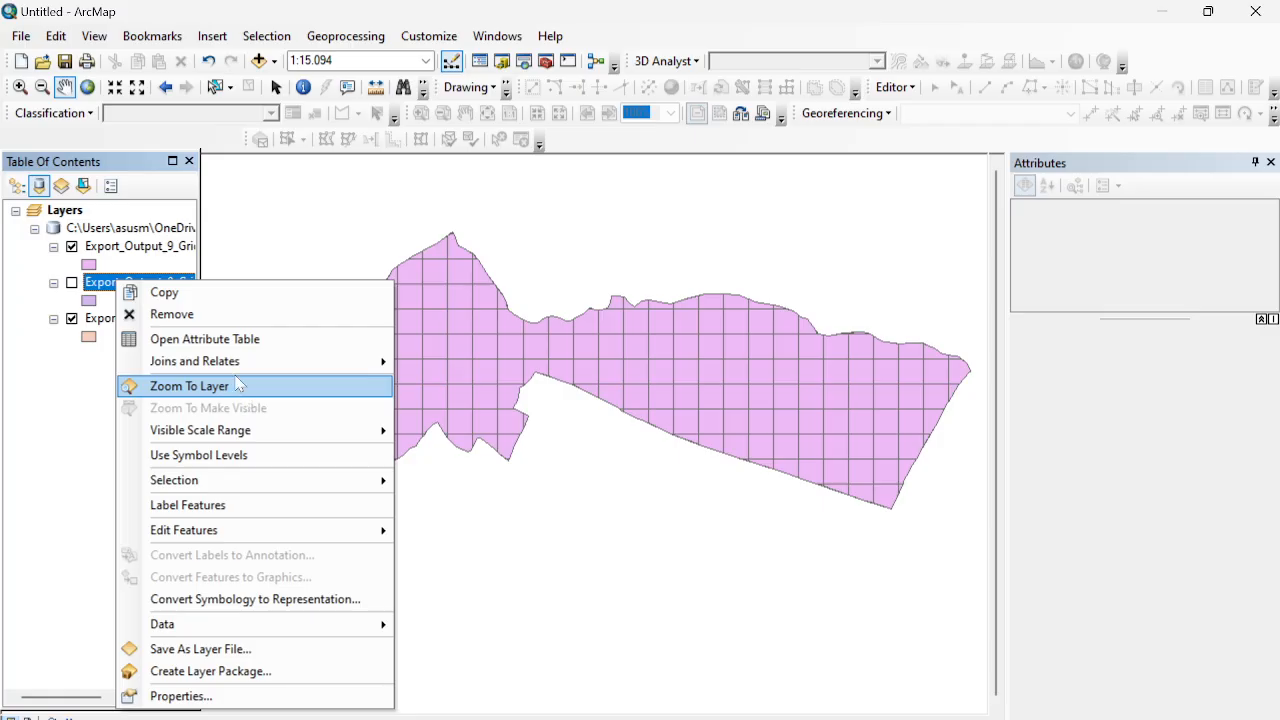
left_click(216, 318)
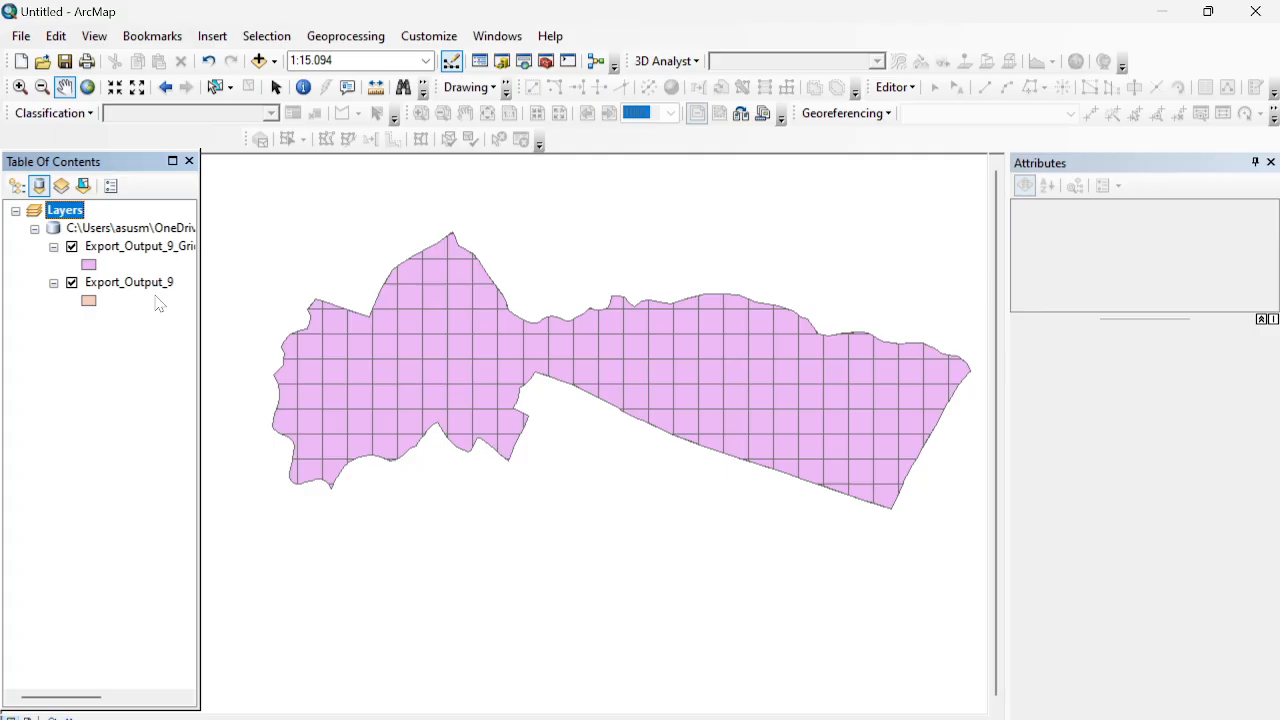
Step: Add a field named Luas of type Double to the attribute table of the clipped grid layer Export_Output_9_GridIndexFea1
right_click(122, 254)
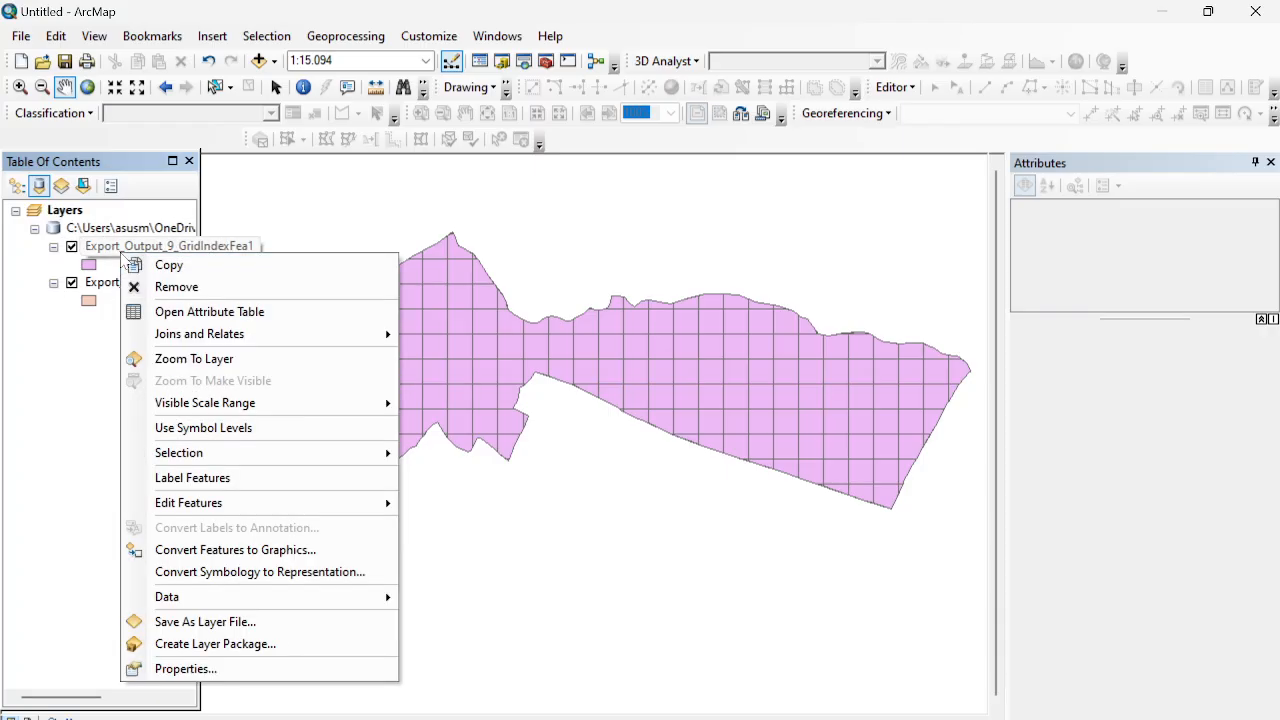
left_click(188, 311)
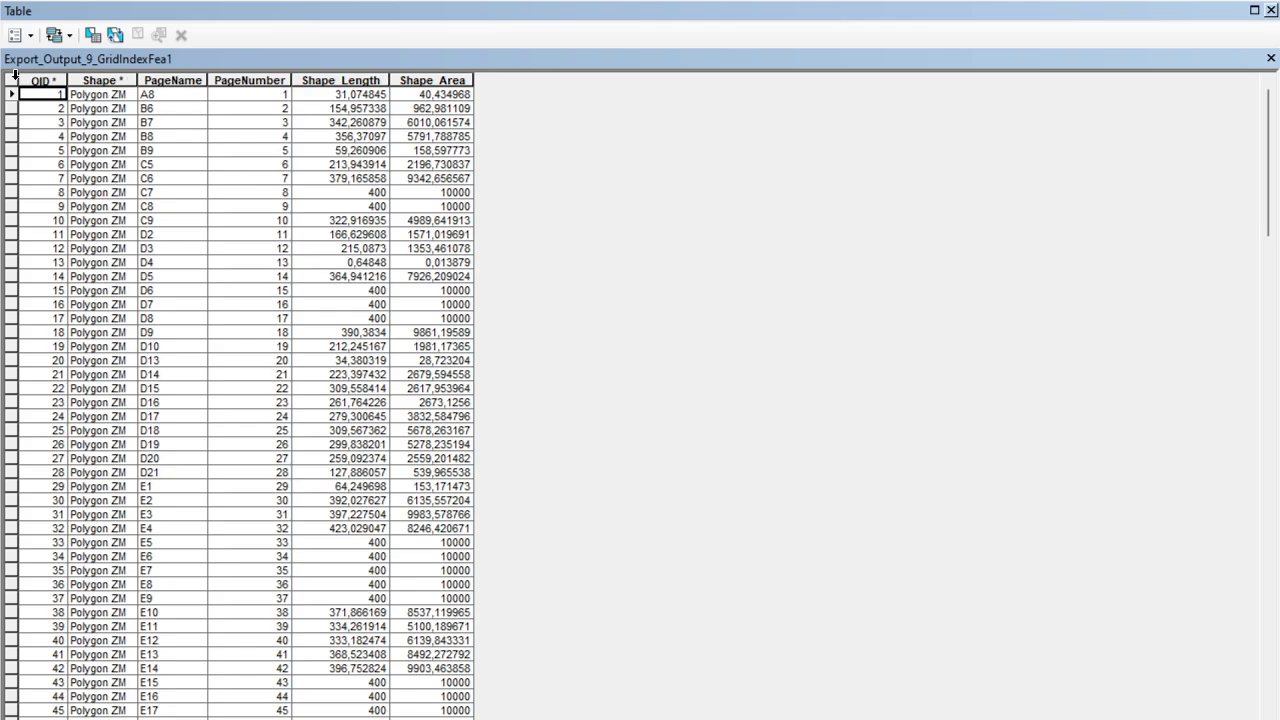
left_click(15, 36)
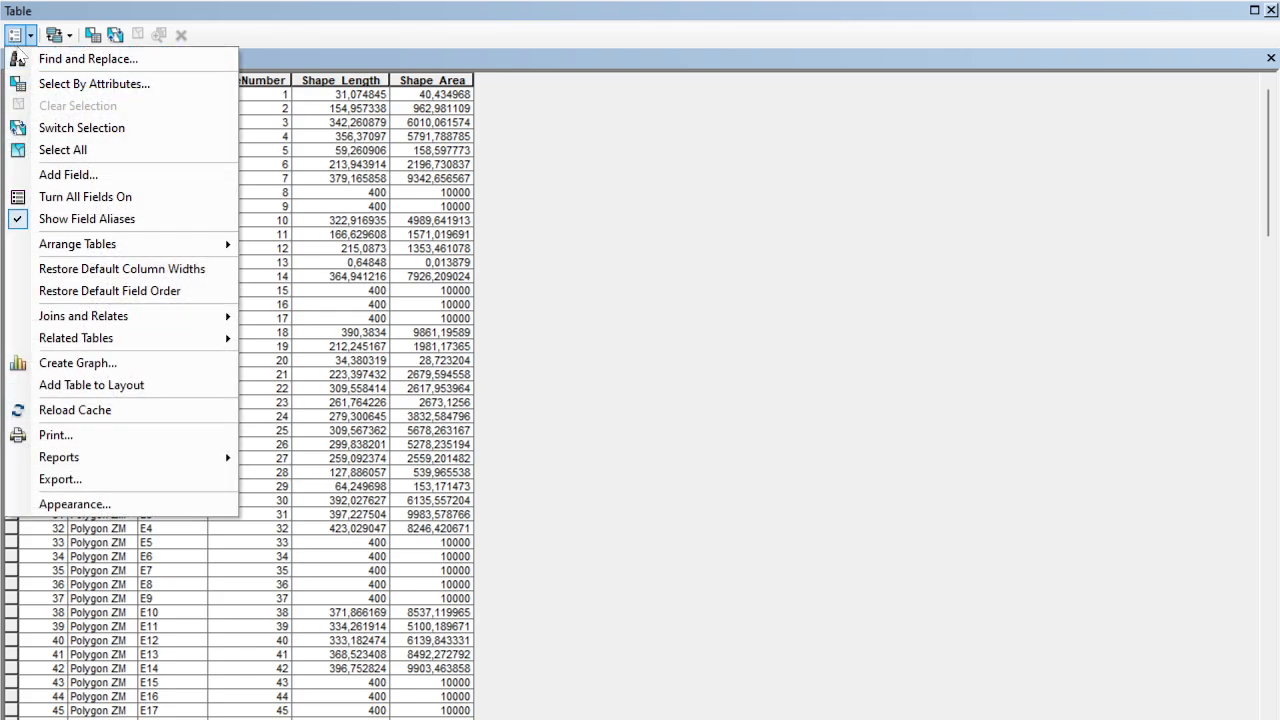
left_click(100, 174)
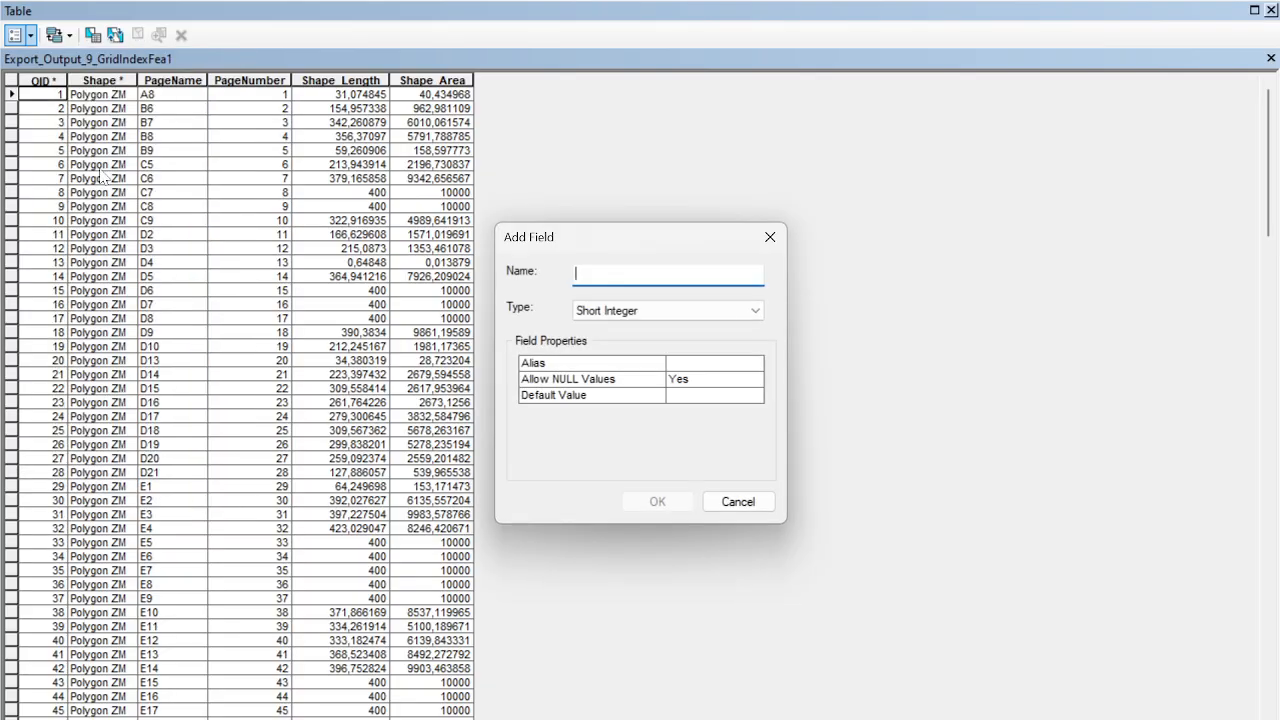
type("Luas")
left_click(754, 312)
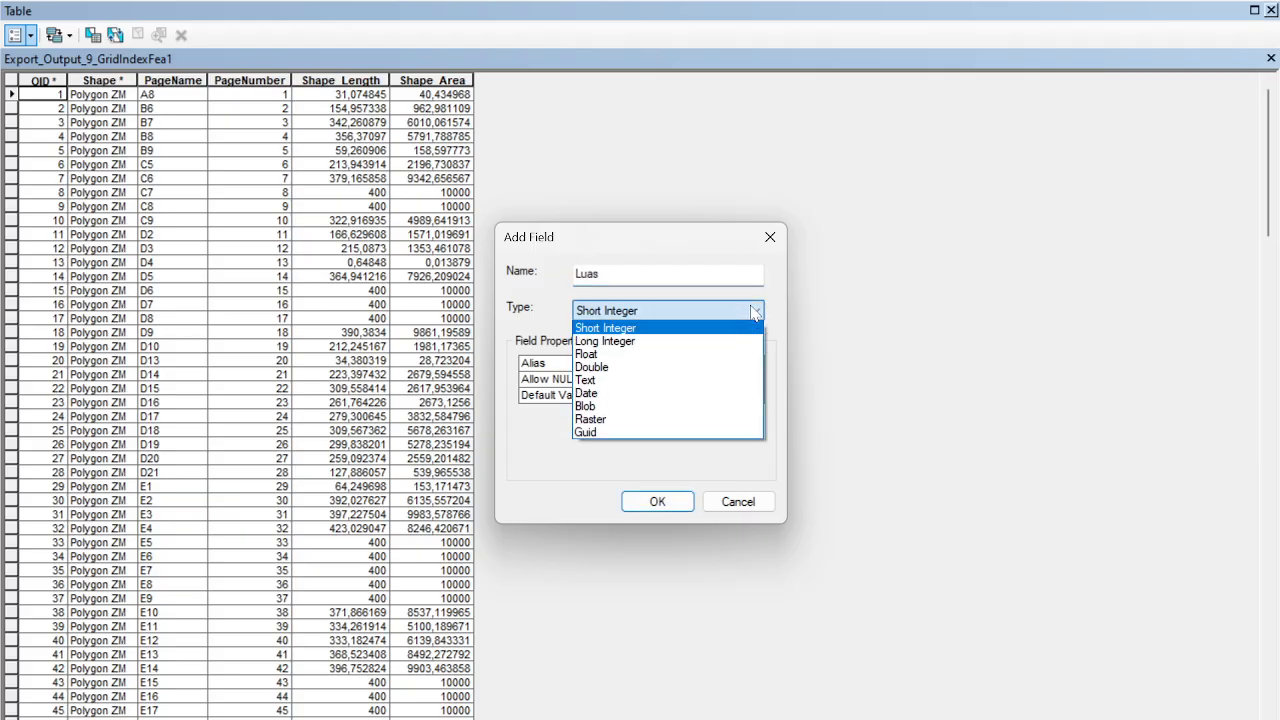
left_click(643, 368)
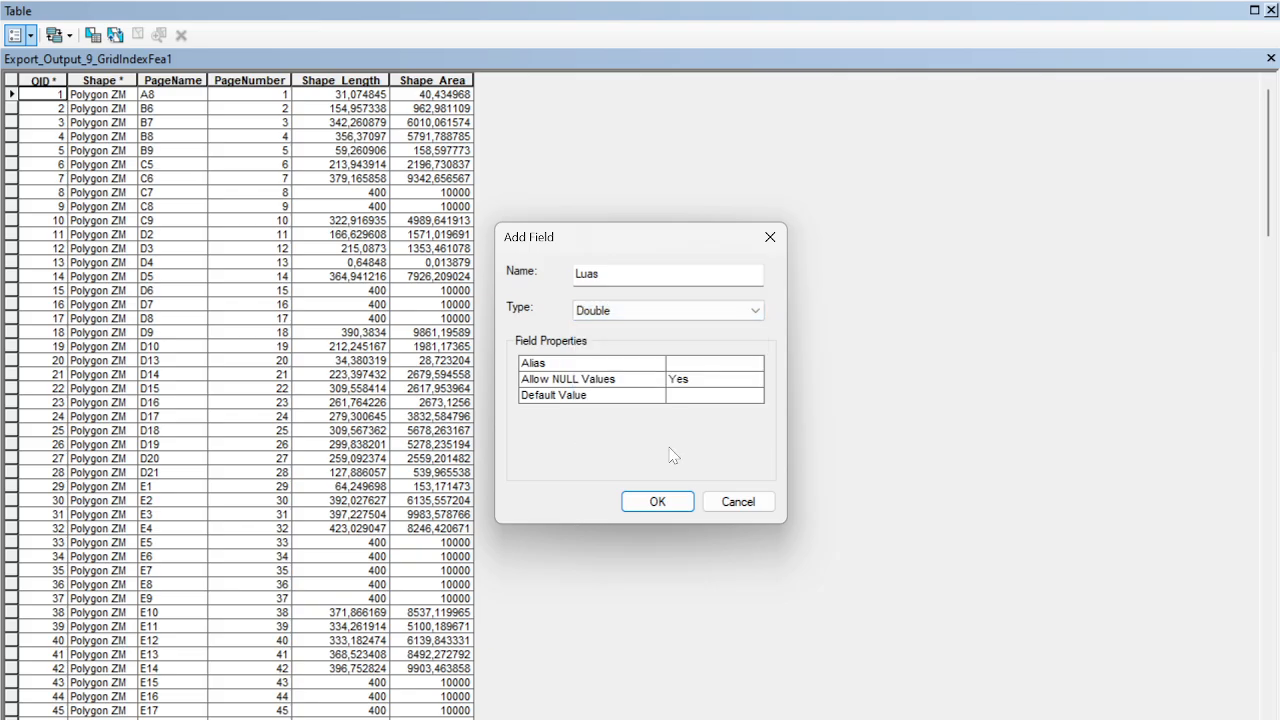
left_click(657, 502)
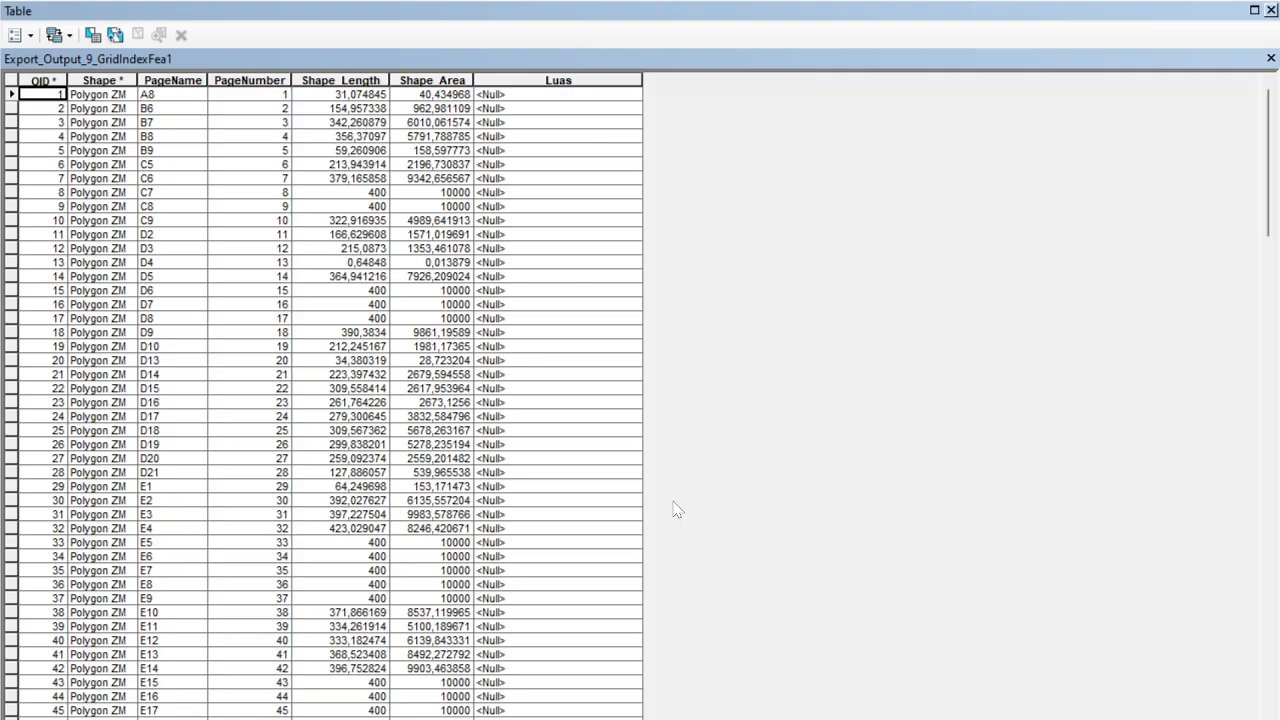
Step: Calculate the Luas field as each plot's area in hectares, using the coordinate system of the data source
right_click(508, 73)
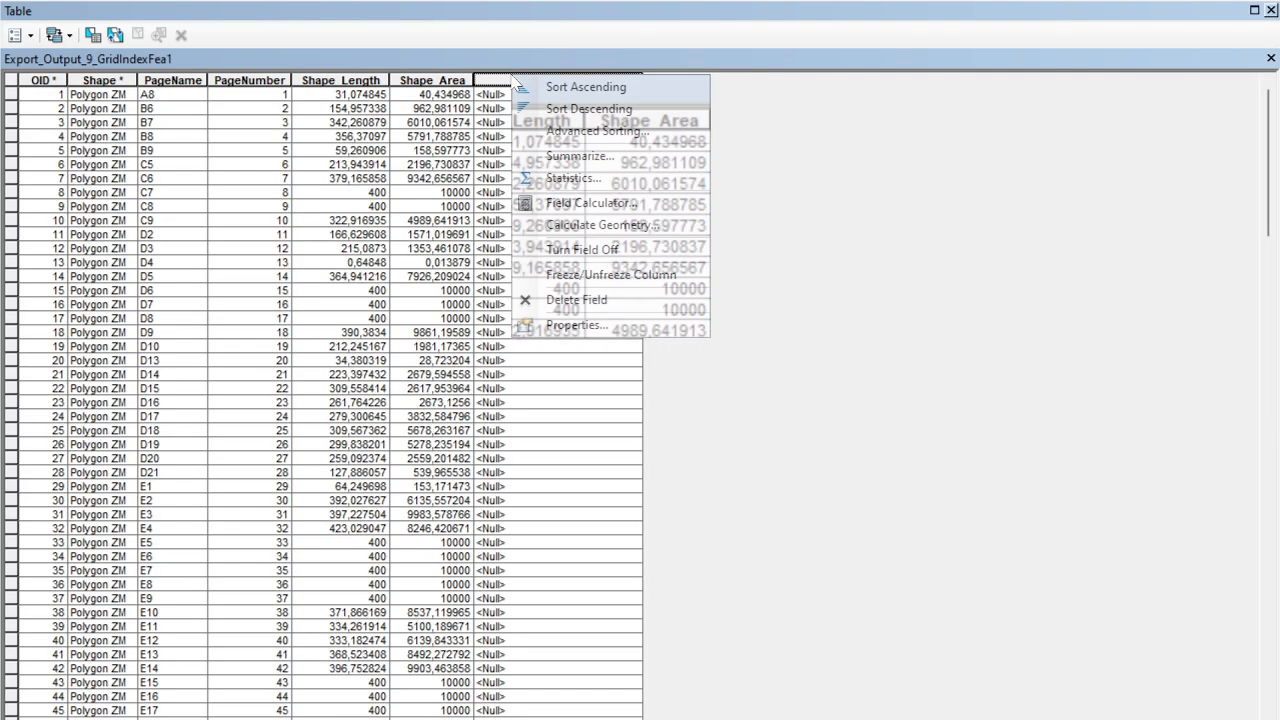
left_click(597, 226)
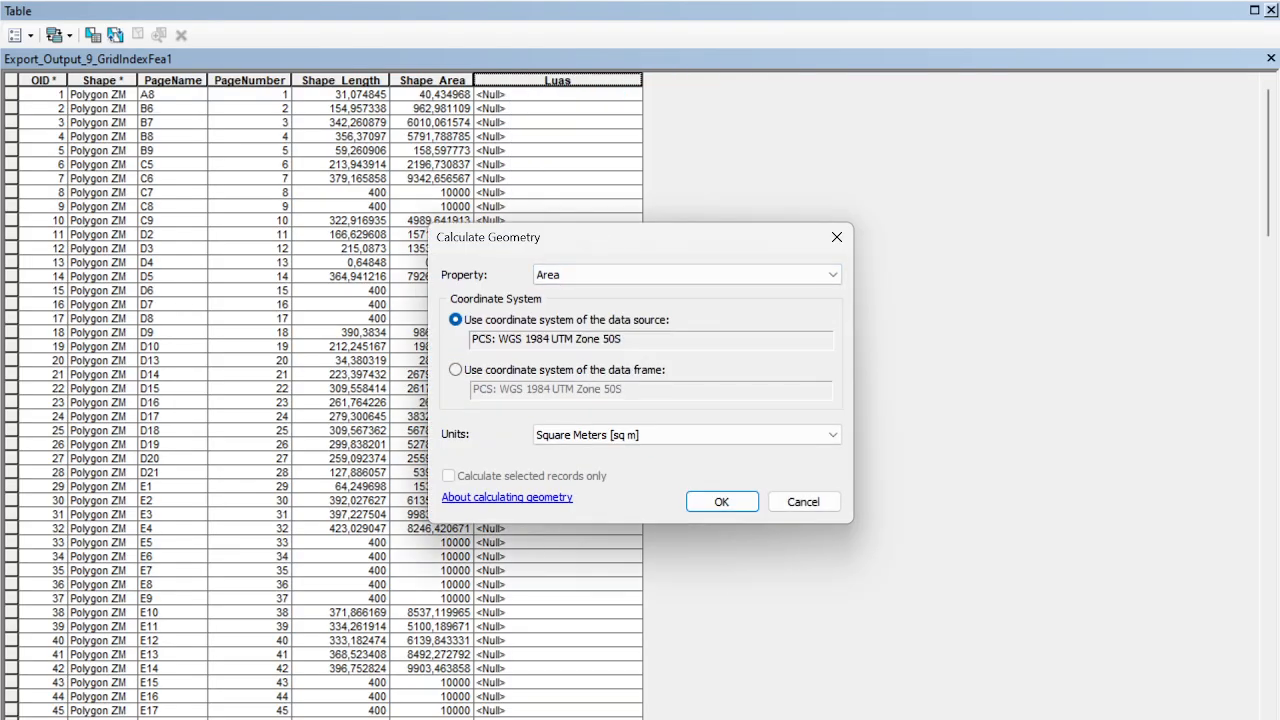
left_click(784, 436)
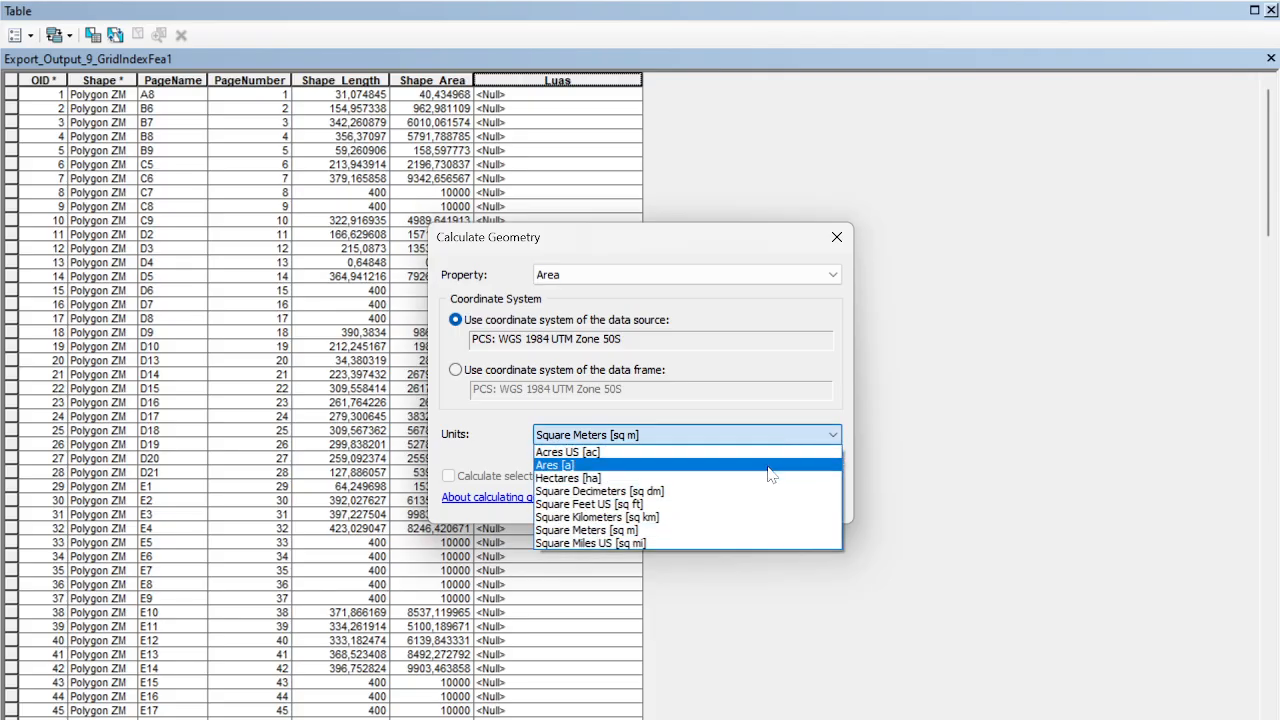
left_click(756, 480)
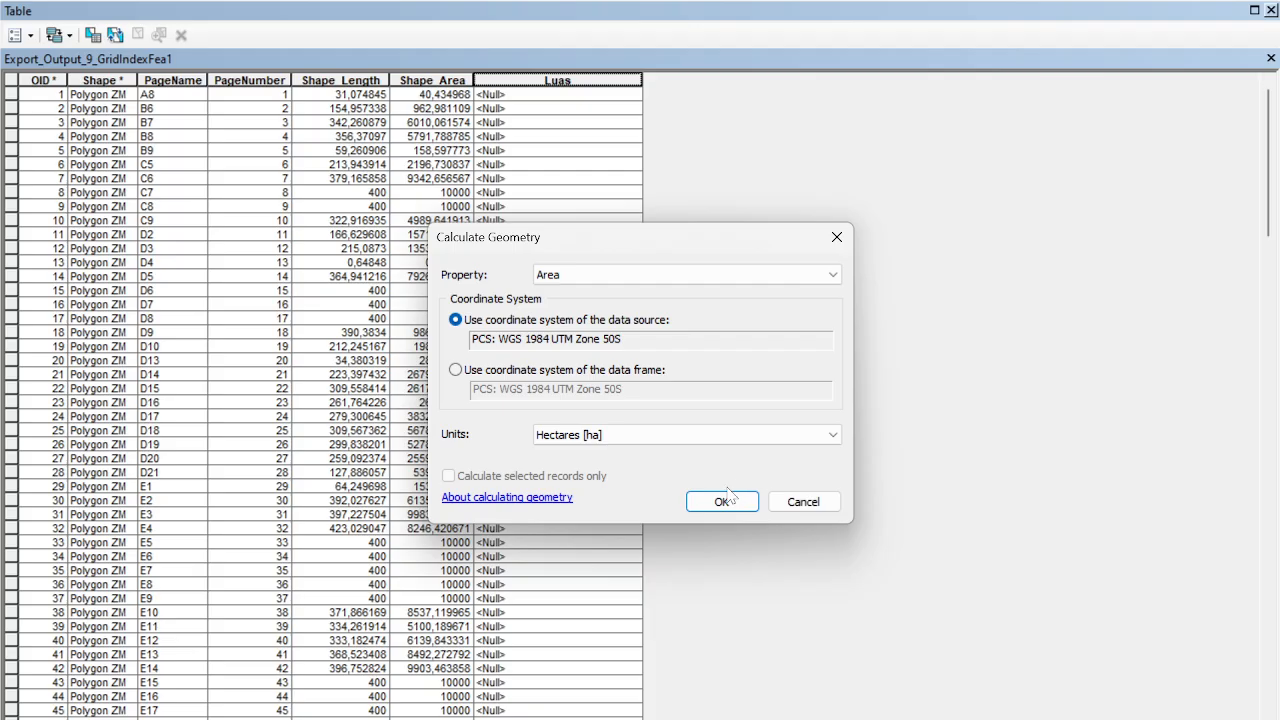
left_click(722, 502)
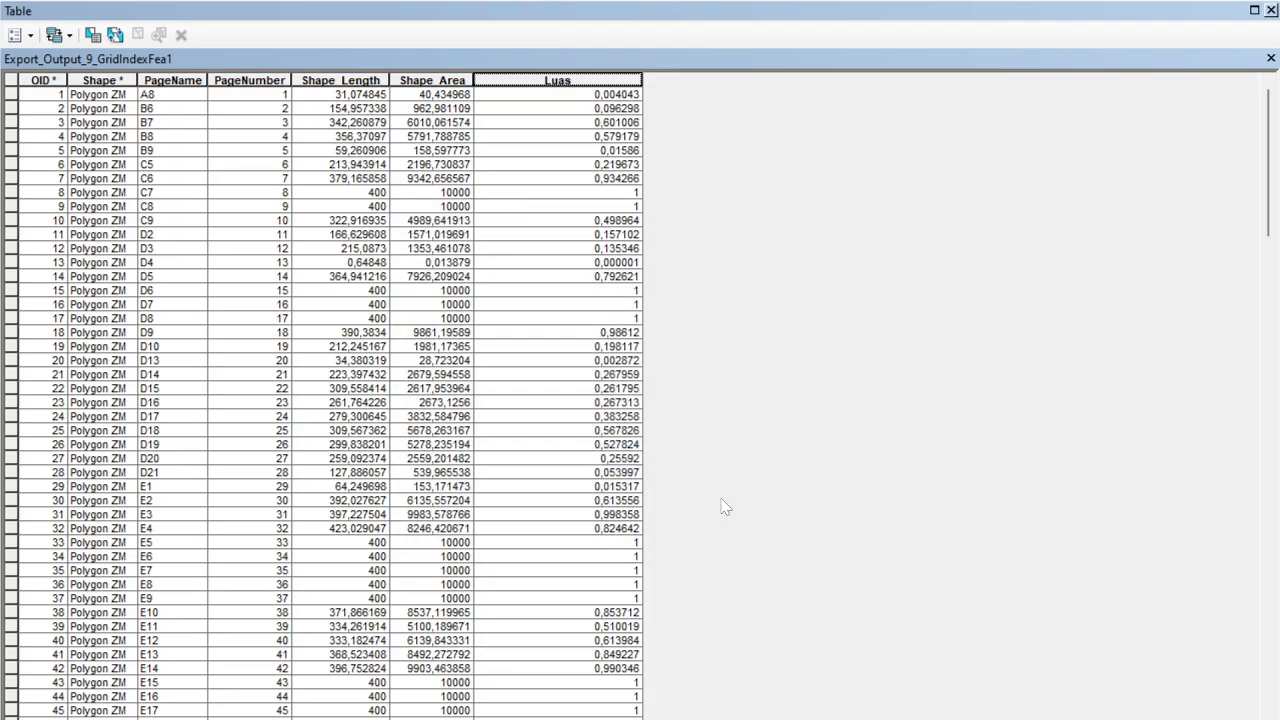
Step: Sort the grid plots by Luas in descending order and look through the sorted records
right_click(498, 78)
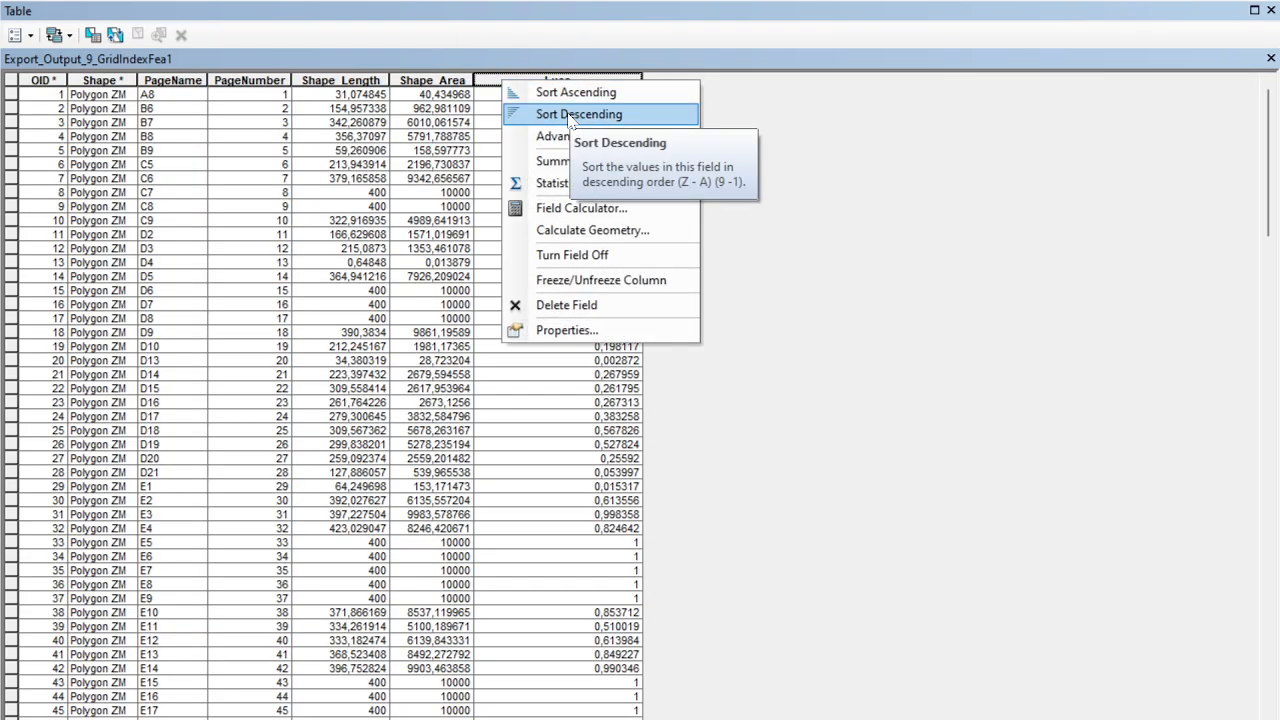
left_click(578, 114)
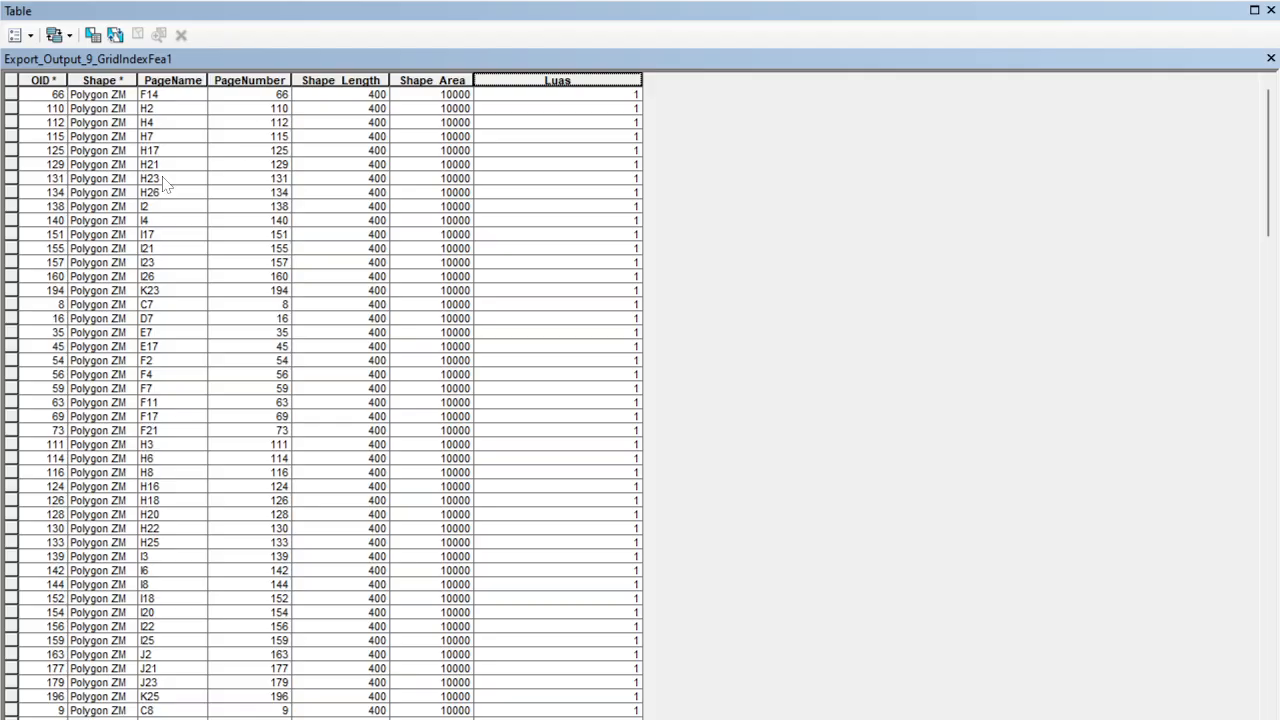
scroll(278, 268, "down", 15)
scroll(278, 268, "up", 8)
scroll(278, 268, "up", 7)
Step: Try to select a continuous run of the largest plots from record F14 down to J7
left_click_drag(12, 94, 54, 685)
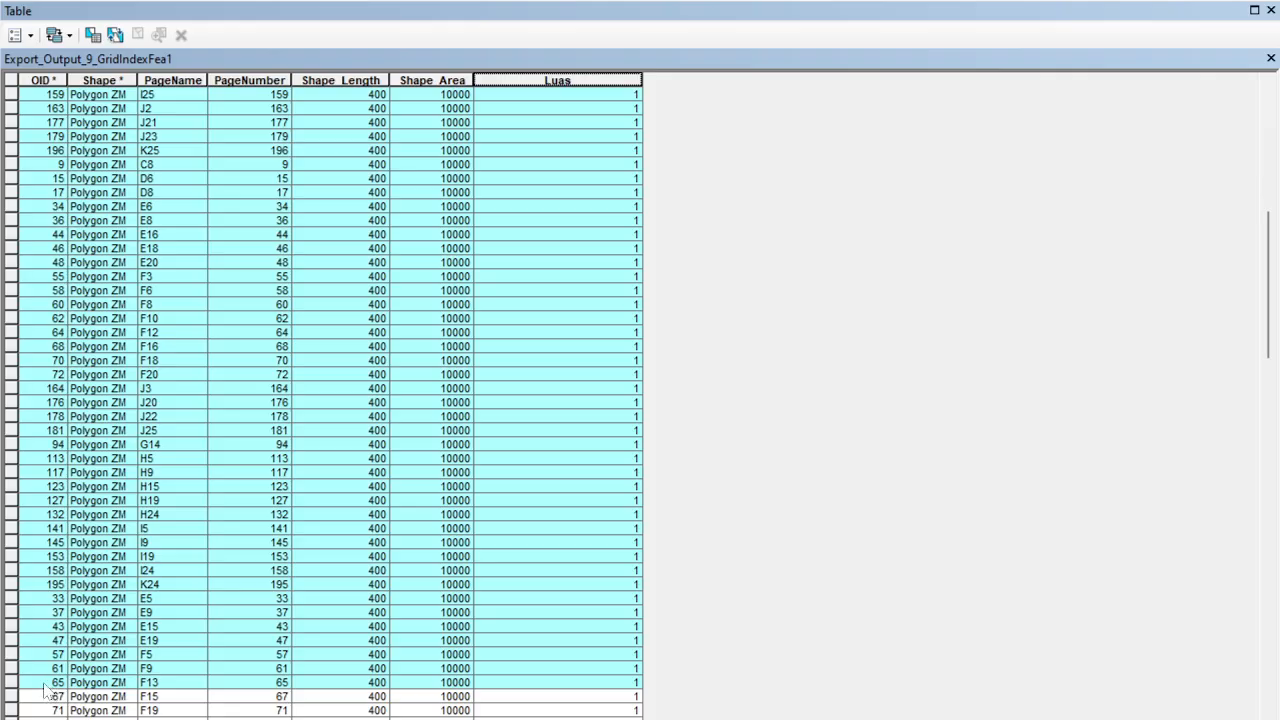
left_click_drag(48, 679, 48, 679)
scroll(15, 97, "up", 13)
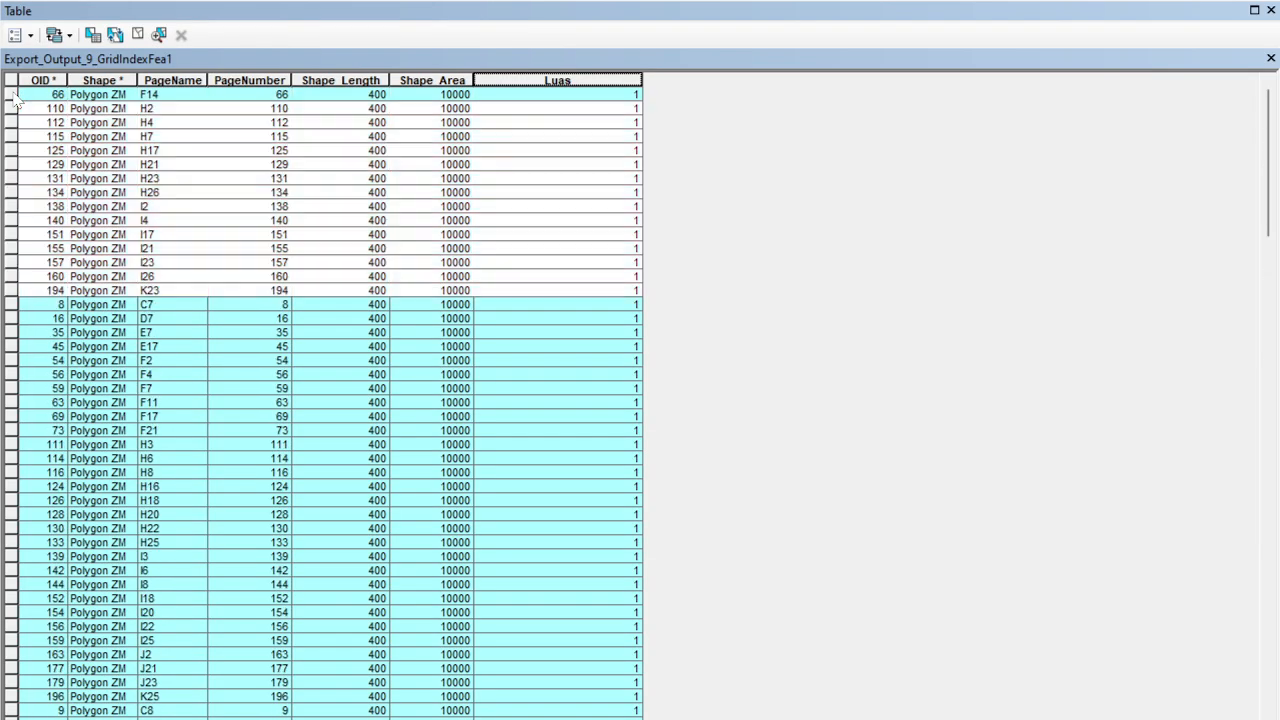
scroll(15, 97, "down", 20)
scroll(110, 615, "down", 15)
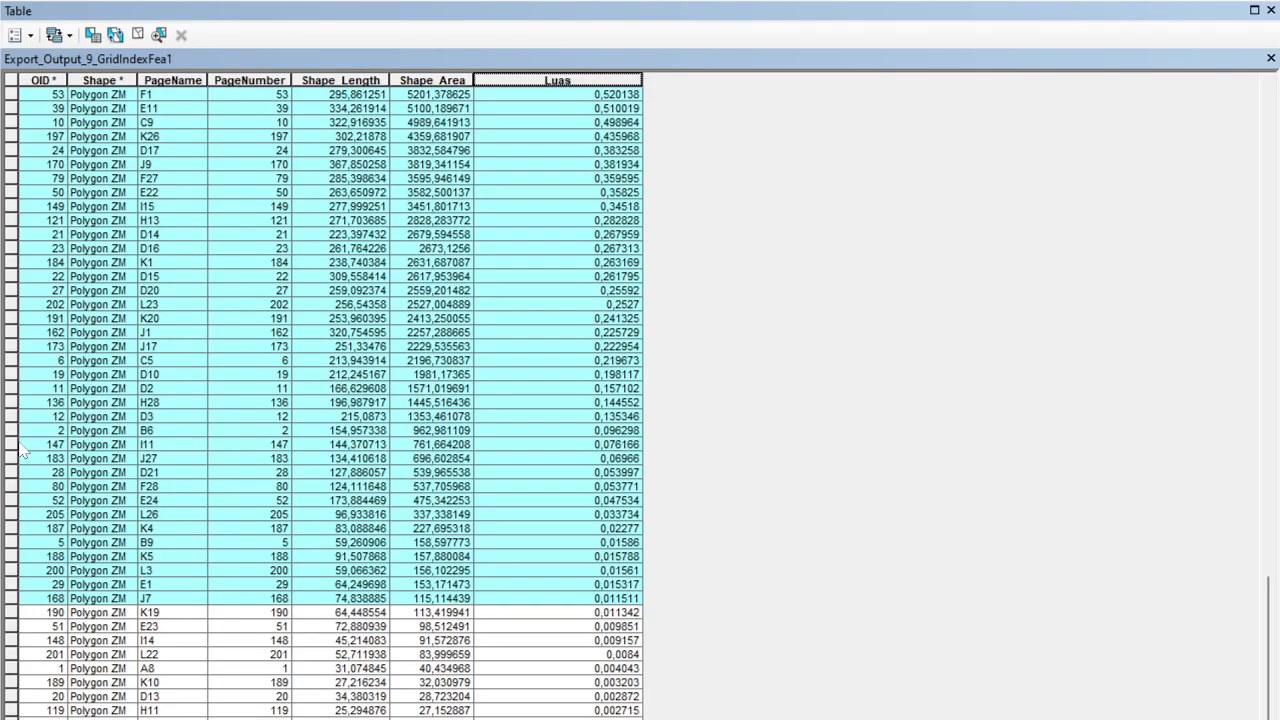
left_click(12, 375)
scroll(12, 378, "up", 20)
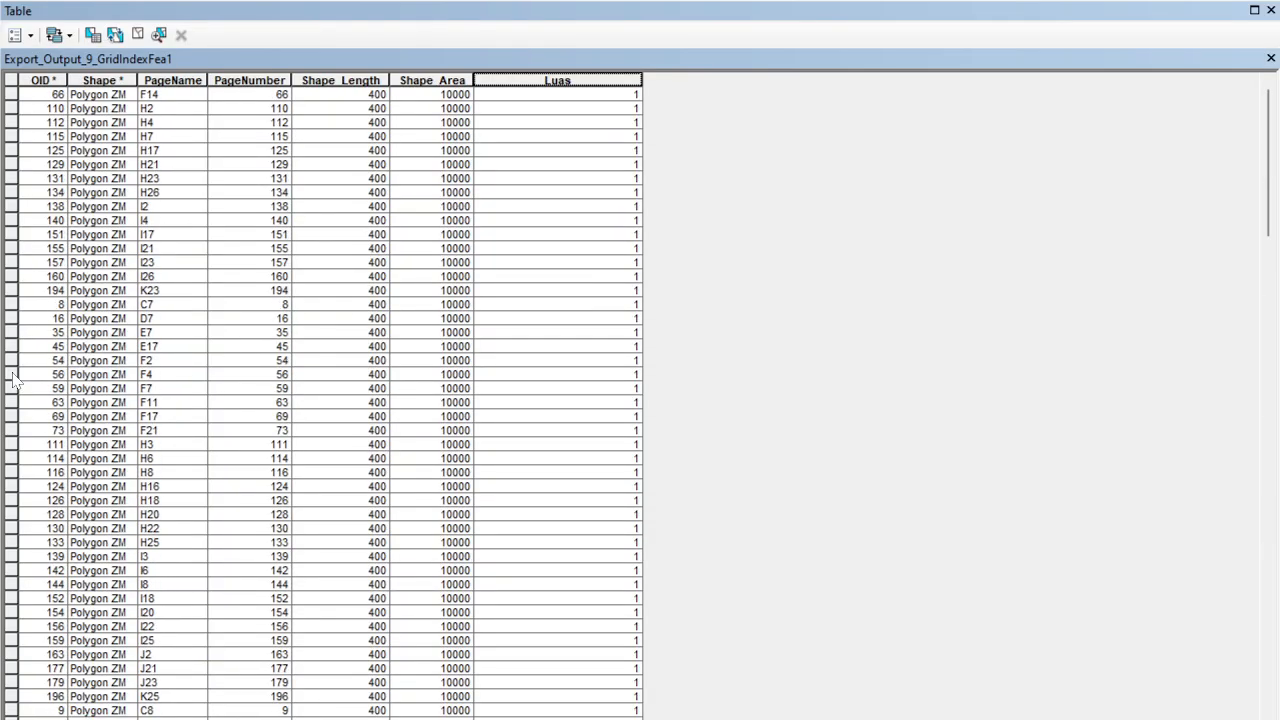
Step: Try to select the plots with a Luas of 1, from record F14 down past G24
left_click_drag(12, 94, 55, 373)
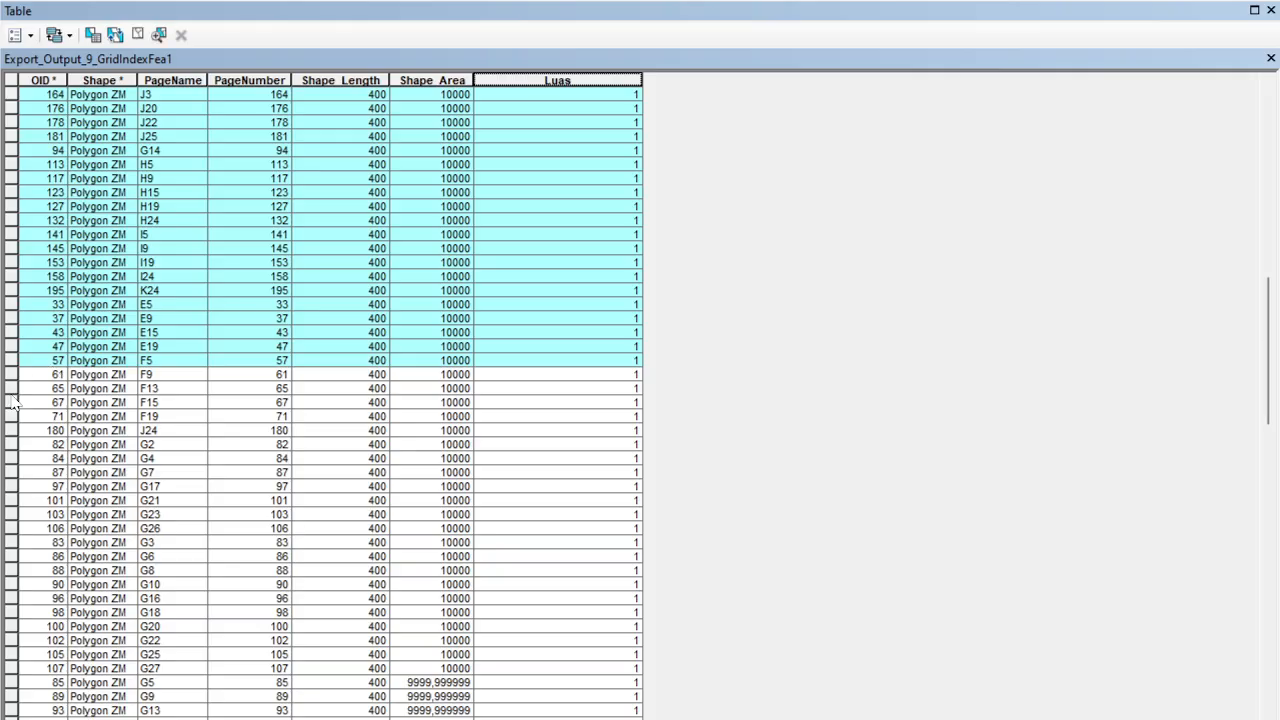
left_click_drag(14, 368, 20, 714)
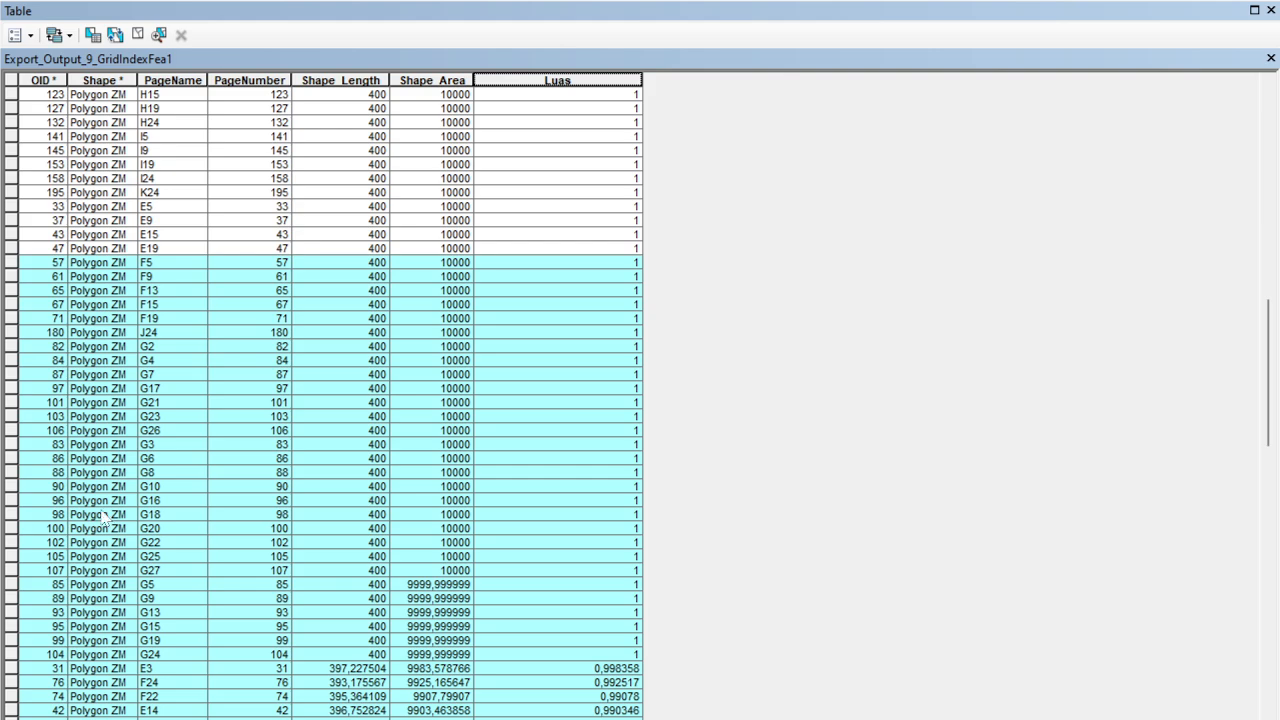
scroll(105, 518, "up", 20)
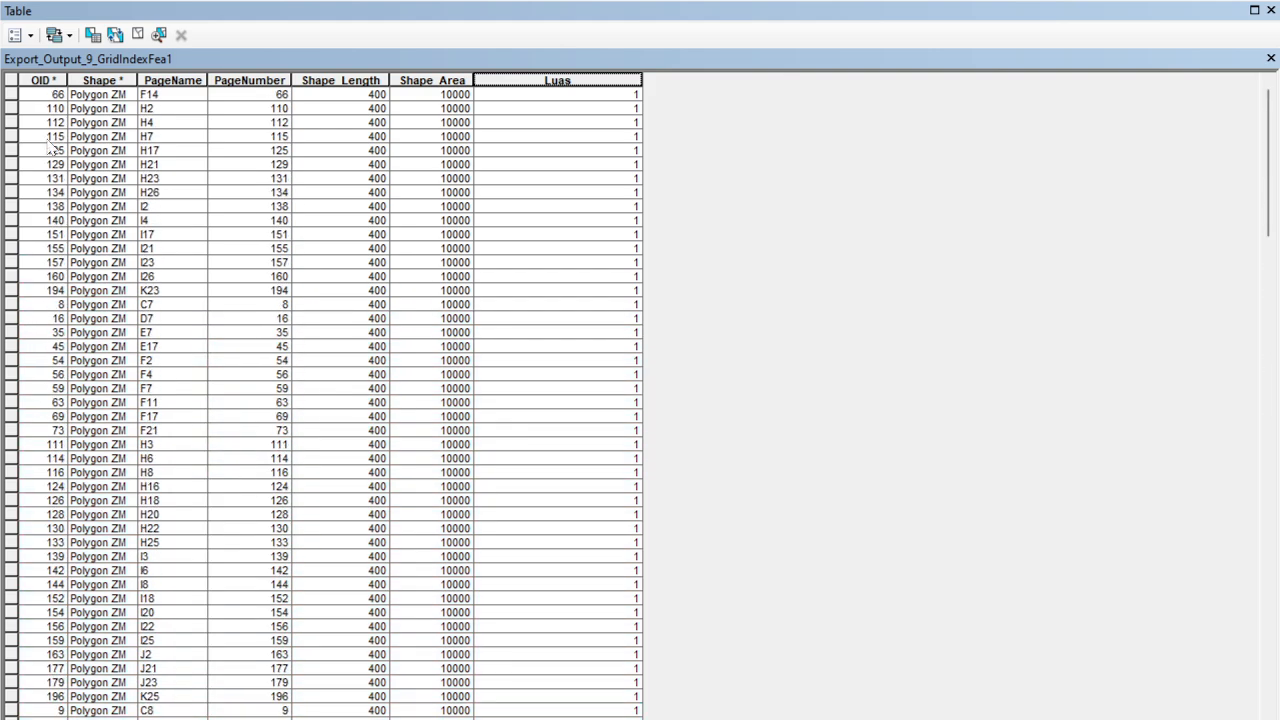
left_click_drag(14, 94, 40, 719)
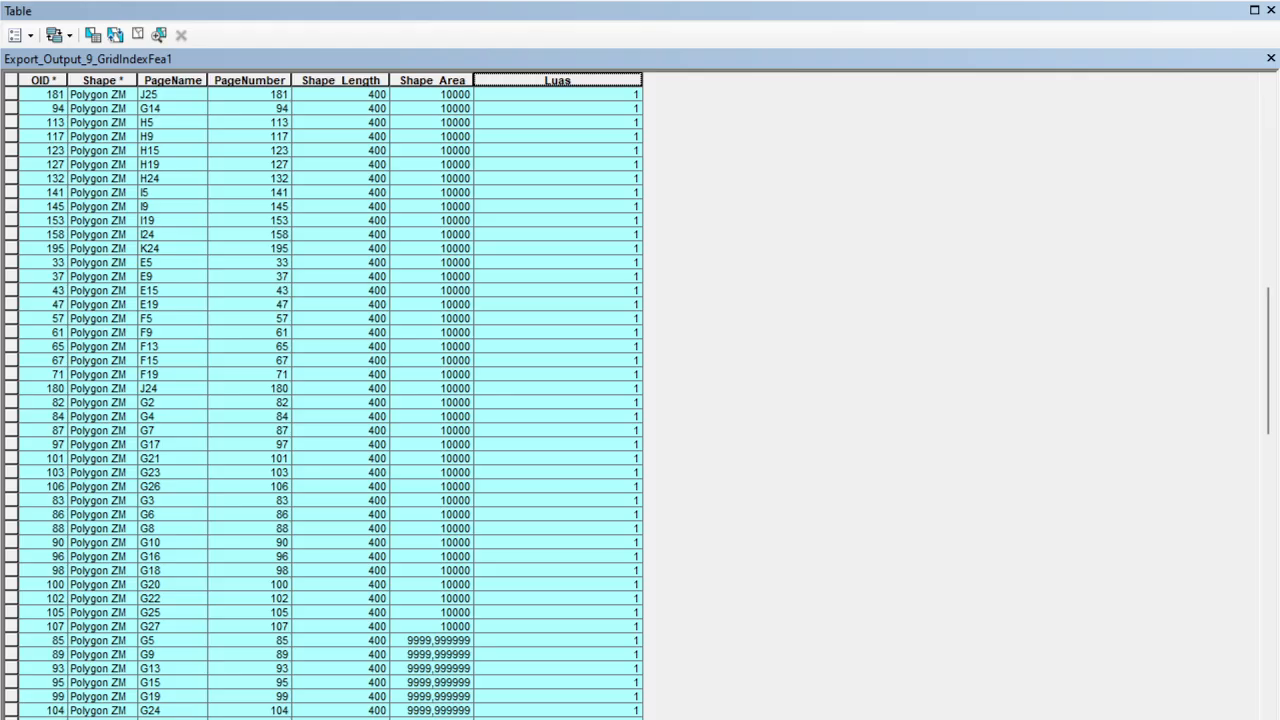
Step: Examine the selected records to check where the selection starts and ends in the sorted Luas values
left_click(557, 94)
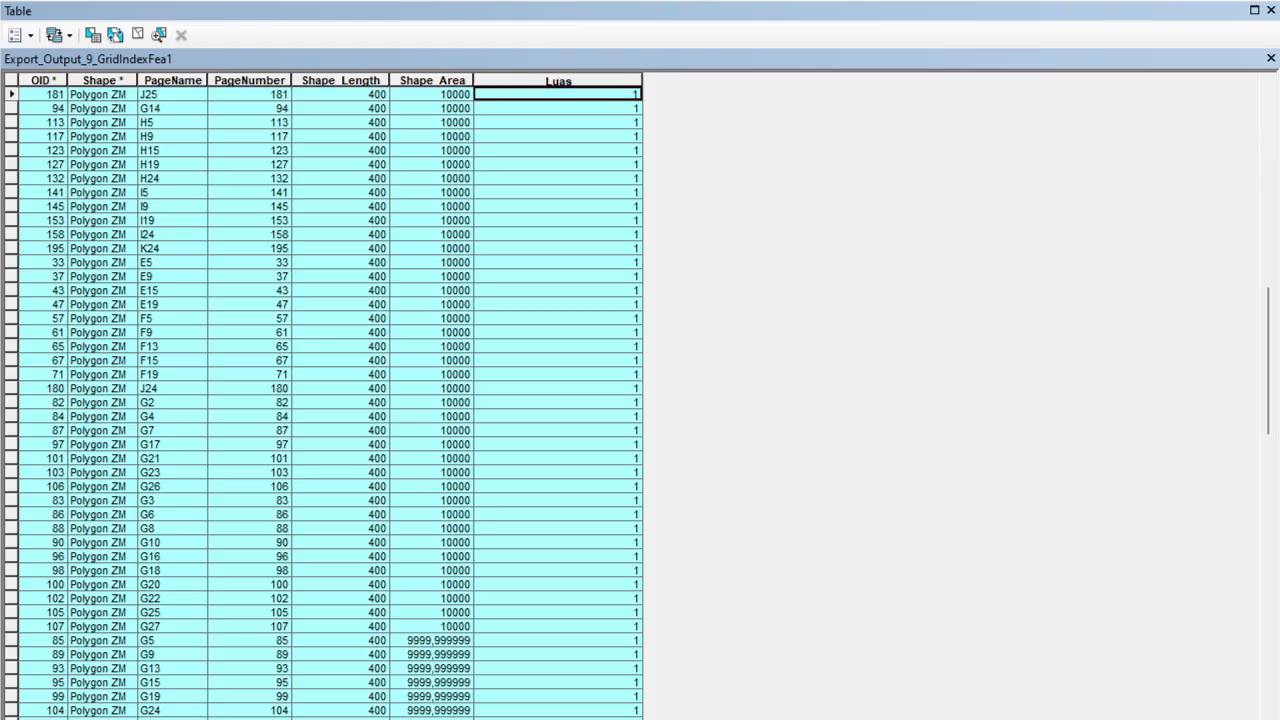
left_click(557, 108)
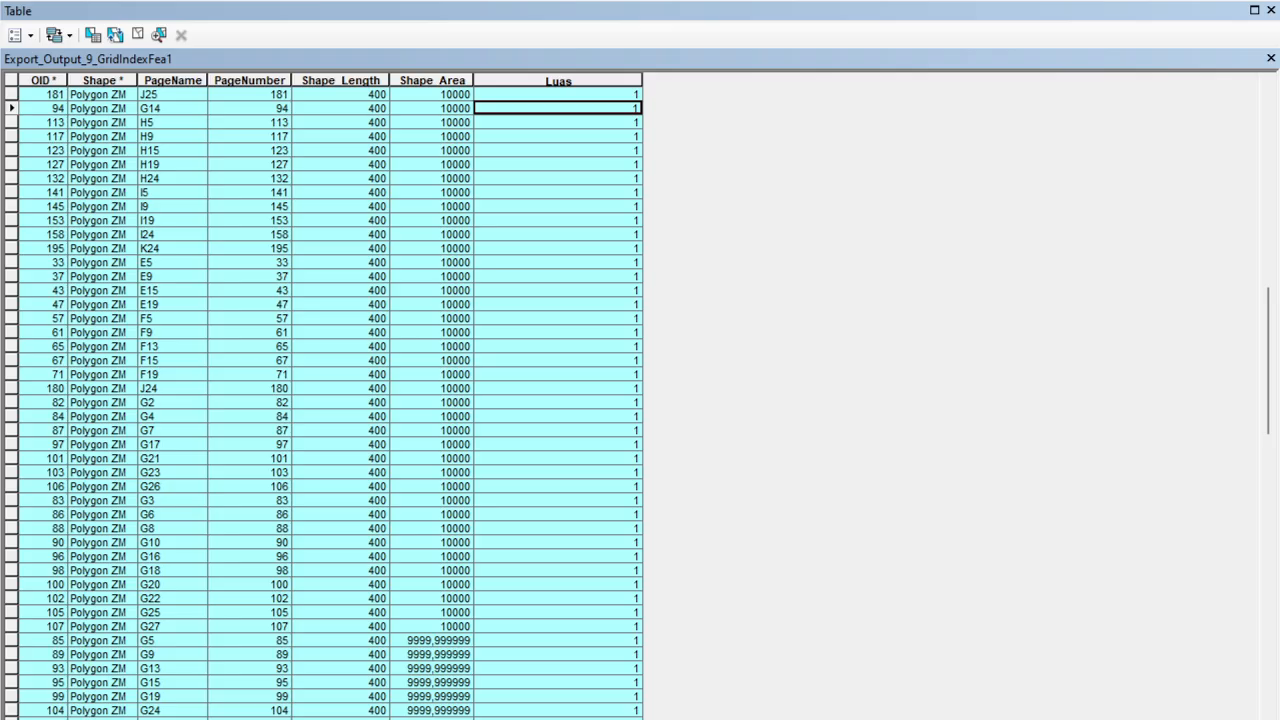
left_click(557, 122)
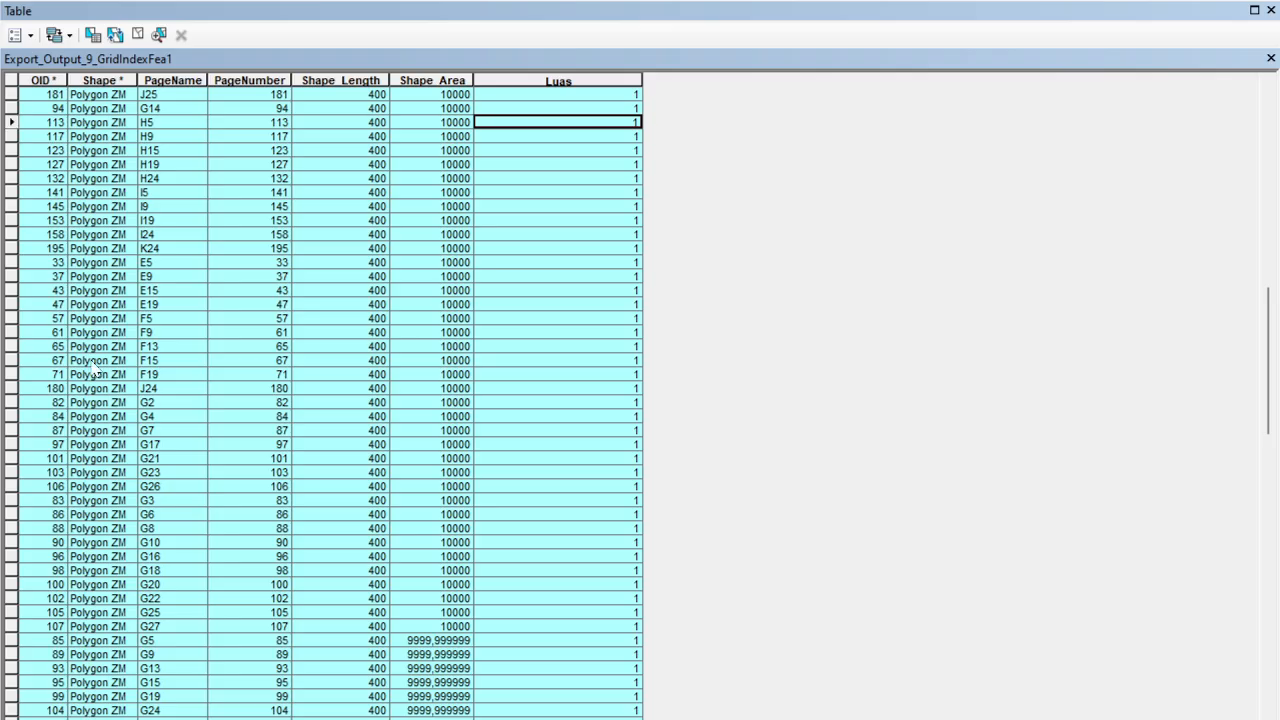
scroll(92, 368, "up", 15)
scroll(92, 368, "up", 1)
scroll(92, 368, "down", 15)
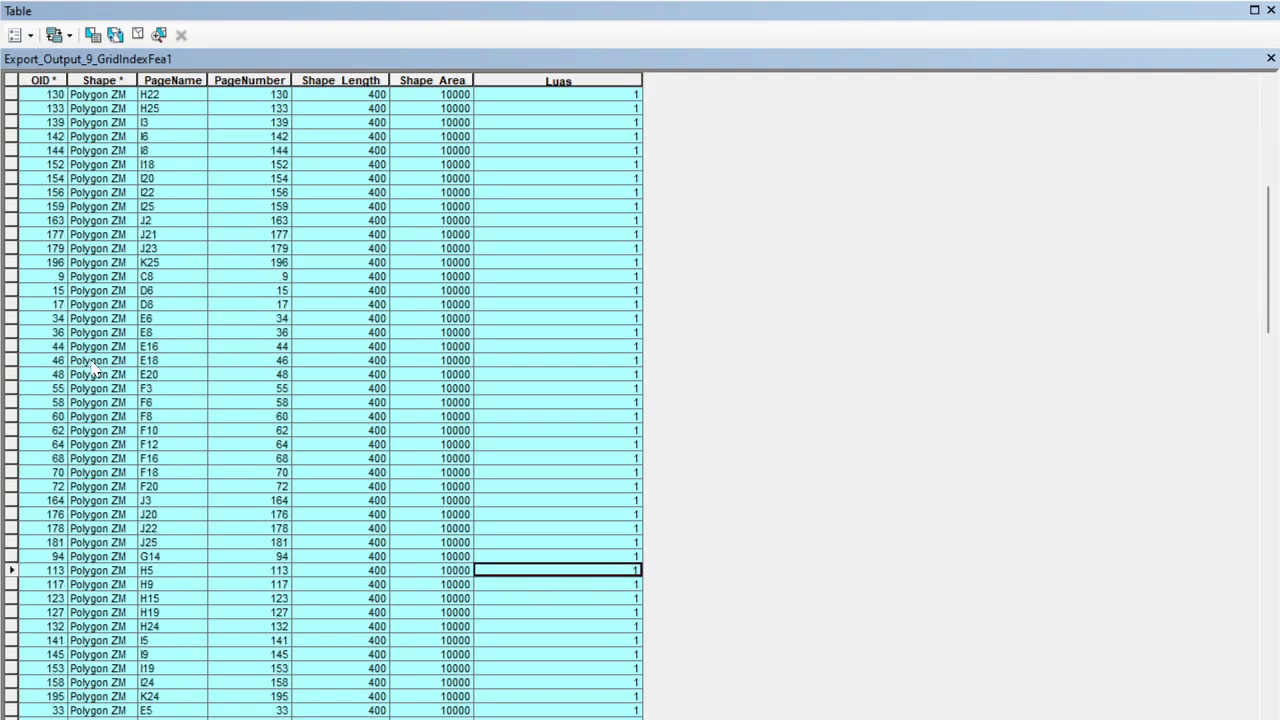
scroll(92, 368, "down", 10)
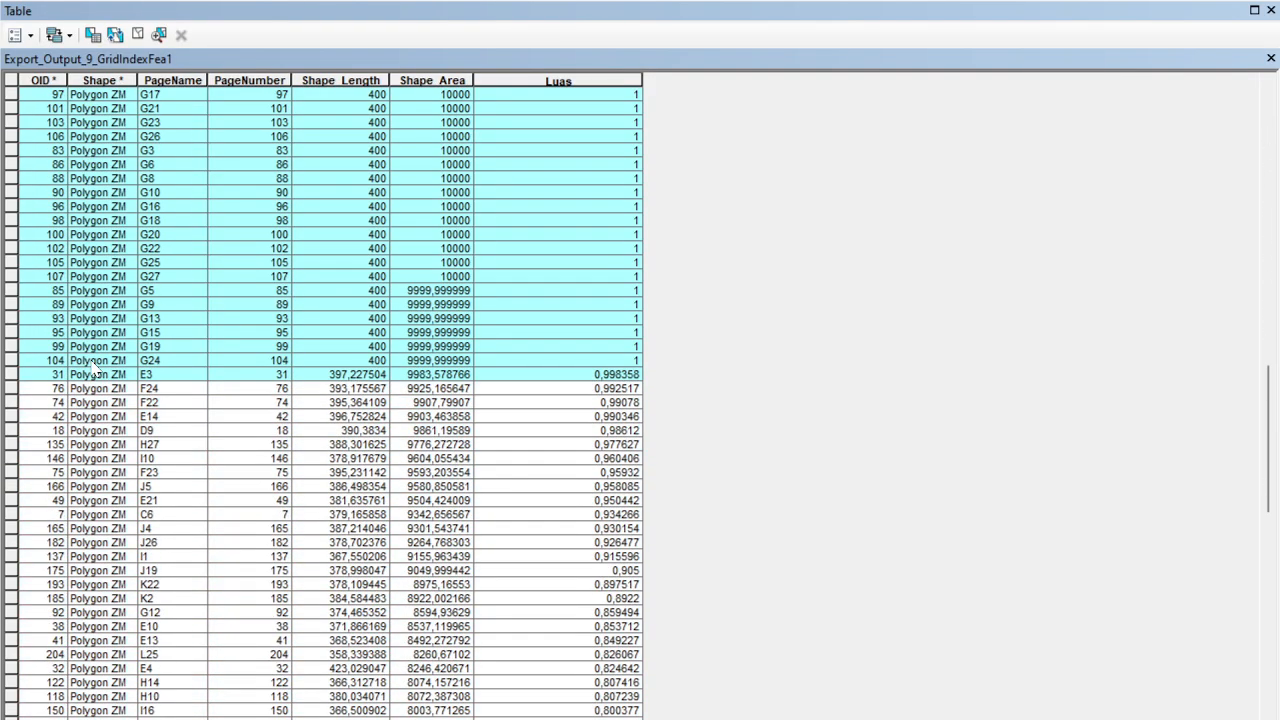
scroll(92, 368, "up", 9)
scroll(92, 368, "down", 2)
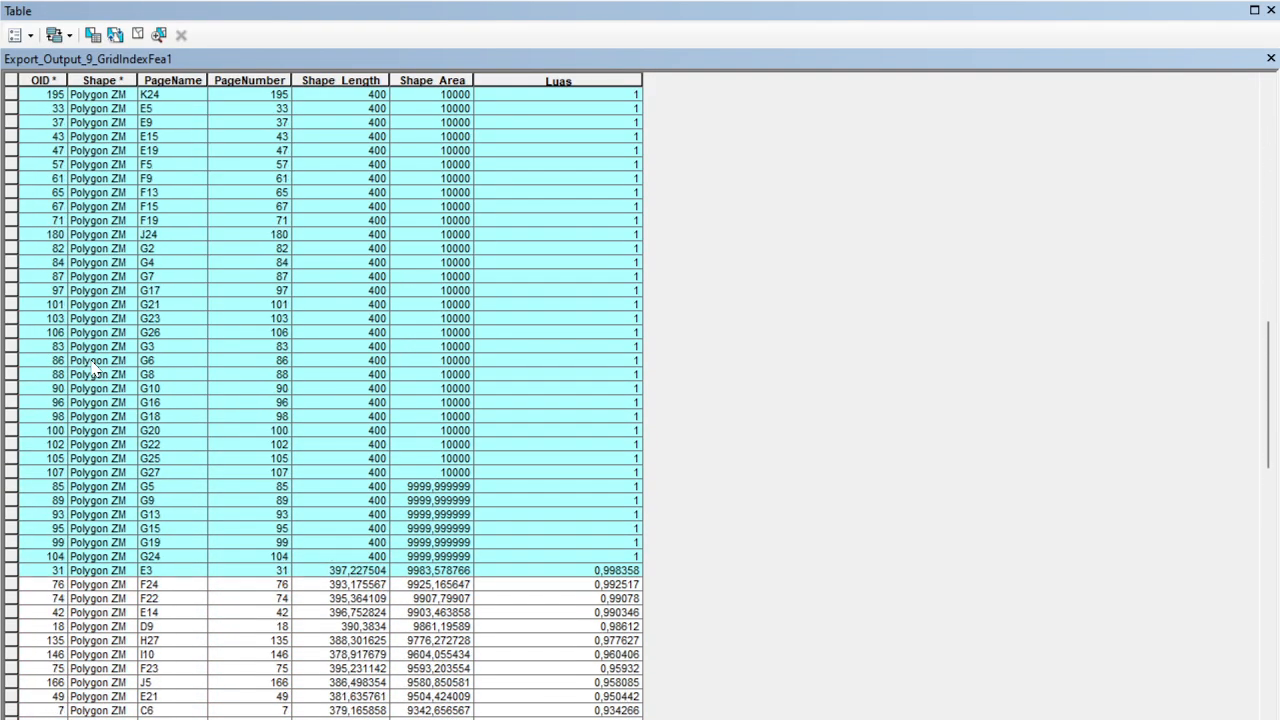
scroll(92, 368, "up", 20)
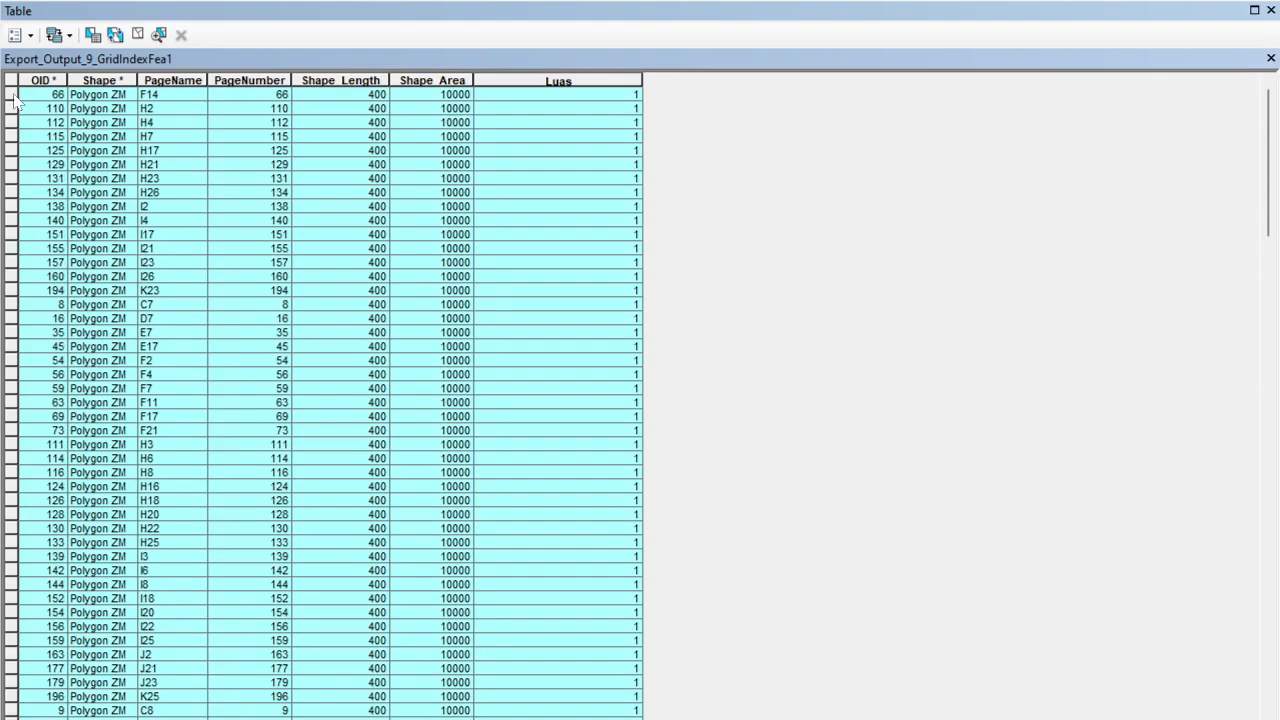
Step: Try to select the plots from record F14 down to E13 in the sorted table
left_click_drag(8, 95, 78, 657)
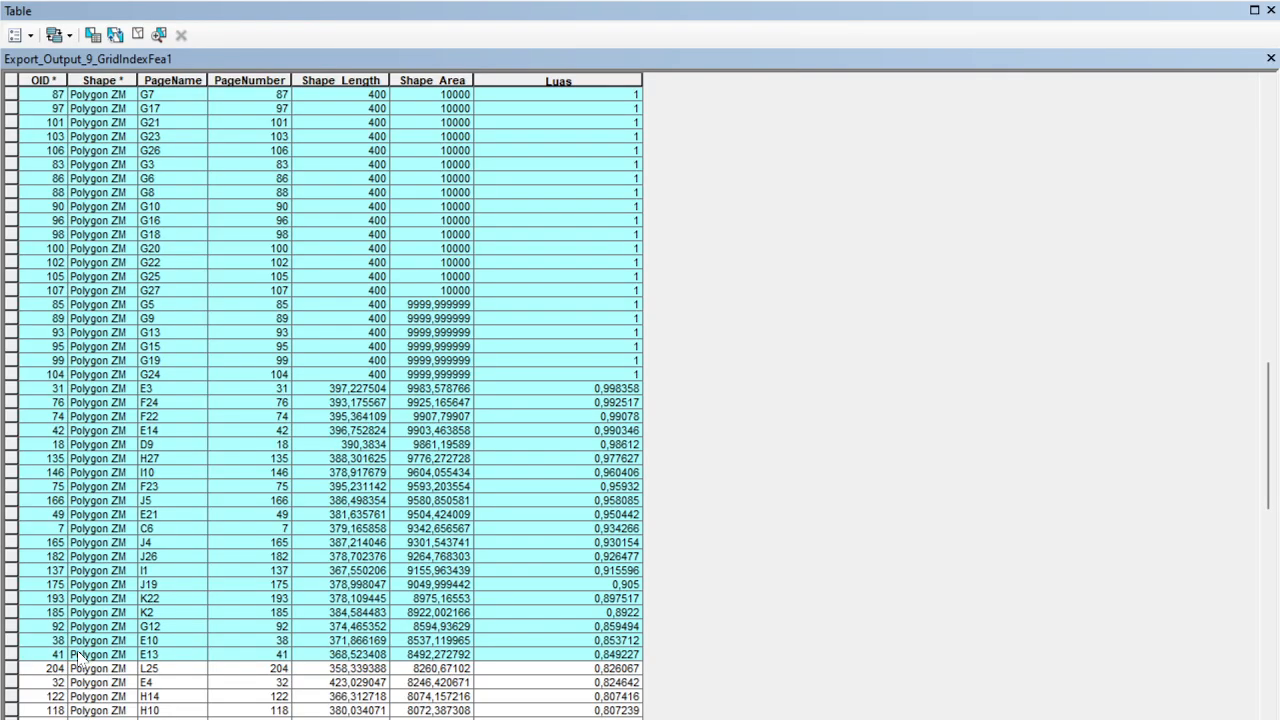
left_click(13, 660)
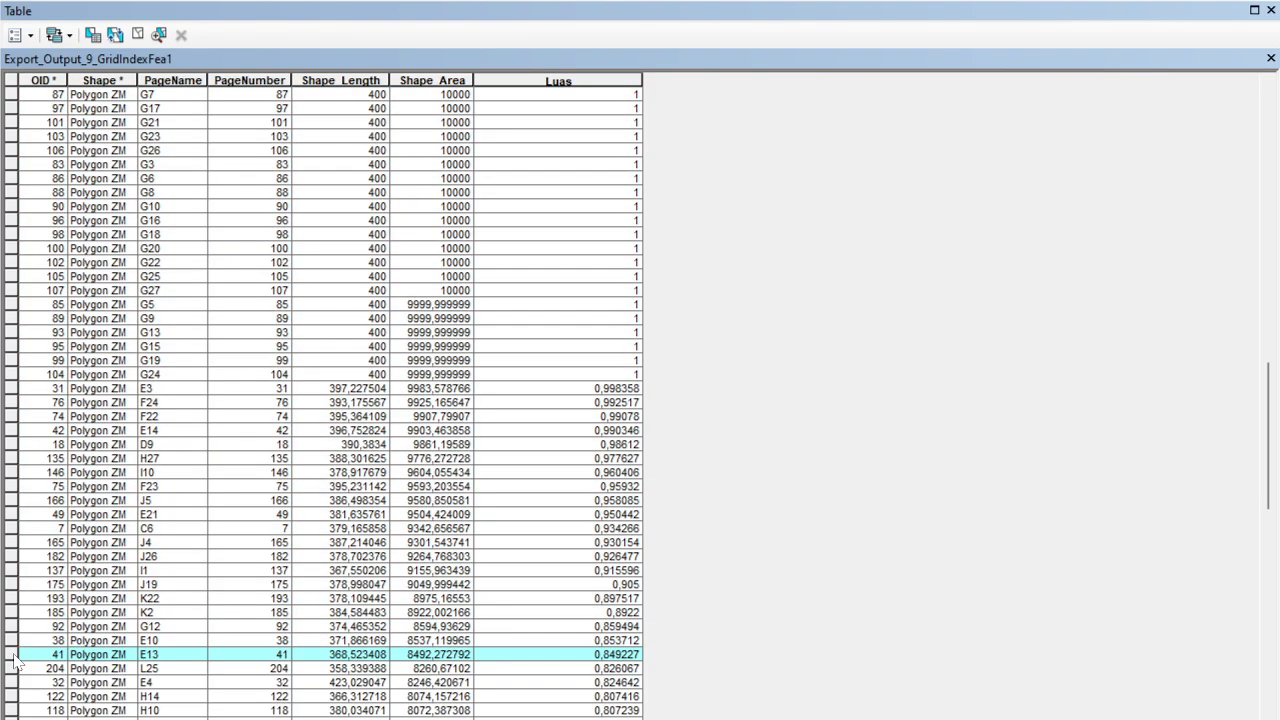
scroll(47, 240, "up", 20)
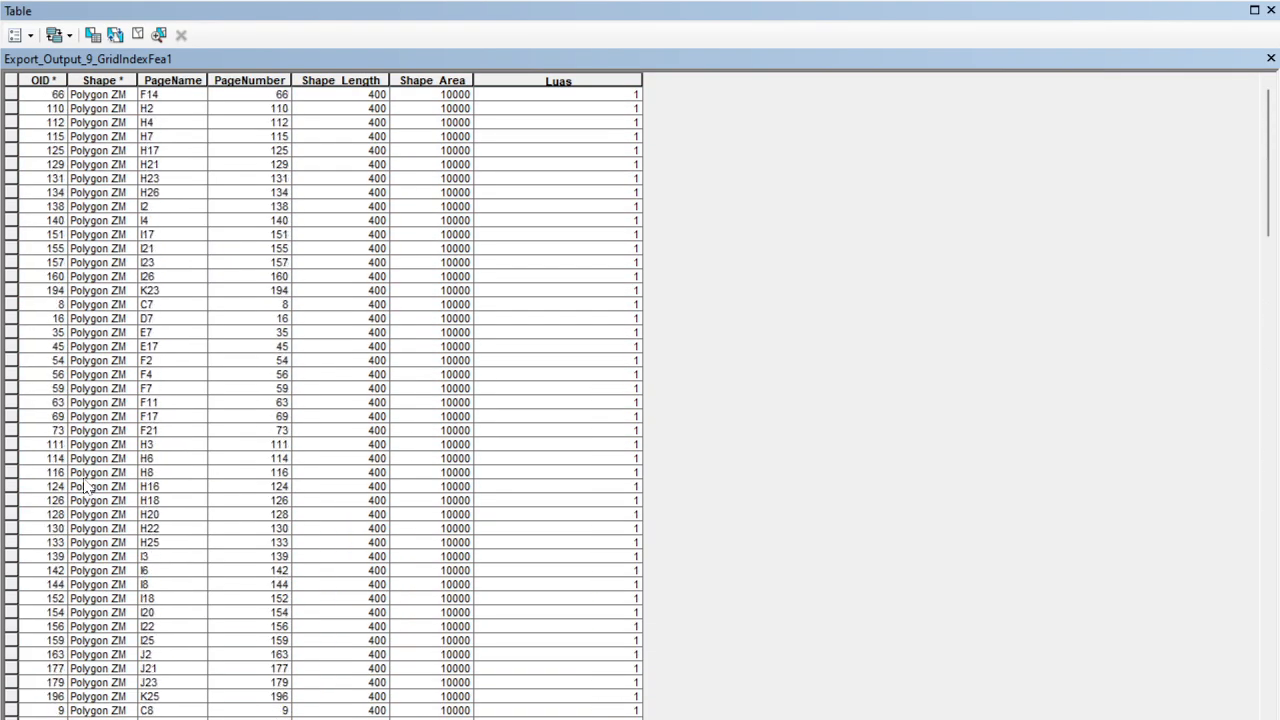
Step: Try to select the plots from record F14 down to I14, and clear that selection
left_click_drag(13, 94, 78, 690)
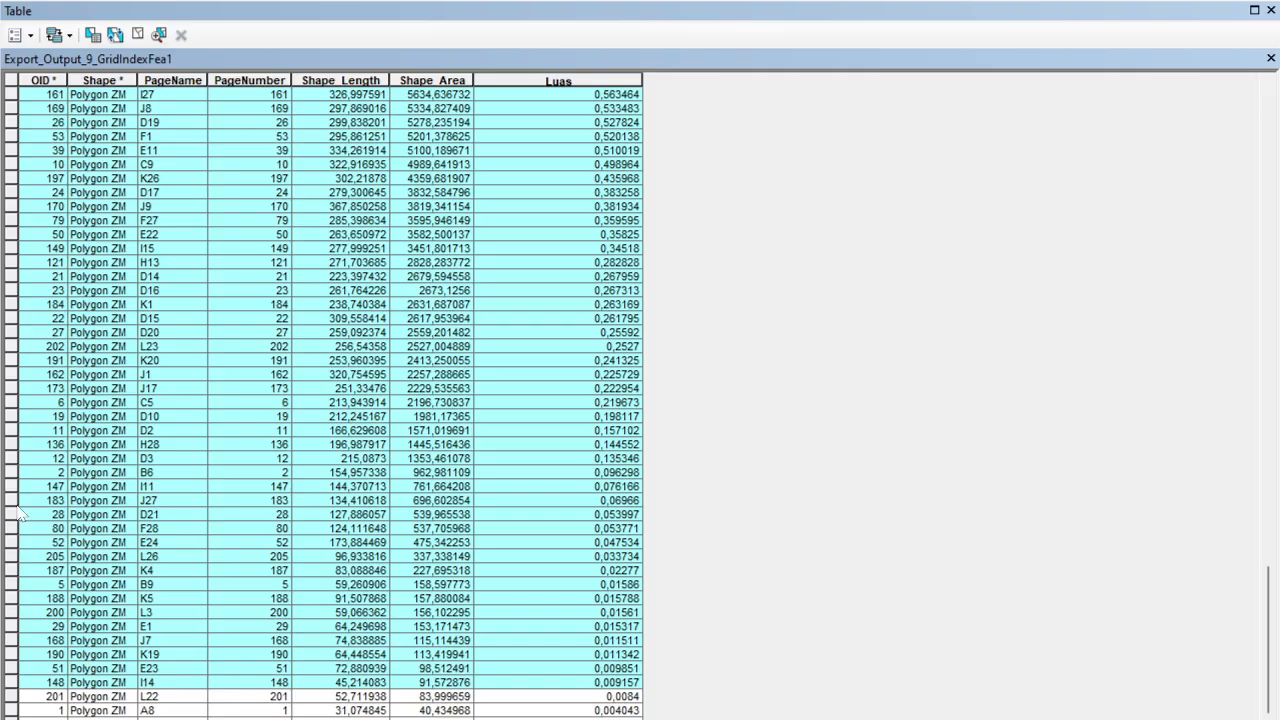
scroll(29, 398, "up", 1)
scroll(29, 398, "up", 5)
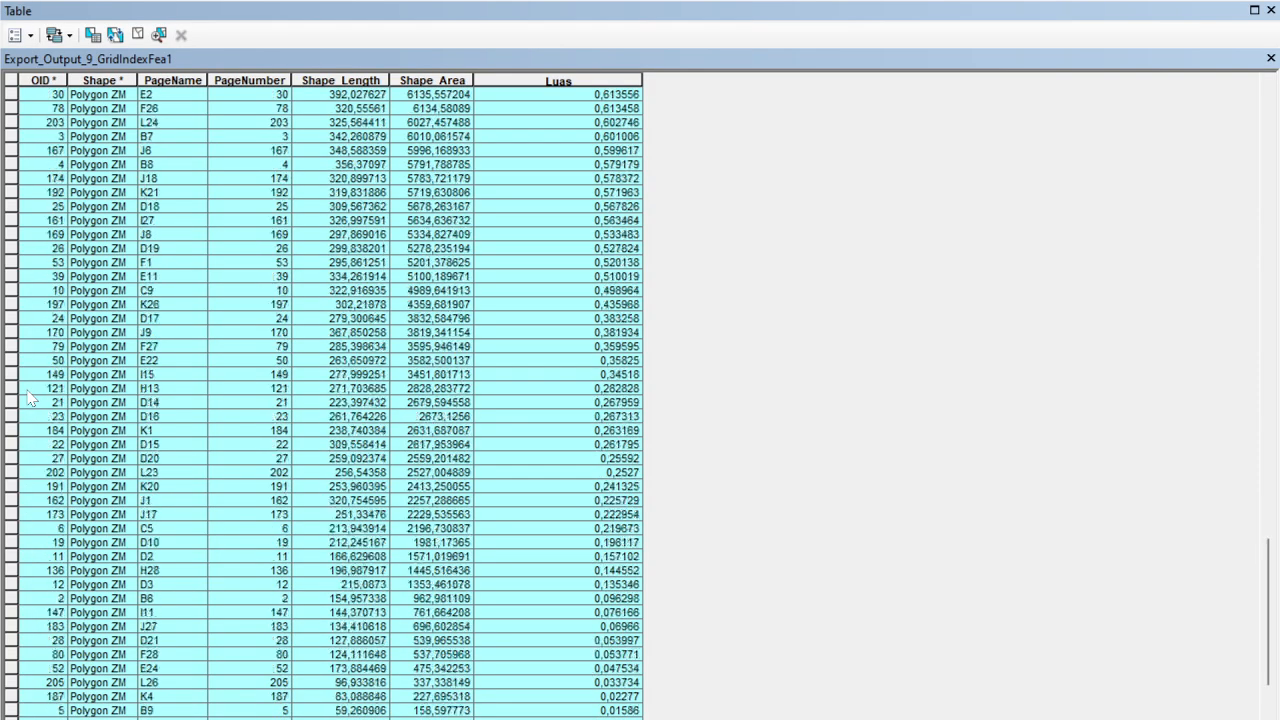
scroll(29, 398, "up", 1)
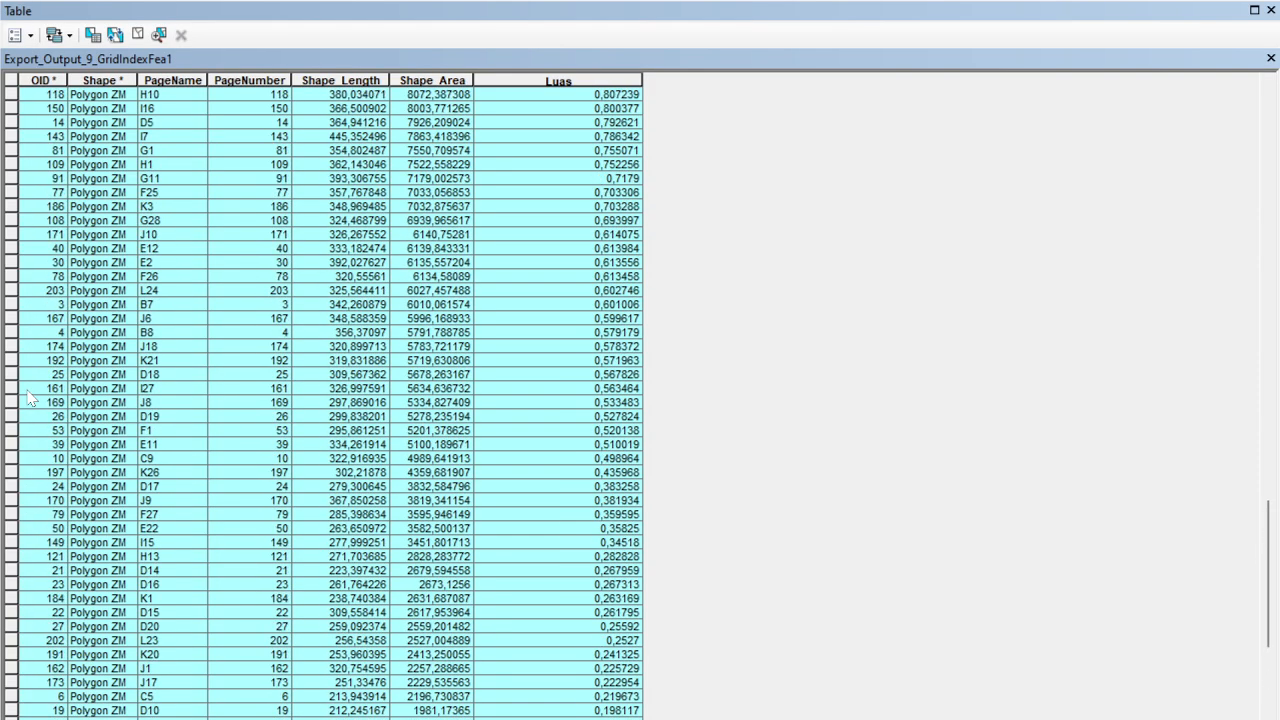
scroll(29, 398, "up", 1)
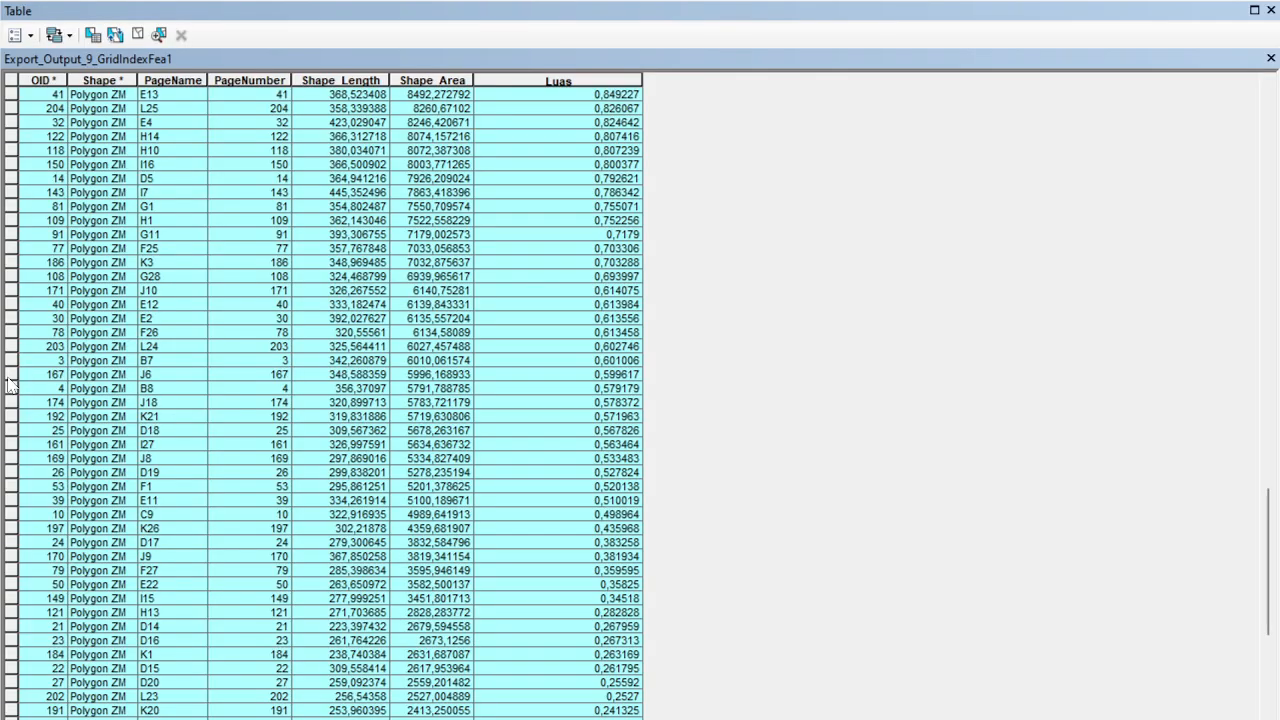
left_click_drag(8, 378, 2, 8)
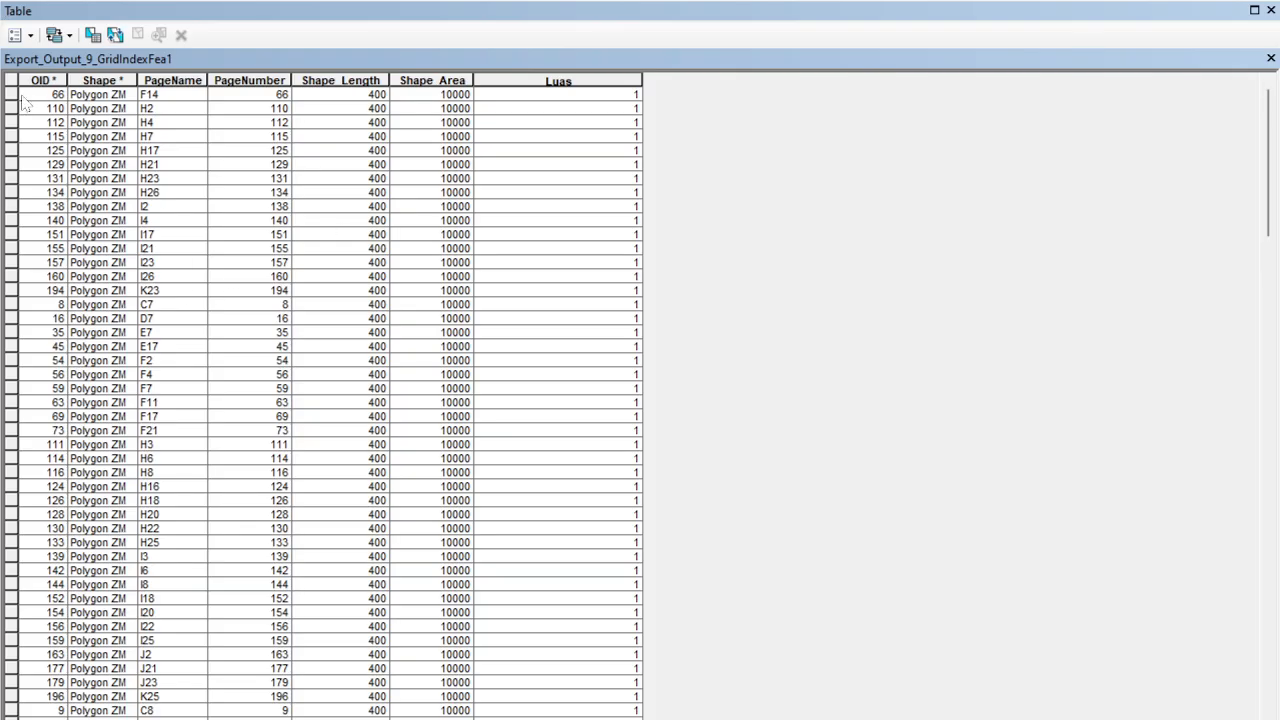
Step: Try to select the plots from record F14 down to J6, and clear the selection
left_click_drag(10, 94, 6, 181)
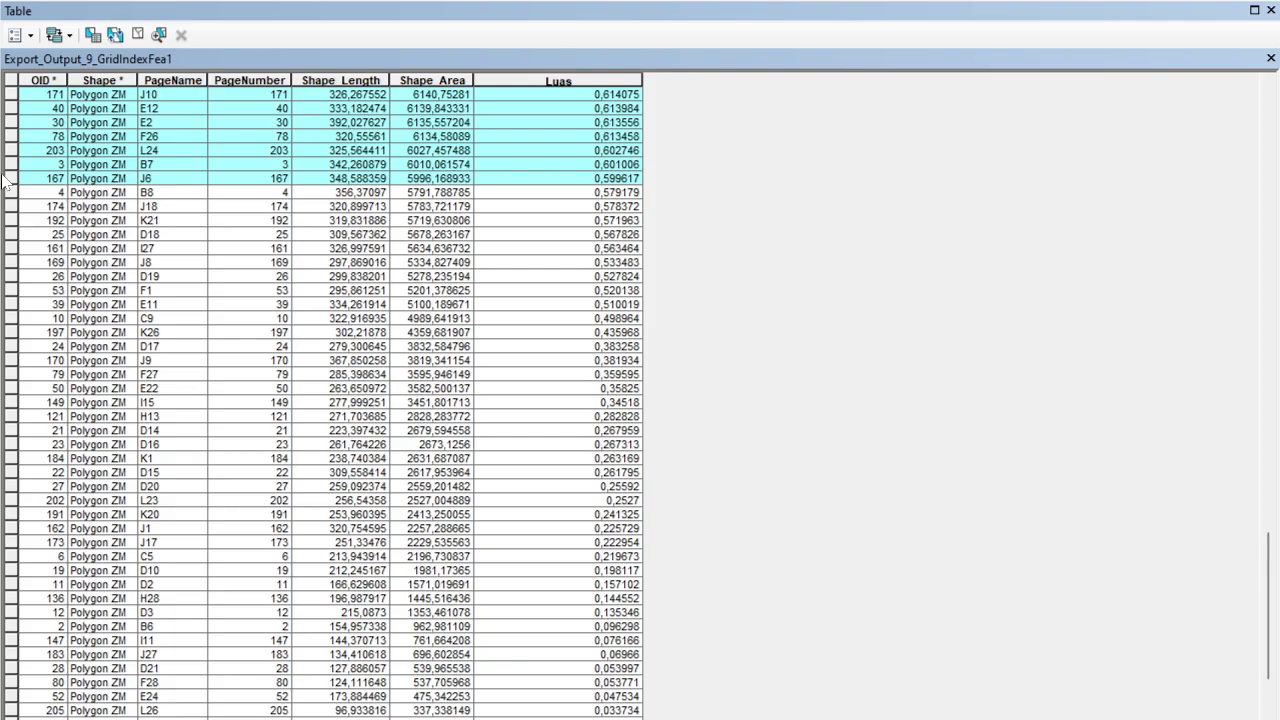
left_click(11, 235)
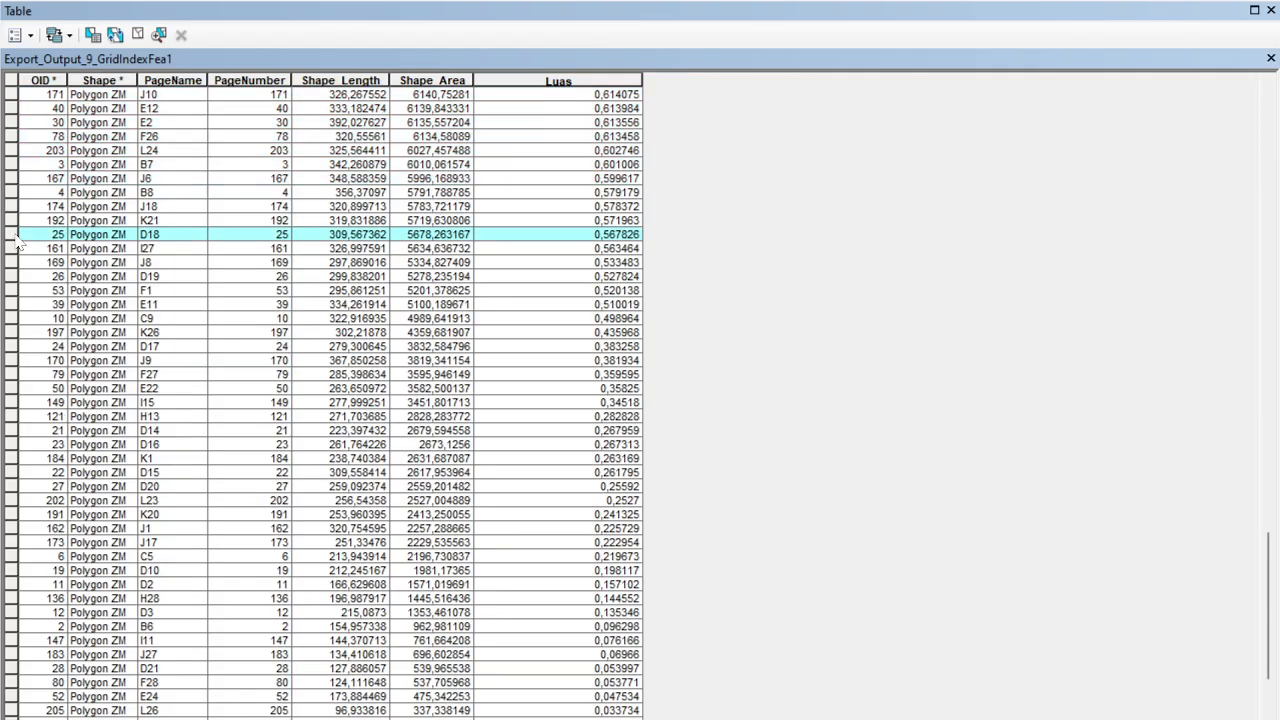
left_click_drag(17, 240, 3, 8)
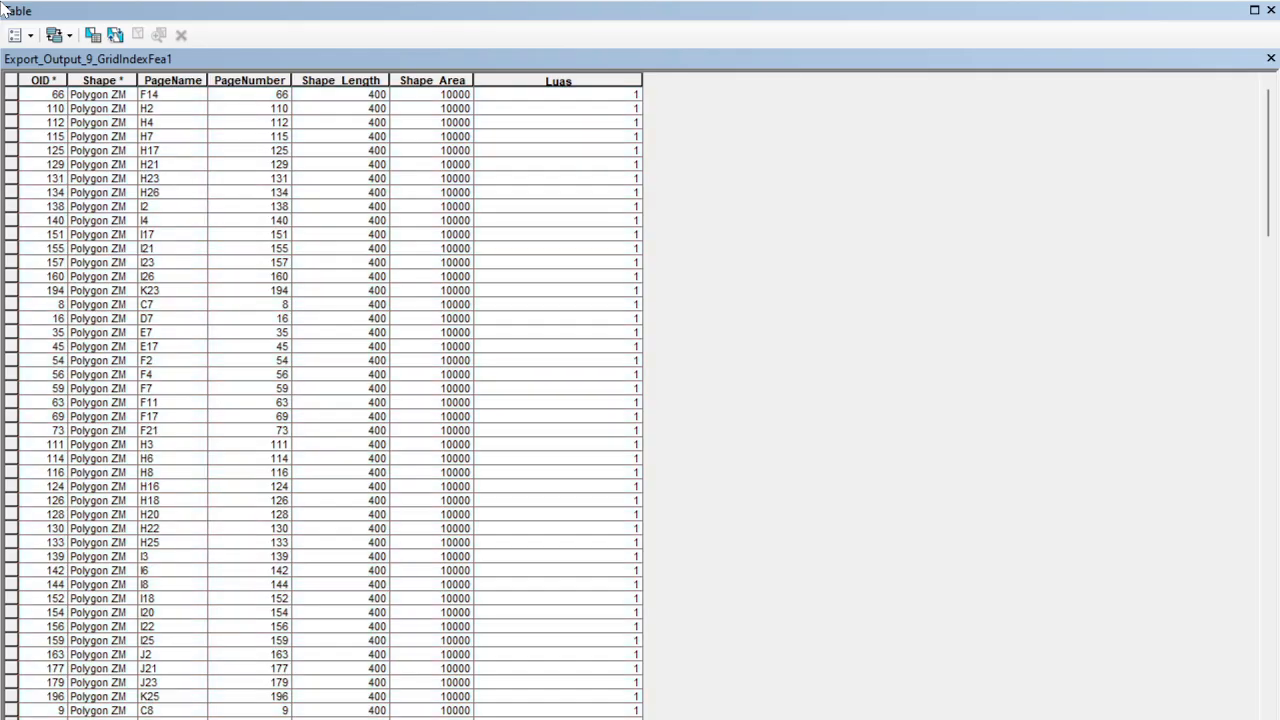
Step: Select the plots from record F14 down to D18 in the sorted table, and close the attribute table
left_click_drag(12, 94, 36, 380)
left_click_drag(48, 719, 36, 136)
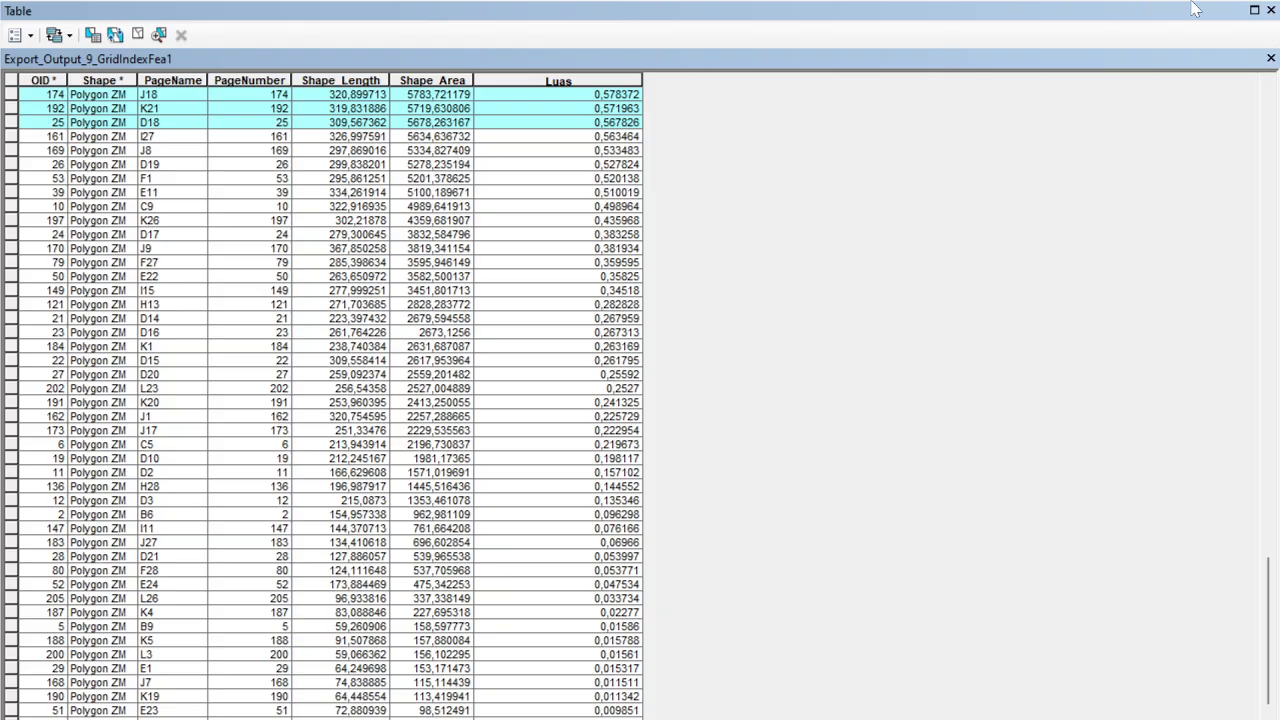
left_click(1270, 11)
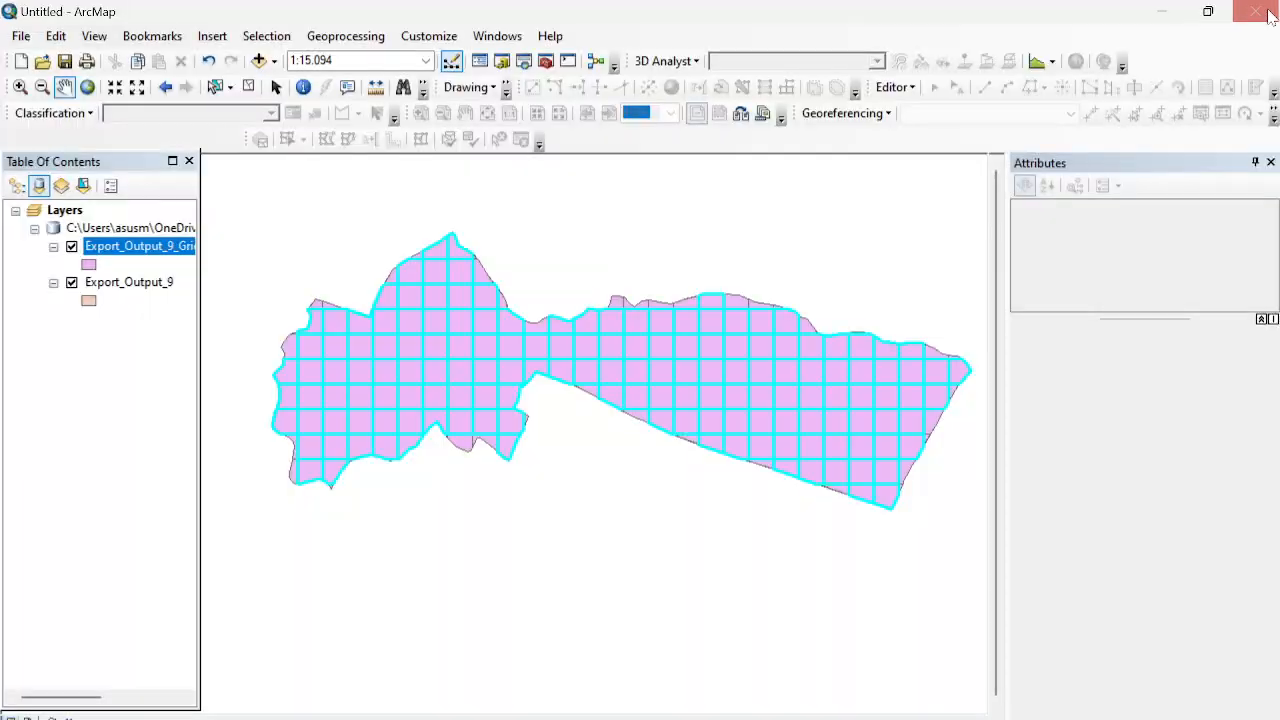
Step: Start an edit session and open the attribute table of the clipped grid layer at the records below the selected plots
left_click(906, 89)
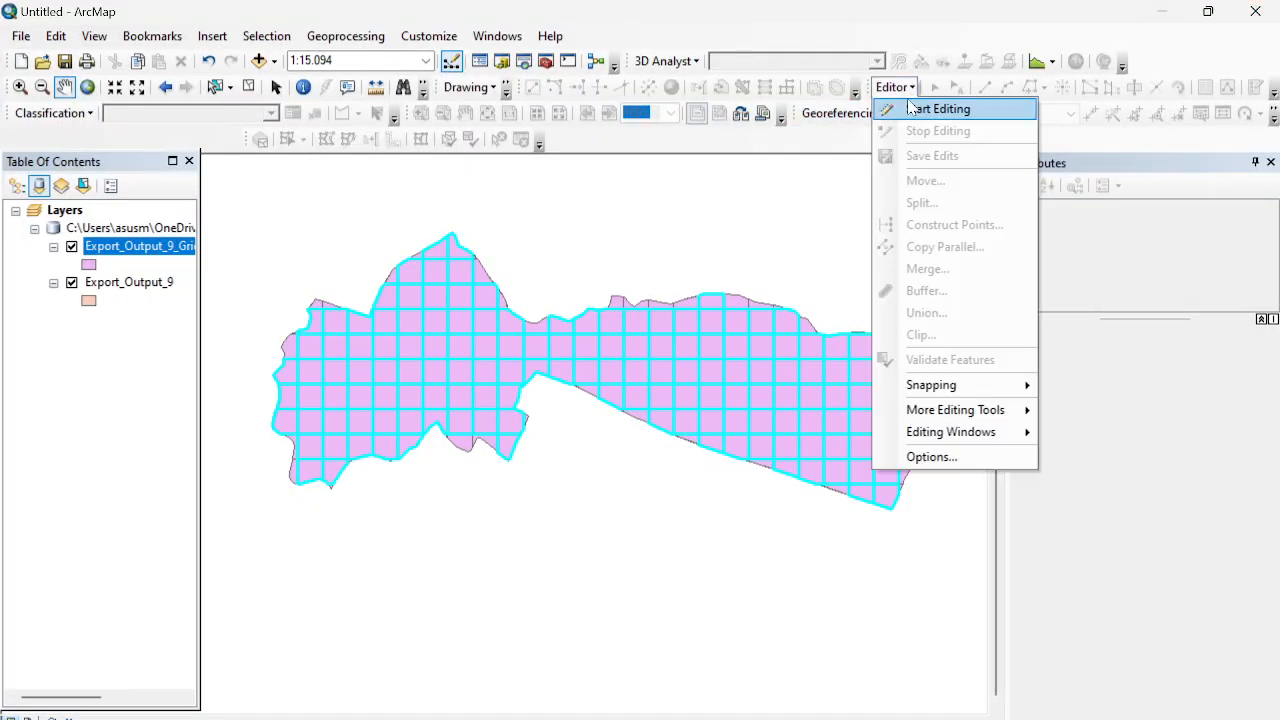
left_click(914, 109)
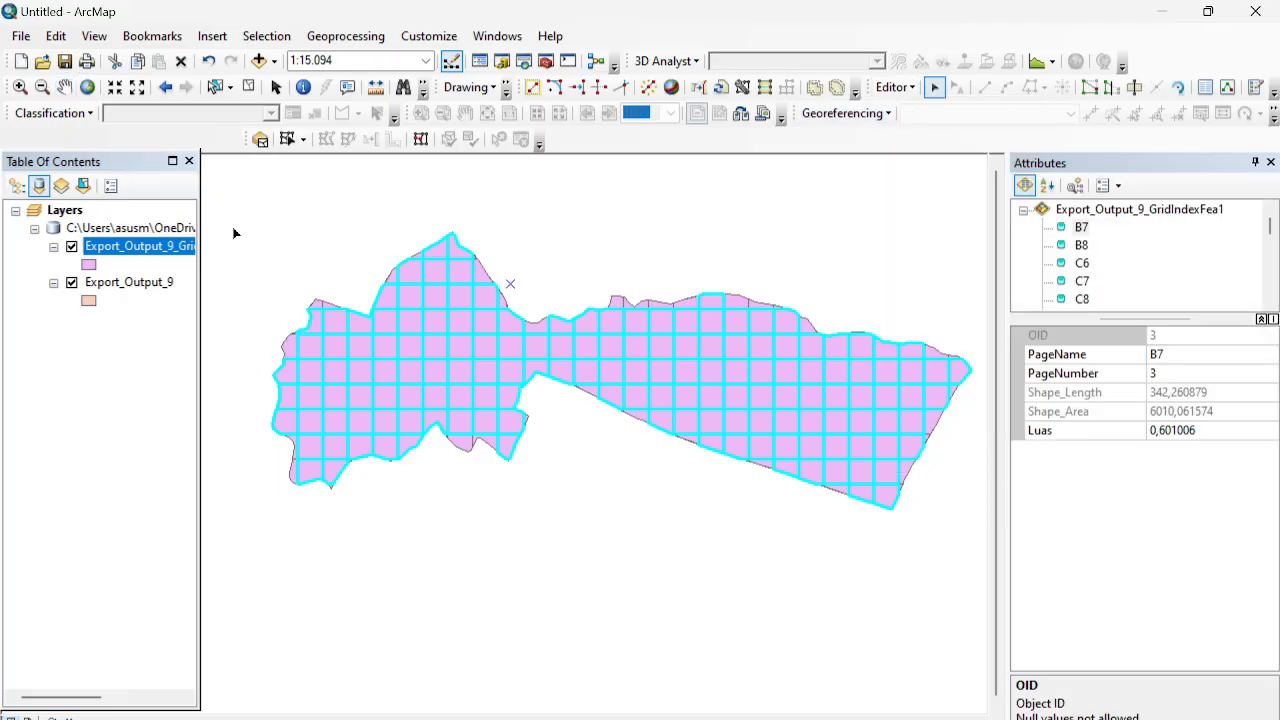
right_click(136, 248)
left_click(262, 304)
scroll(228, 290, "down", 20)
scroll(228, 290, "up", 9)
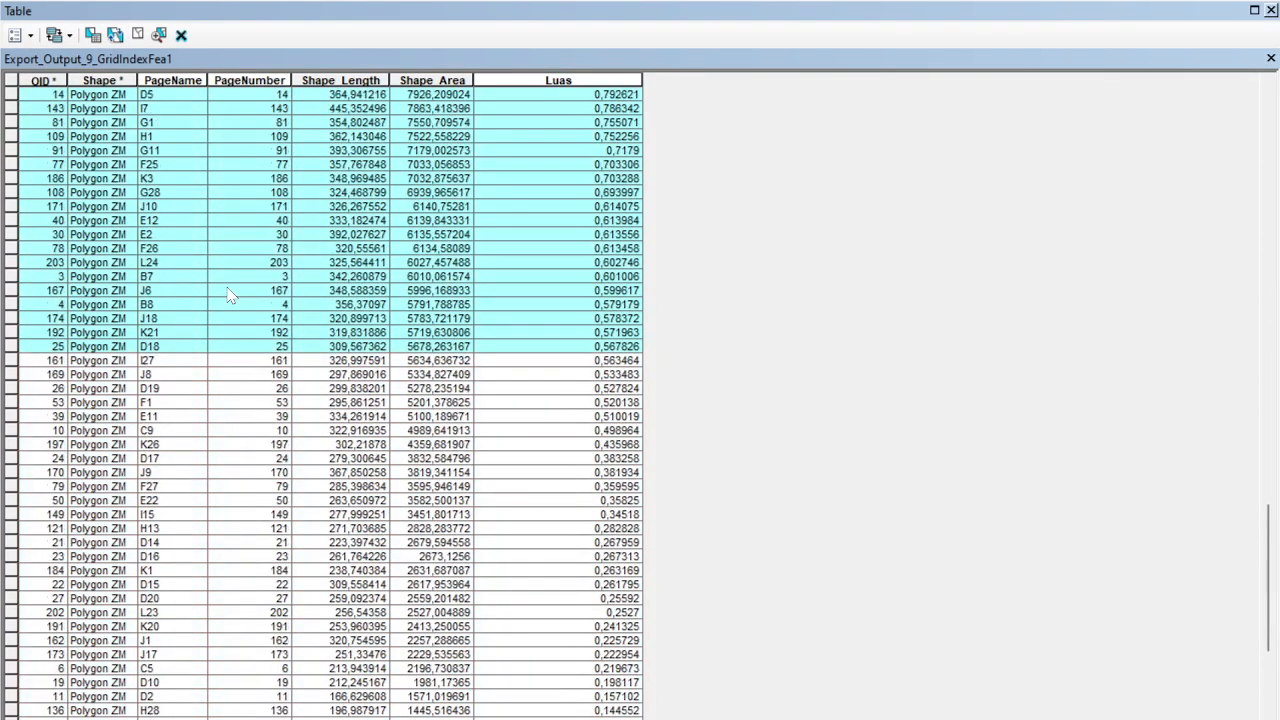
Step: Delete the smaller plots from record I27 down to the end of the sorted table, and close the table
left_click_drag(14, 361, 14, 716)
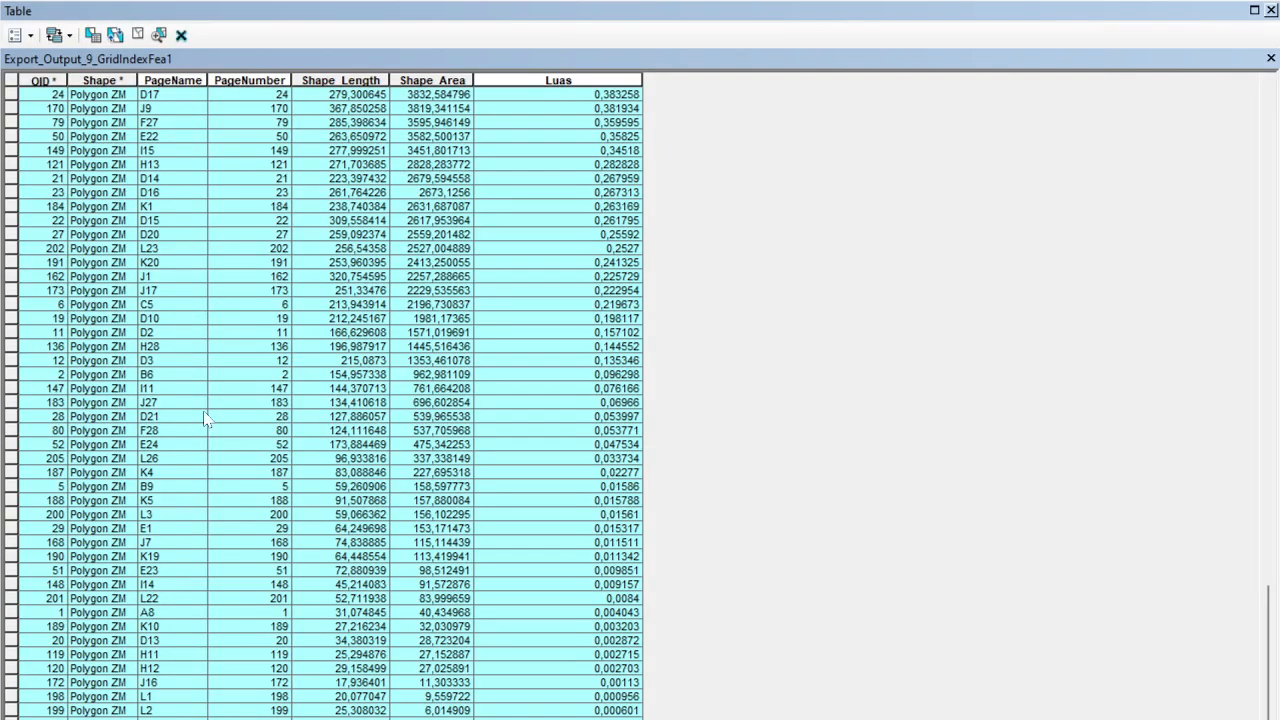
left_click(181, 35)
scroll(175, 358, "down", 10)
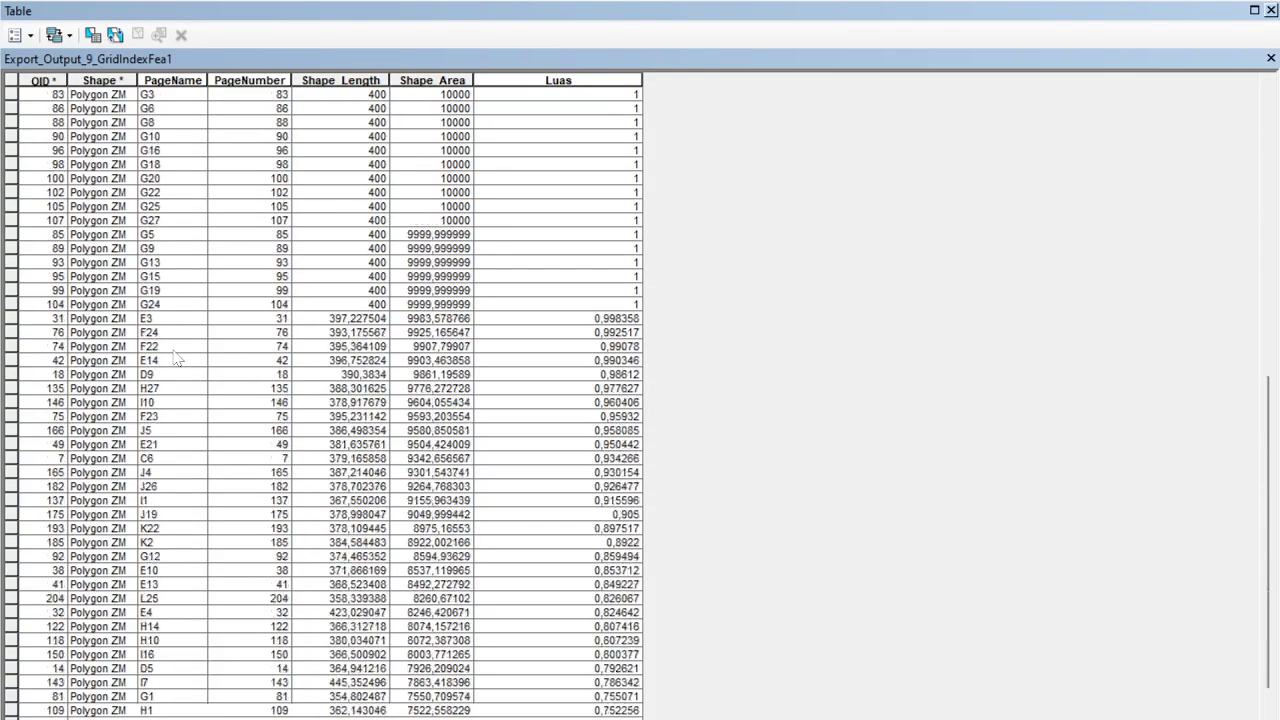
scroll(175, 358, "up", 10)
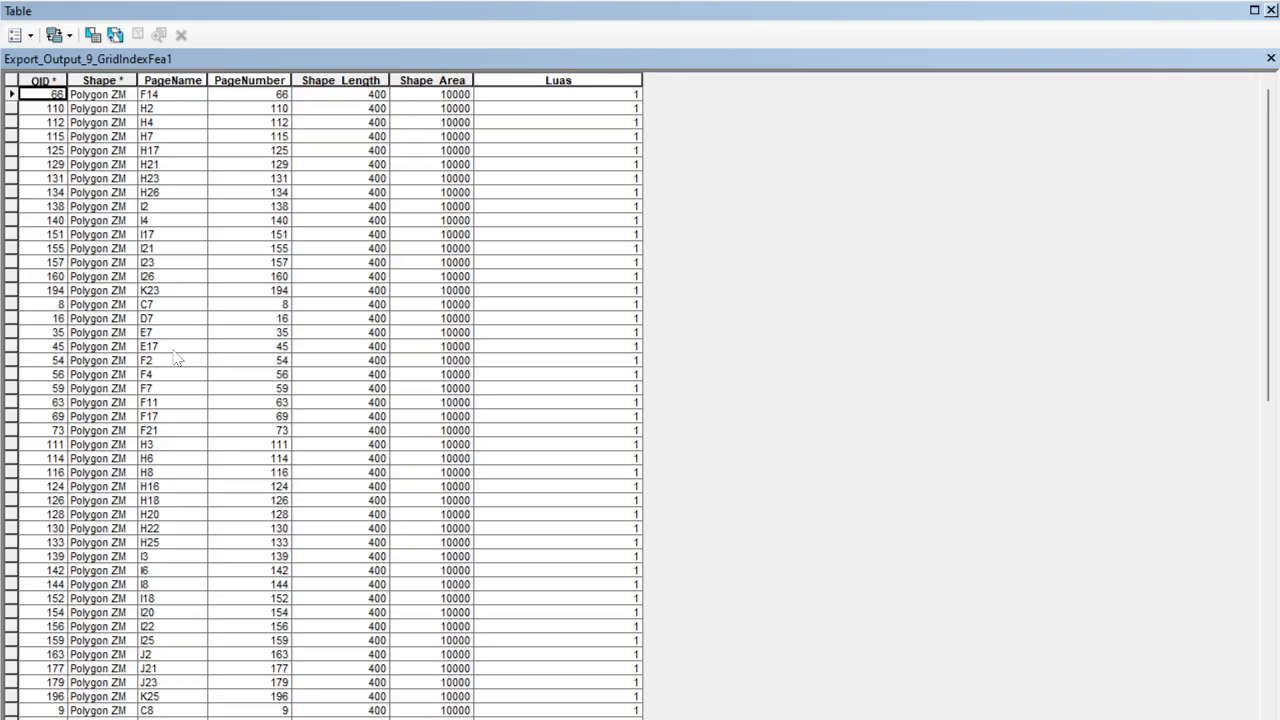
left_click(1270, 10)
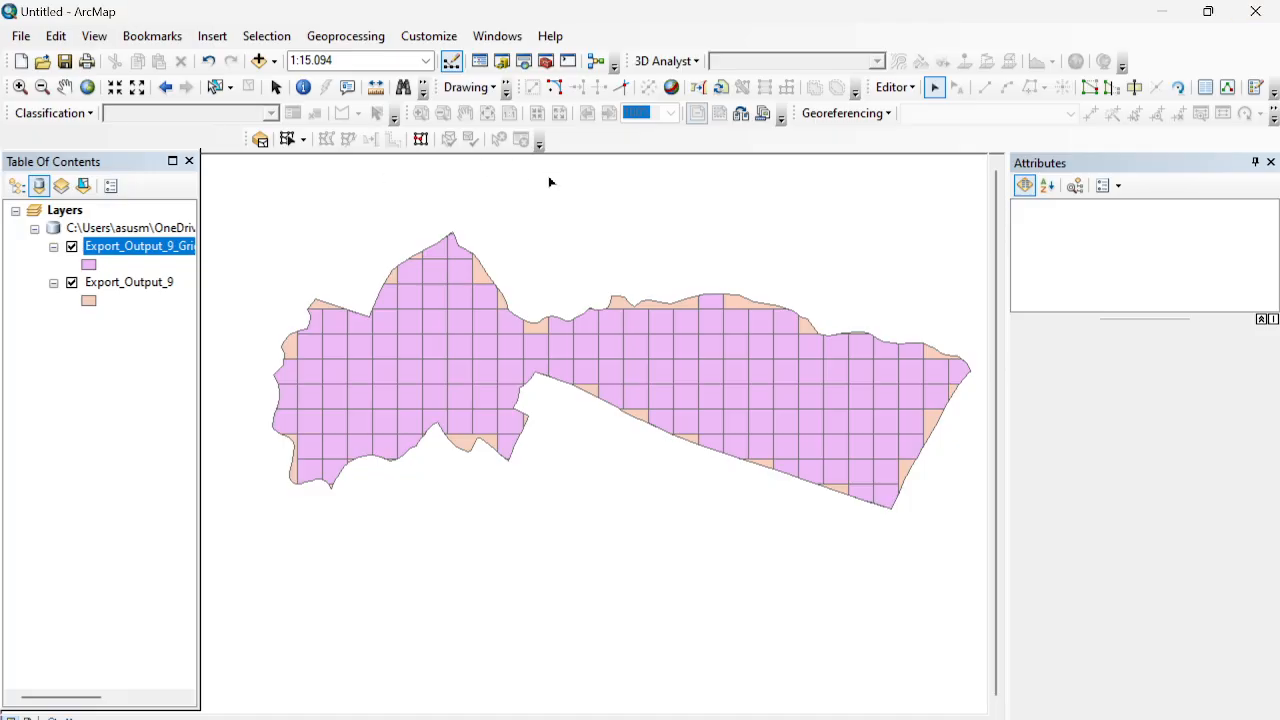
Step: Generate a centre point for each remaining plot by running Feature To Point on Export_Output_9_GridIndexFea1
left_click(546, 61)
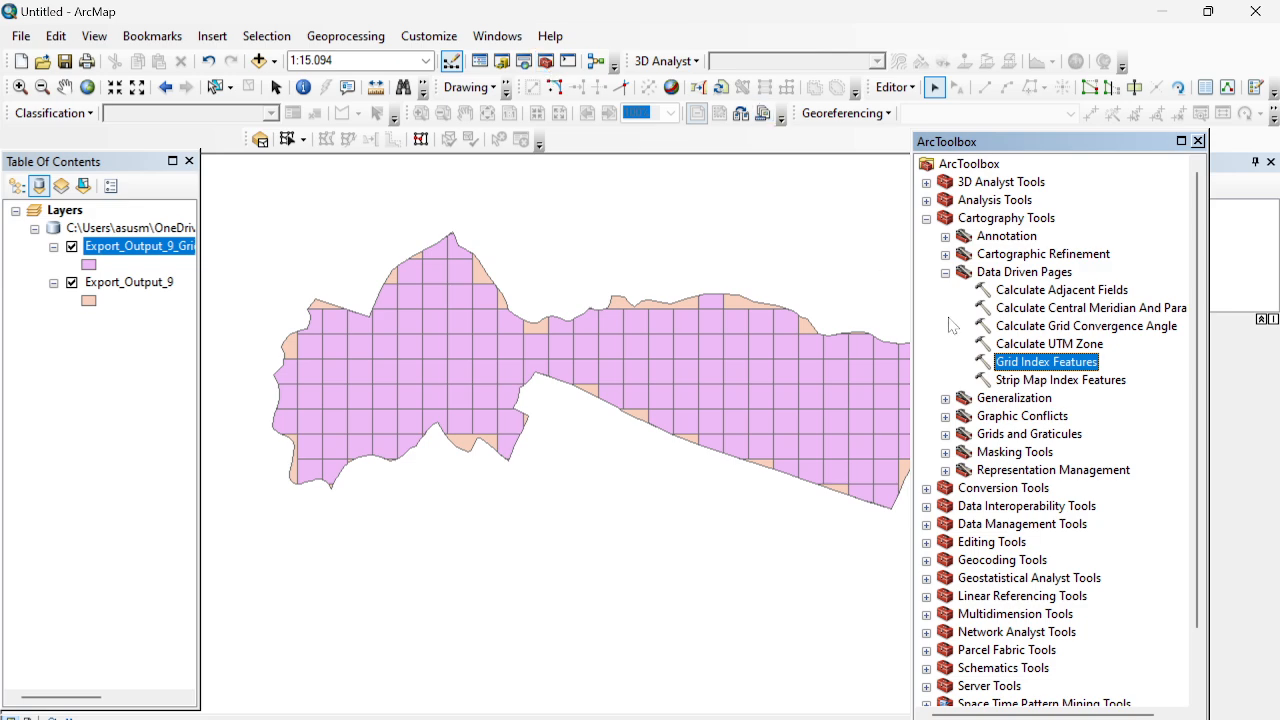
left_click(926, 218)
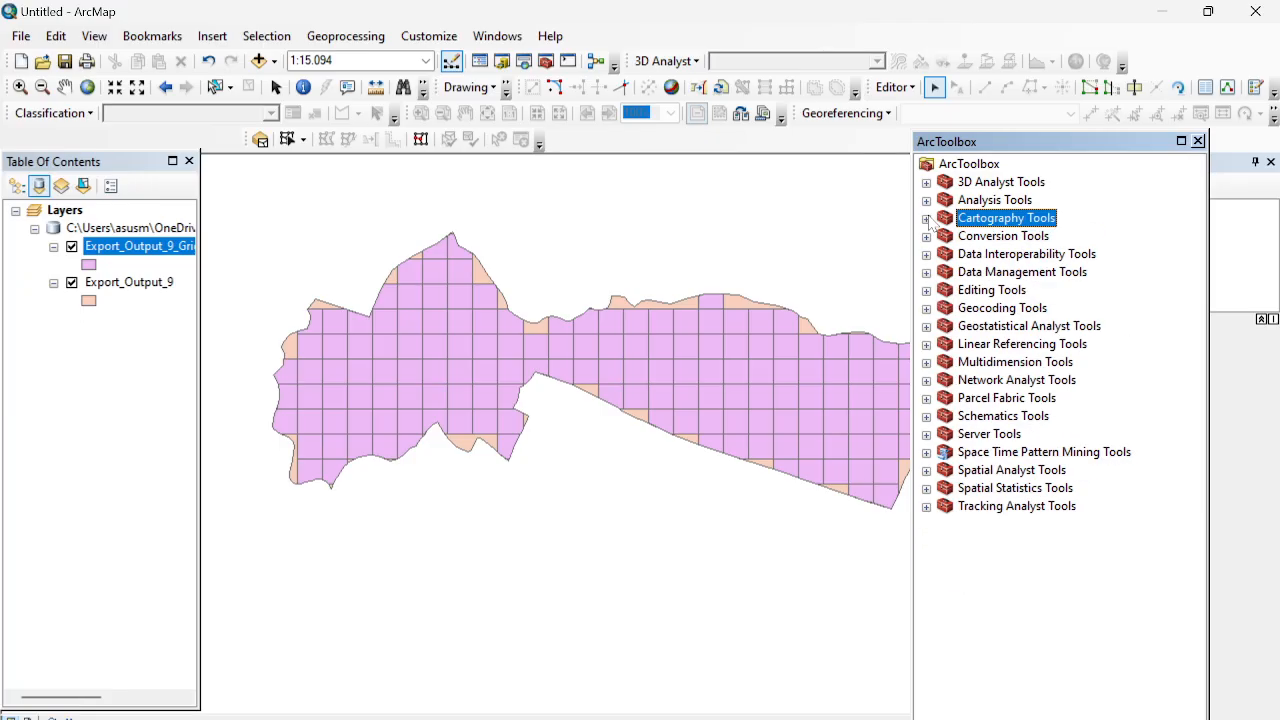
left_click(926, 273)
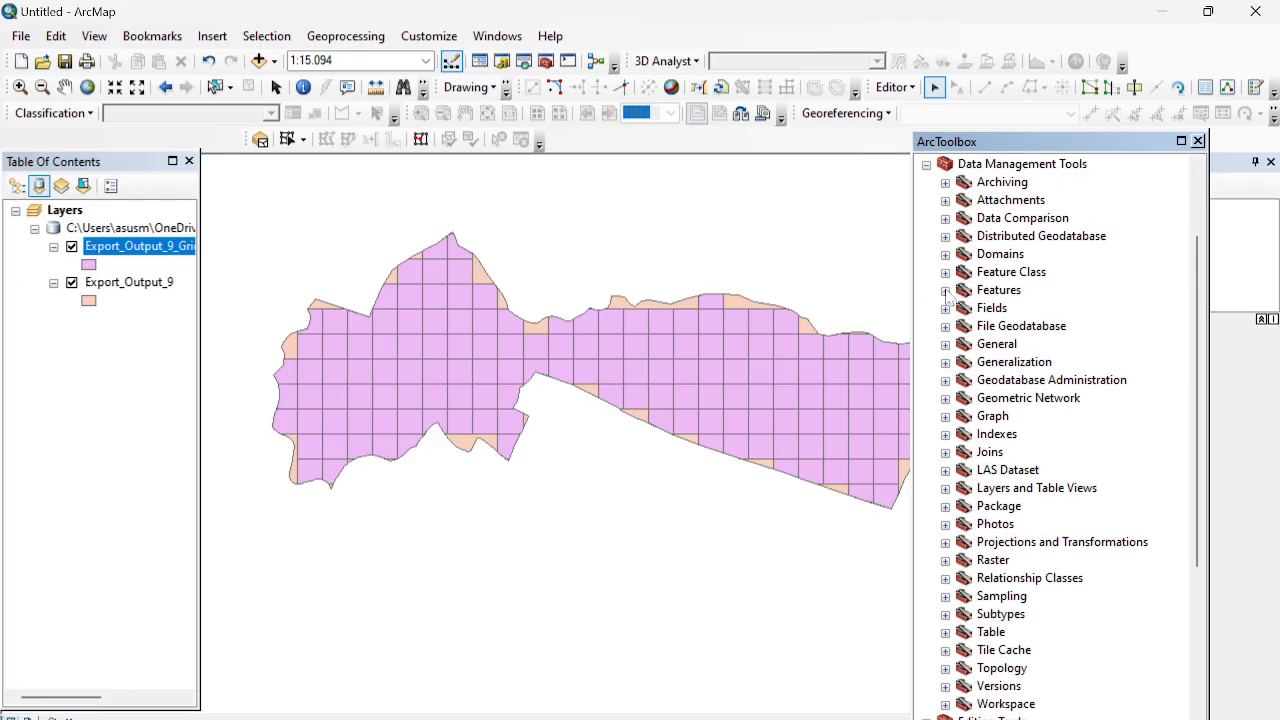
left_click(946, 291)
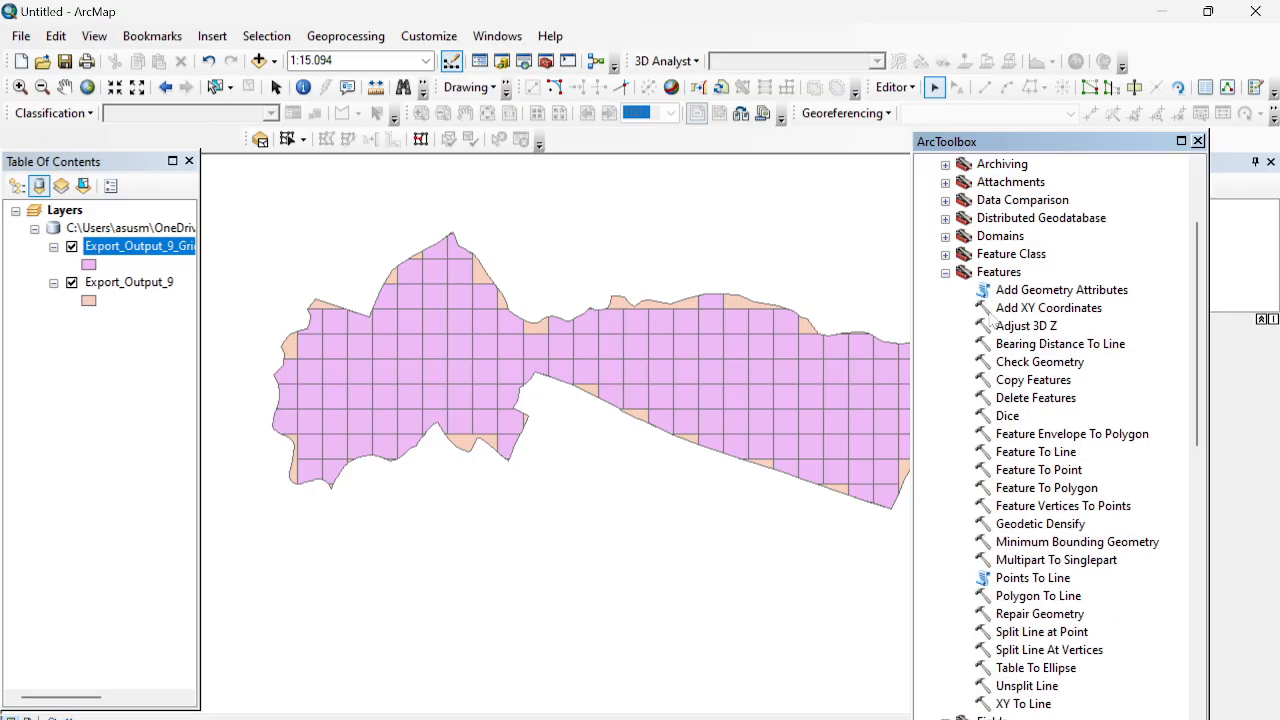
left_click(1006, 479)
double_click(1008, 472)
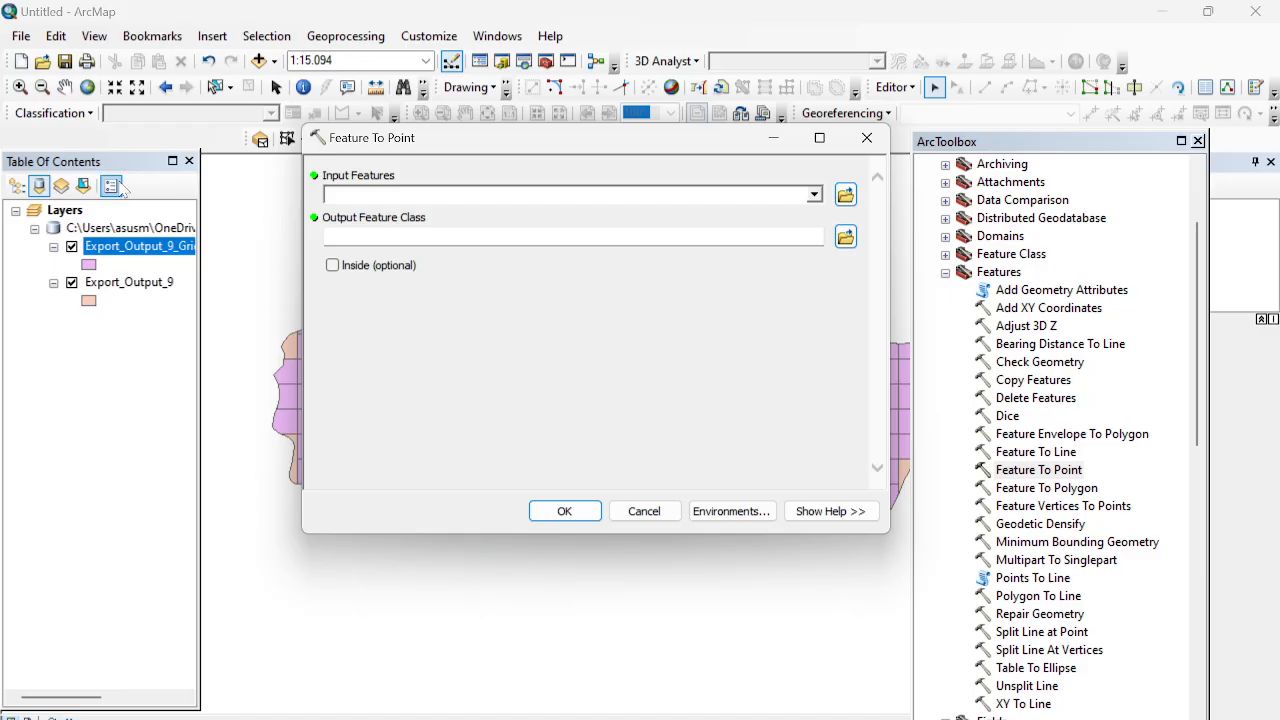
left_click(133, 251)
left_click_drag(133, 252, 383, 195)
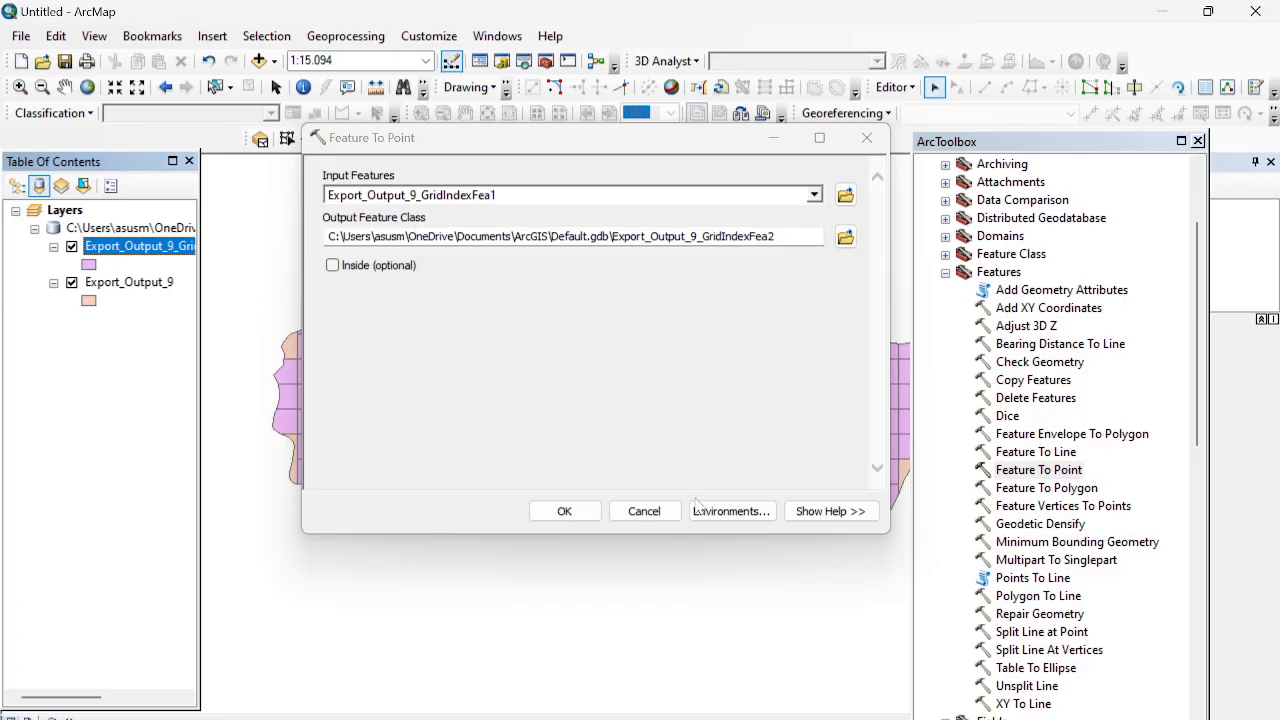
left_click(575, 507)
left_click(565, 511)
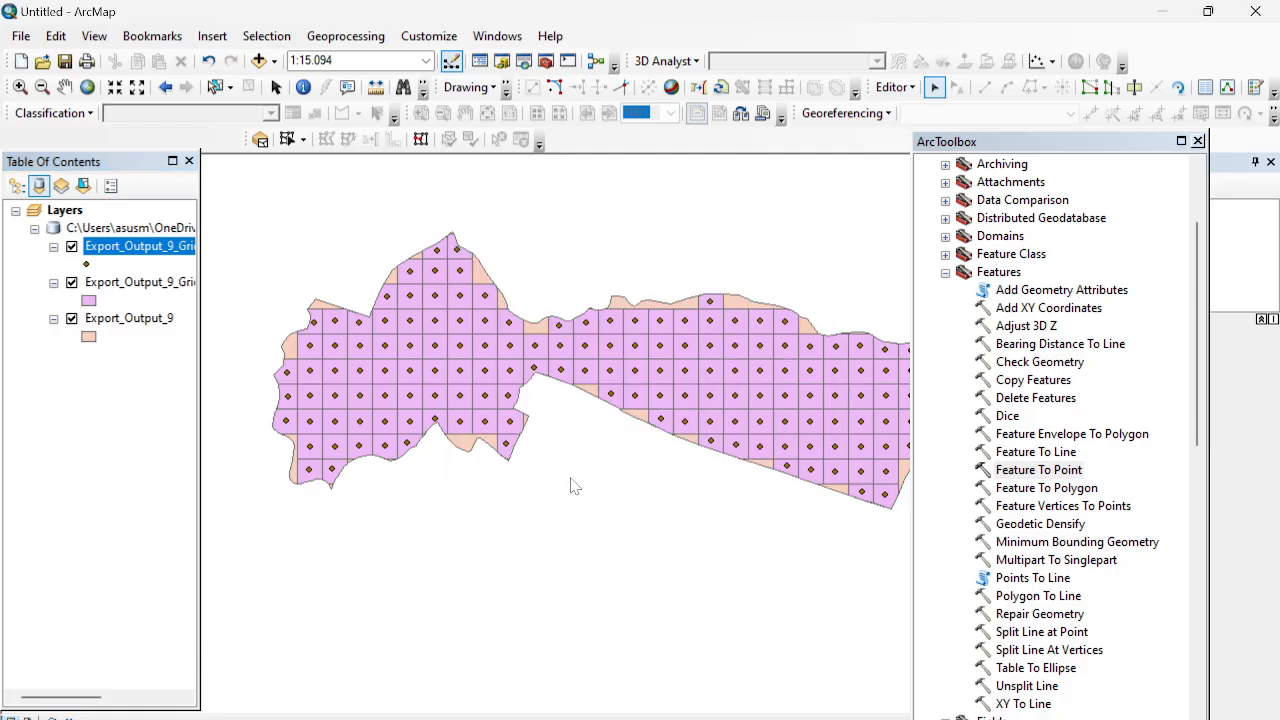
Step: Open the Grid Index Features tool from the Cartography toolbox and go to its polygon size settings
scroll(1000, 256, "up", 3)
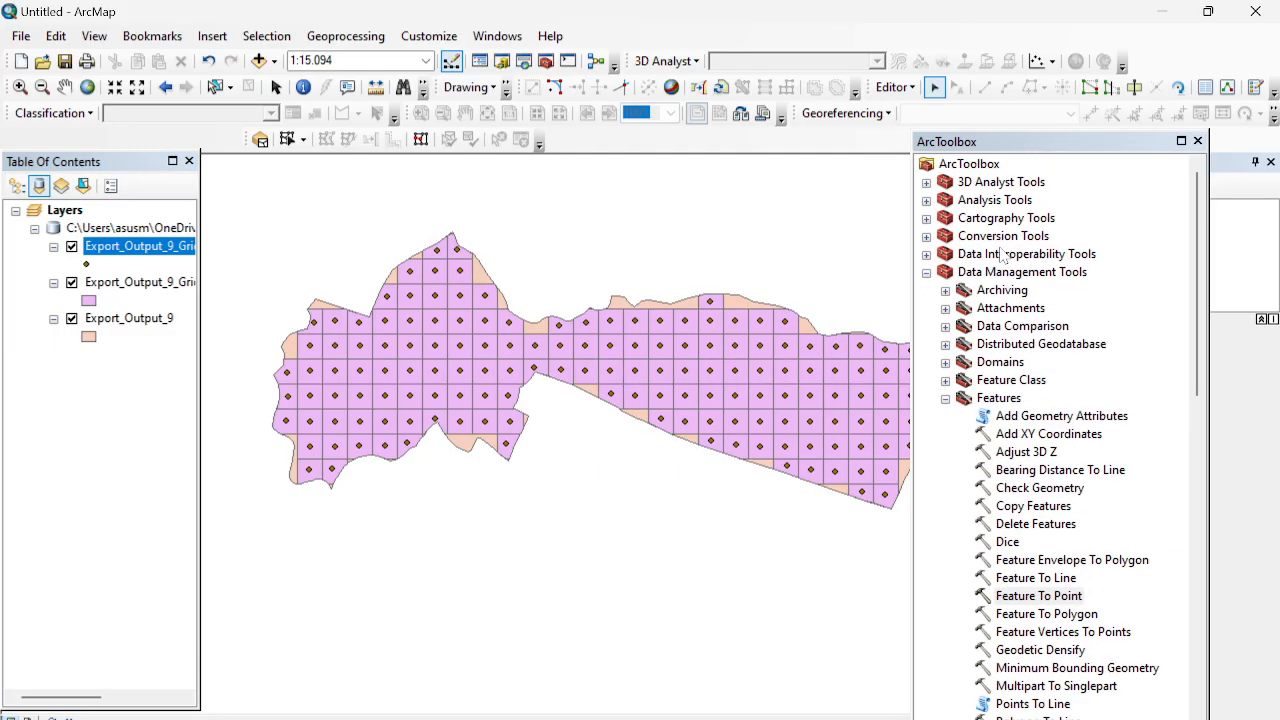
left_click(926, 273)
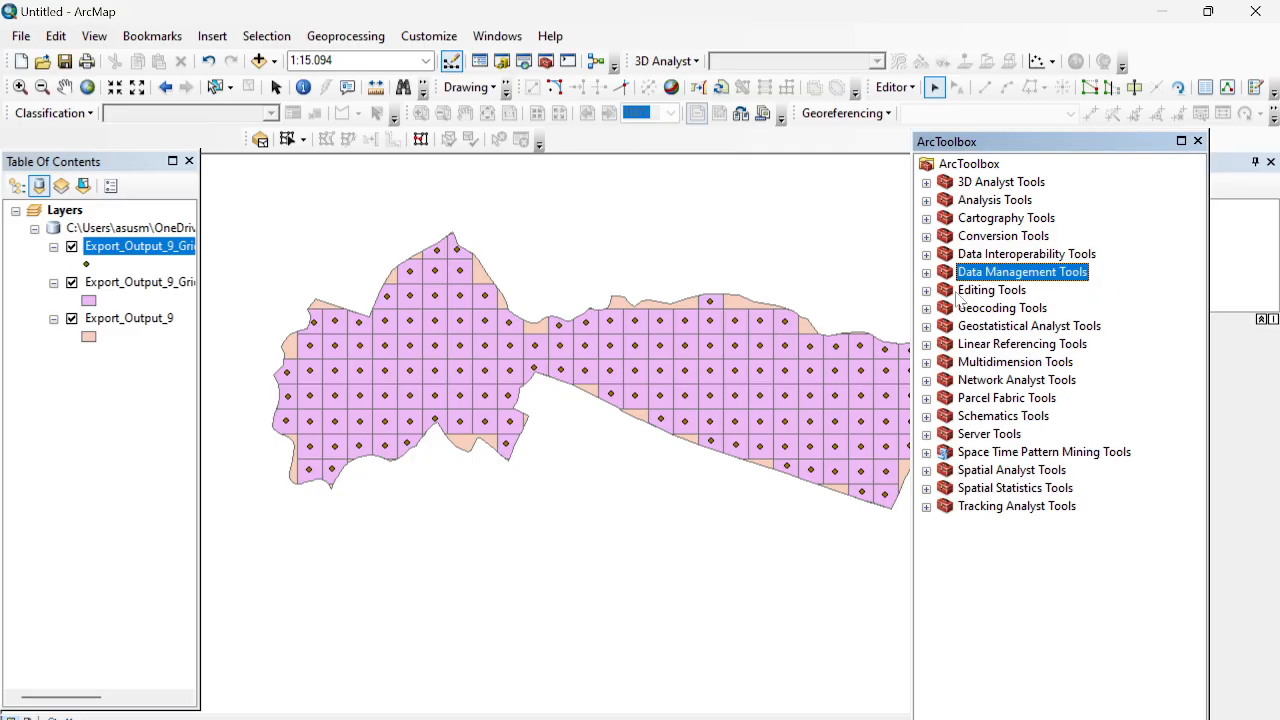
left_click(926, 218)
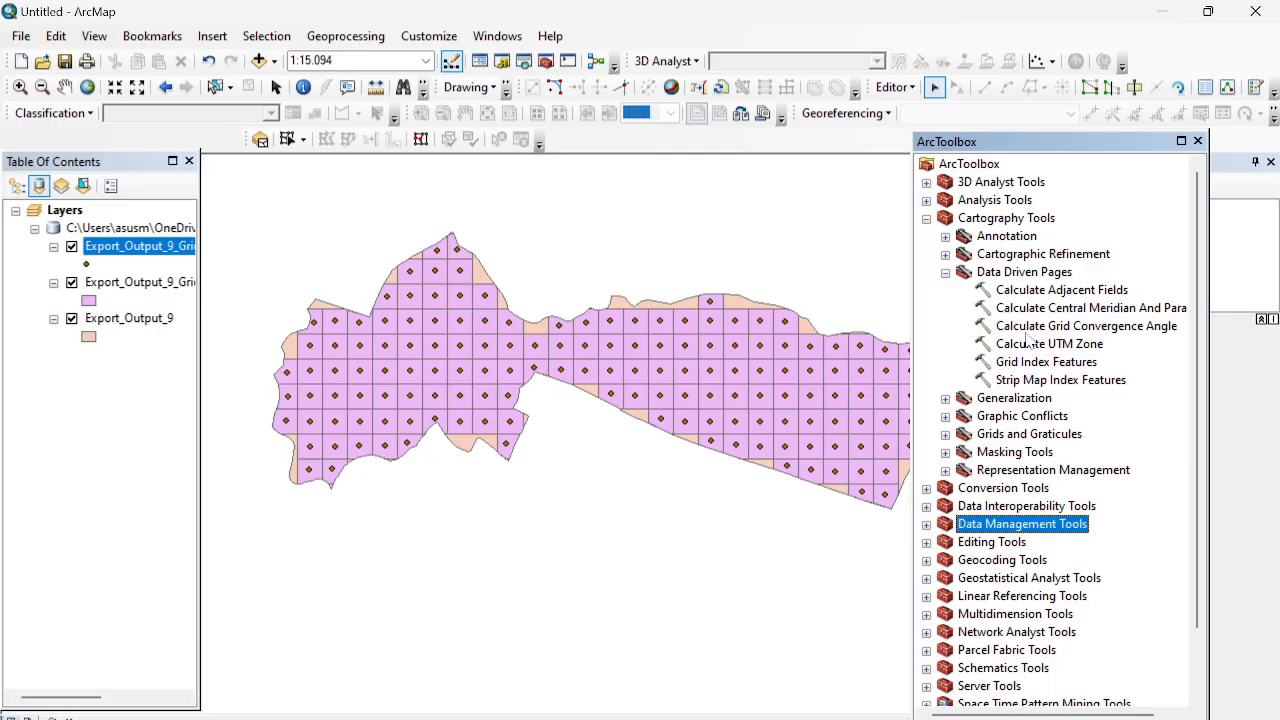
double_click(1024, 364)
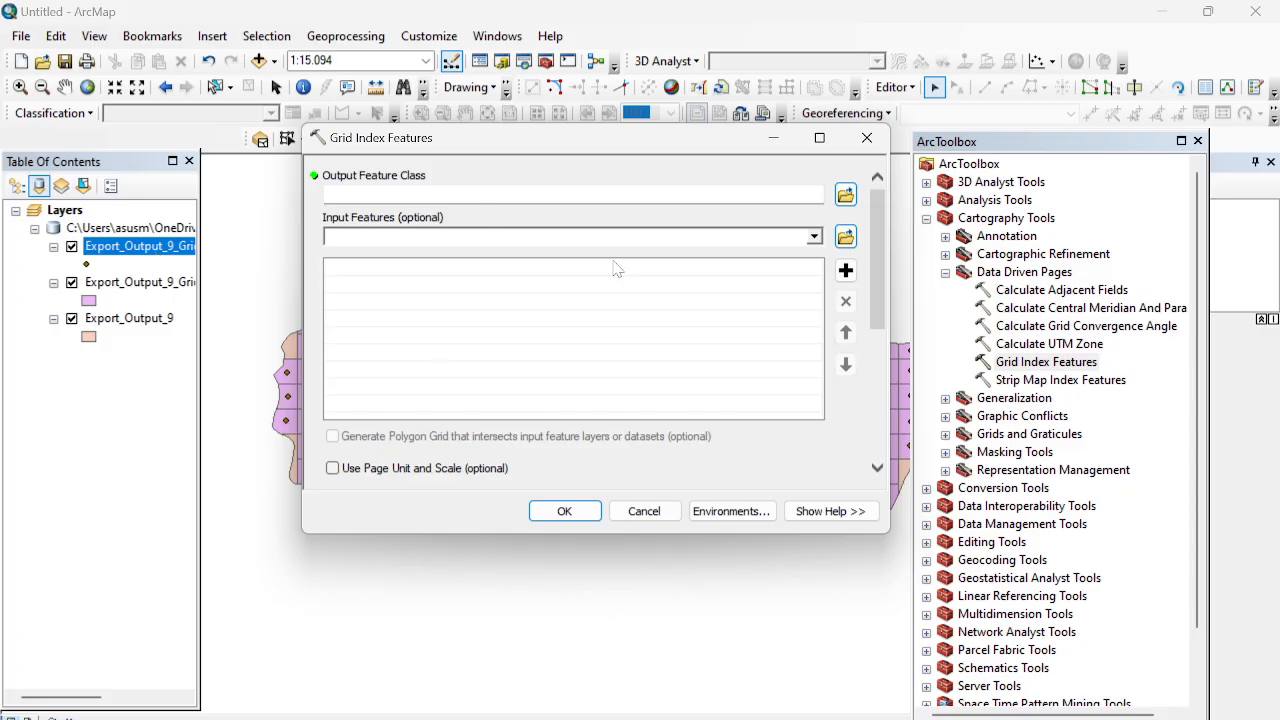
left_click(815, 237)
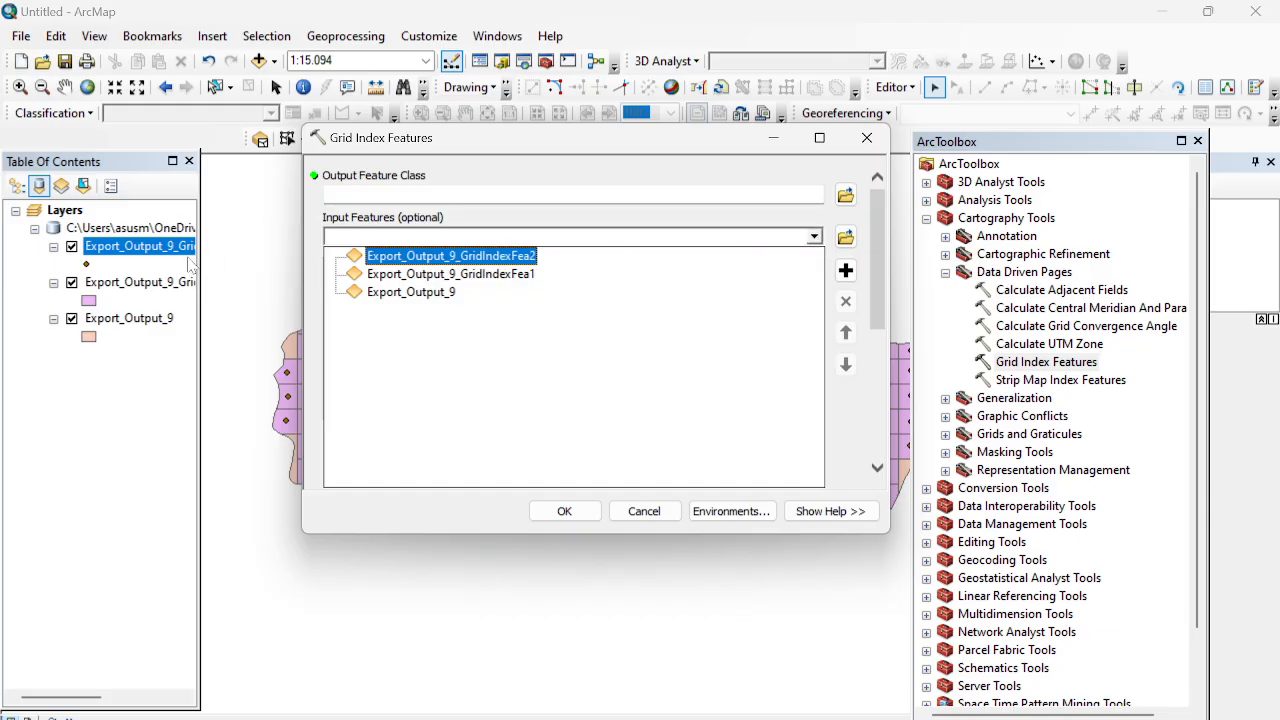
left_click(102, 248)
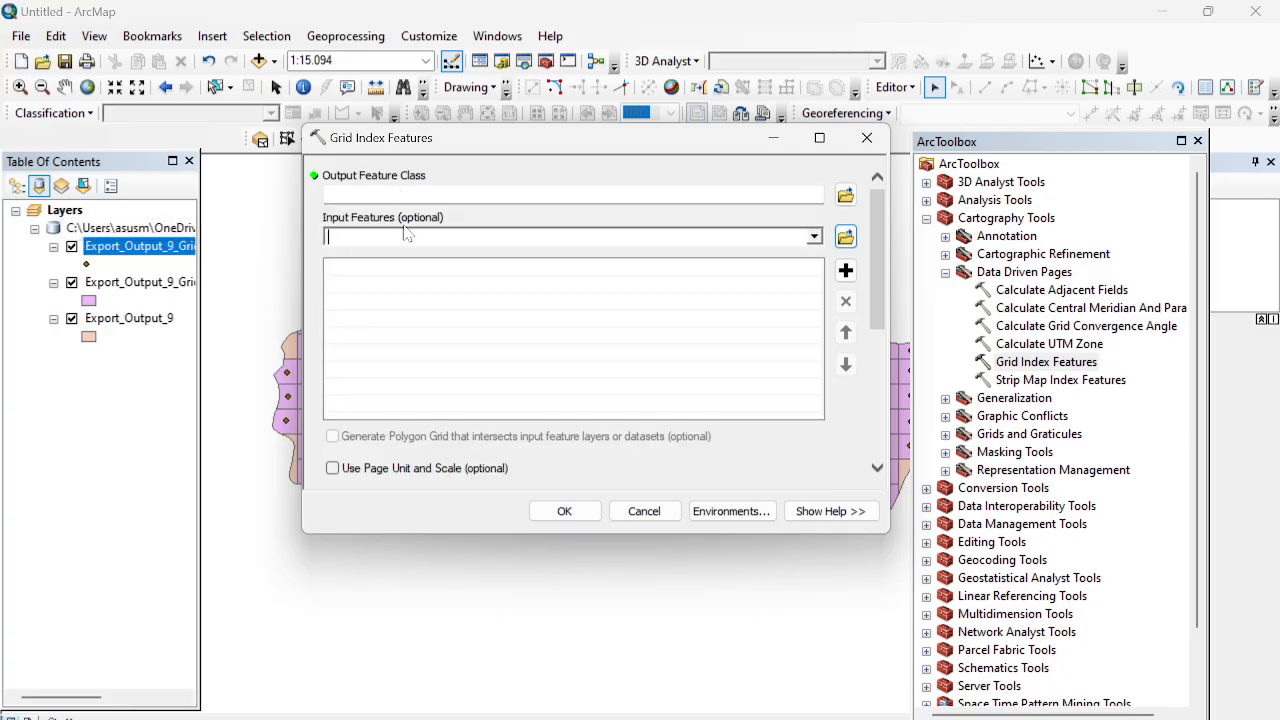
left_click(878, 469)
scroll(878, 469, "down", 3)
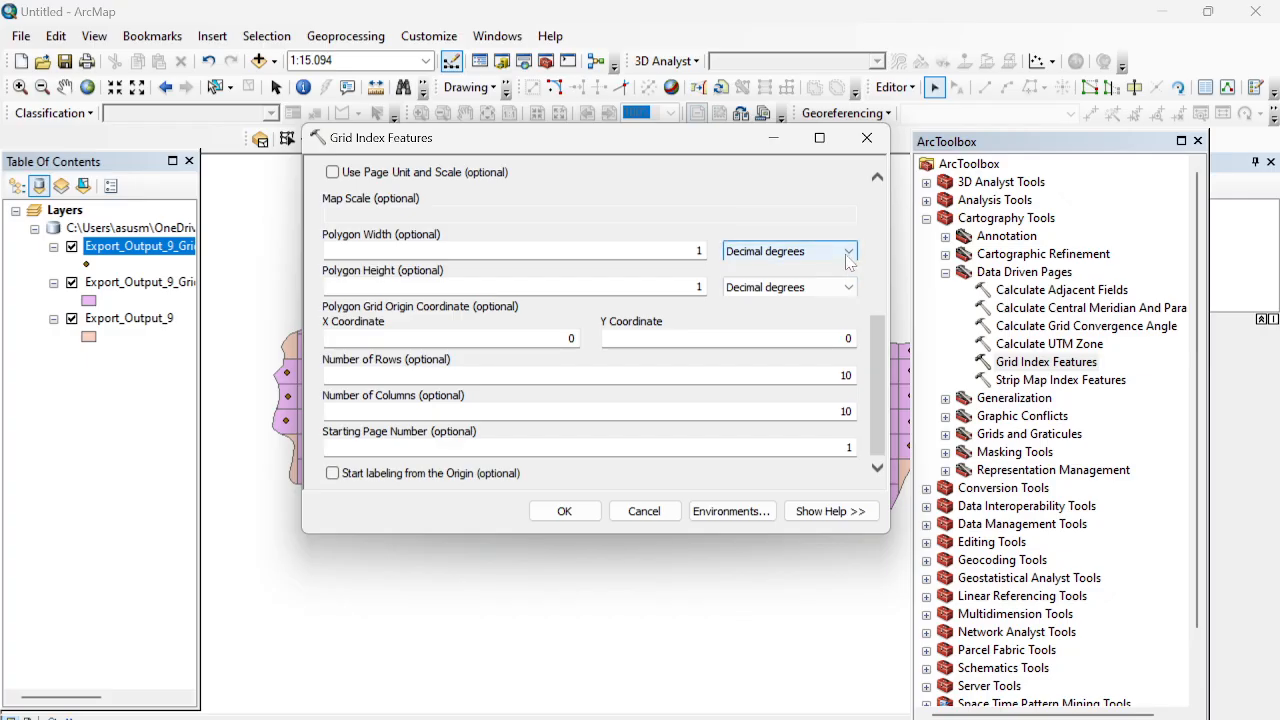
Step: Set the grid polygon width and height to 10 meters, and try to run the tool
left_click(848, 255)
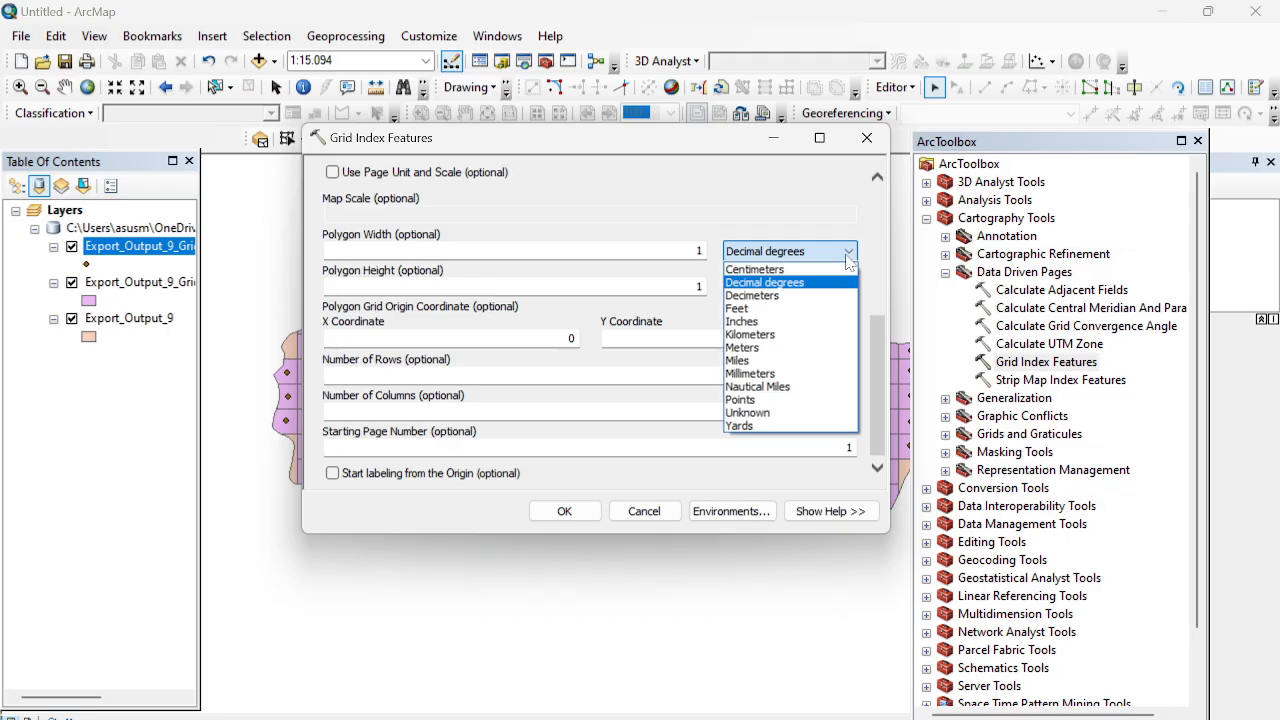
left_click(759, 350)
left_click(701, 250)
type("0")
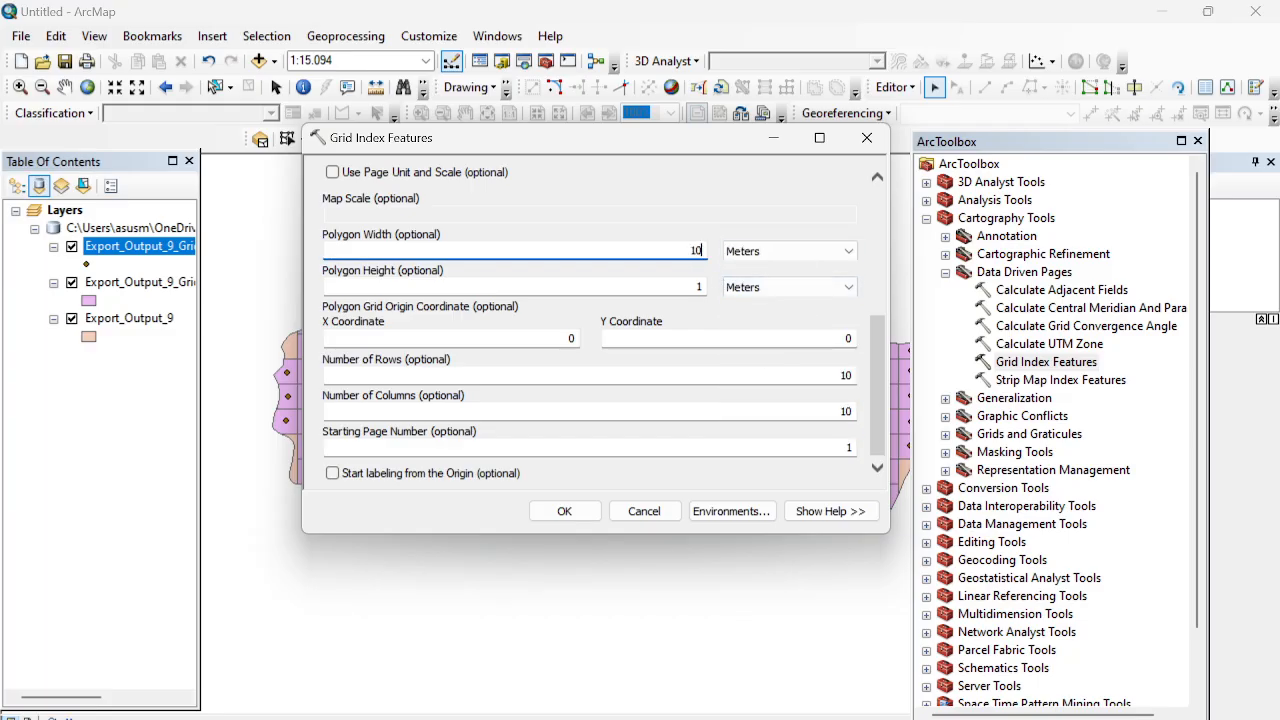
left_click(703, 287)
type("0")
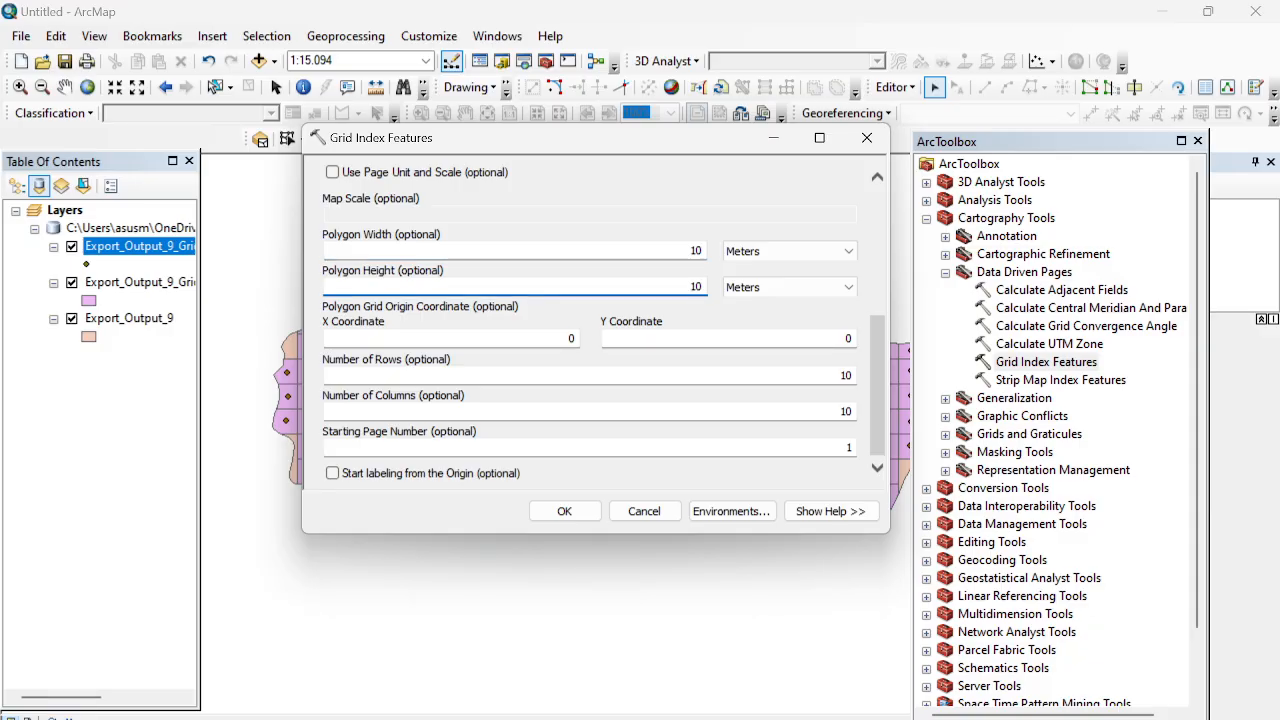
left_click(565, 511)
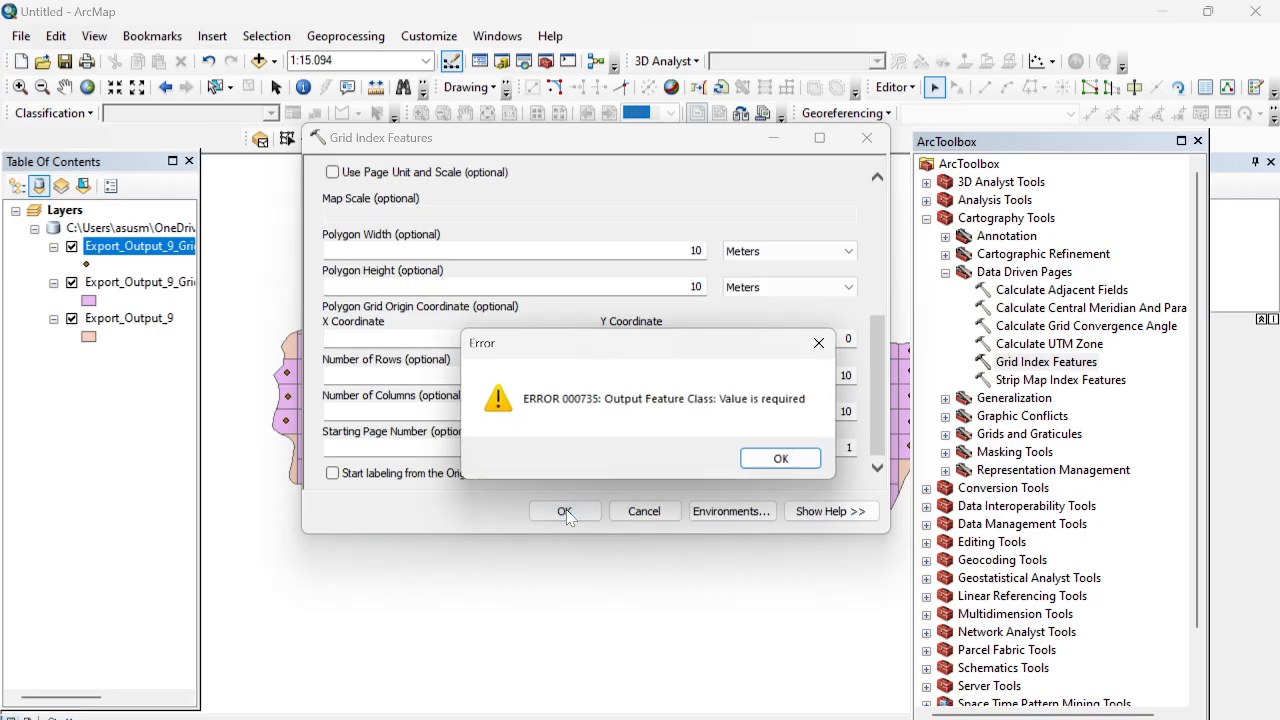
left_click(780, 458)
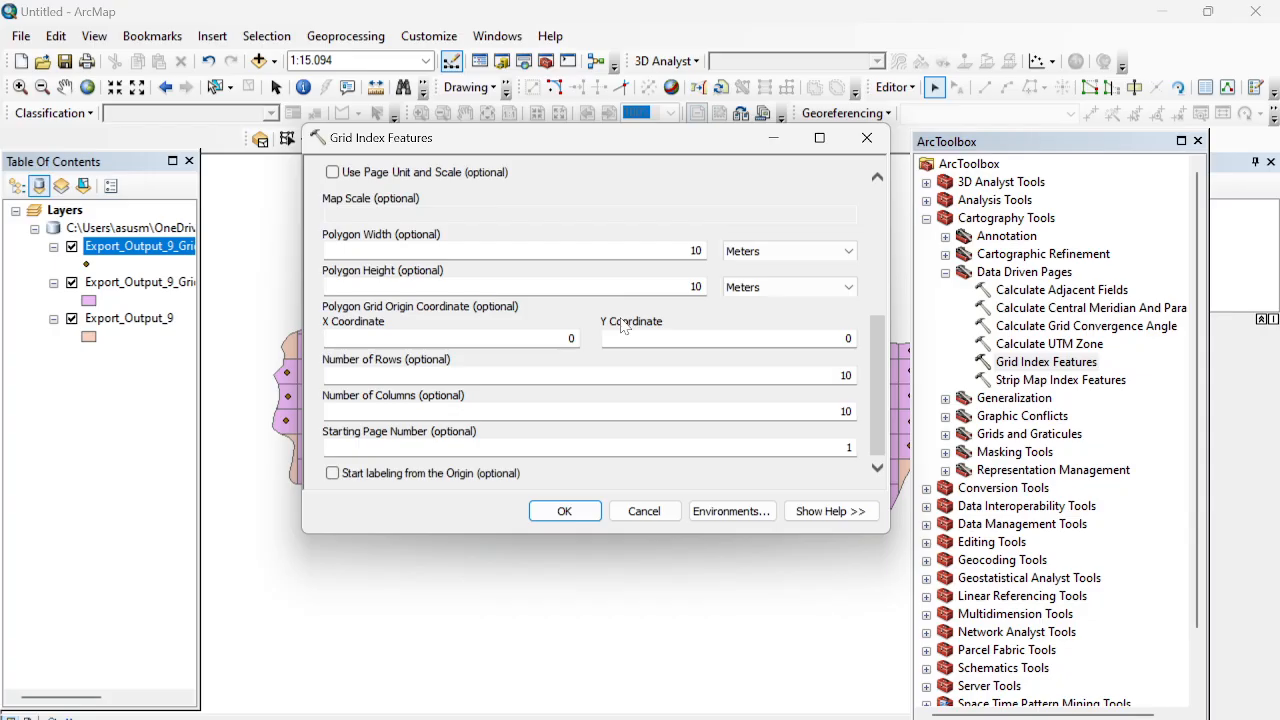
Step: Set the point layer Export_Output_9_GridIndexFea2 as the grid's input feature and generate the grid index
scroll(625, 328, "up", 5)
left_click_drag(145, 248, 400, 205)
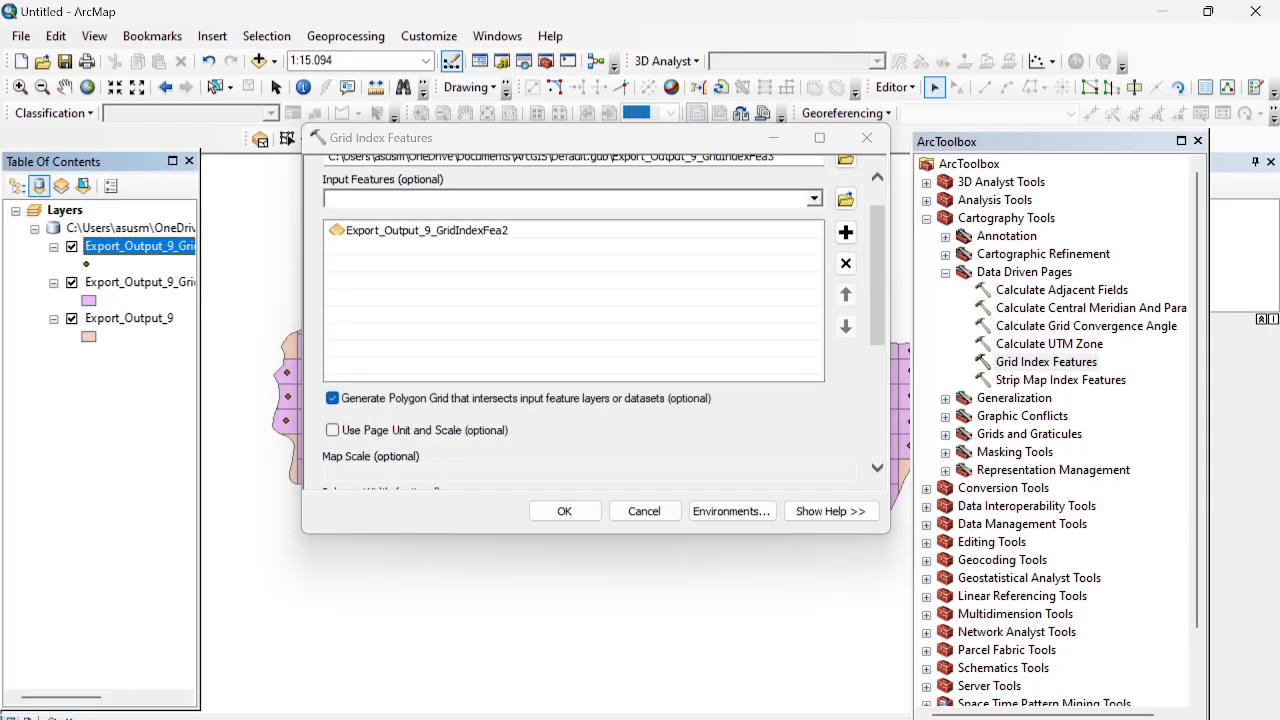
left_click(564, 511)
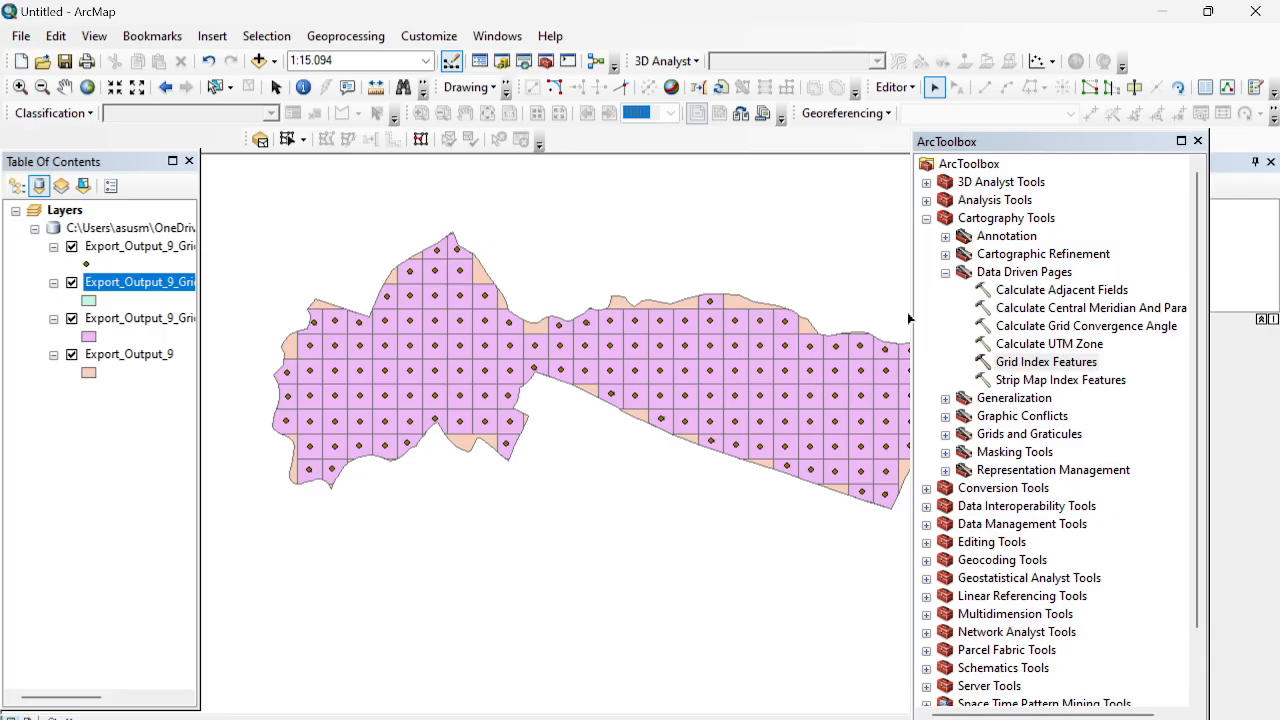
Step: Create a Graphic Buffer around the Export_Output_9_GridIndexFea2 points with a 5 meter distance and SQUARE caps
left_click(926, 218)
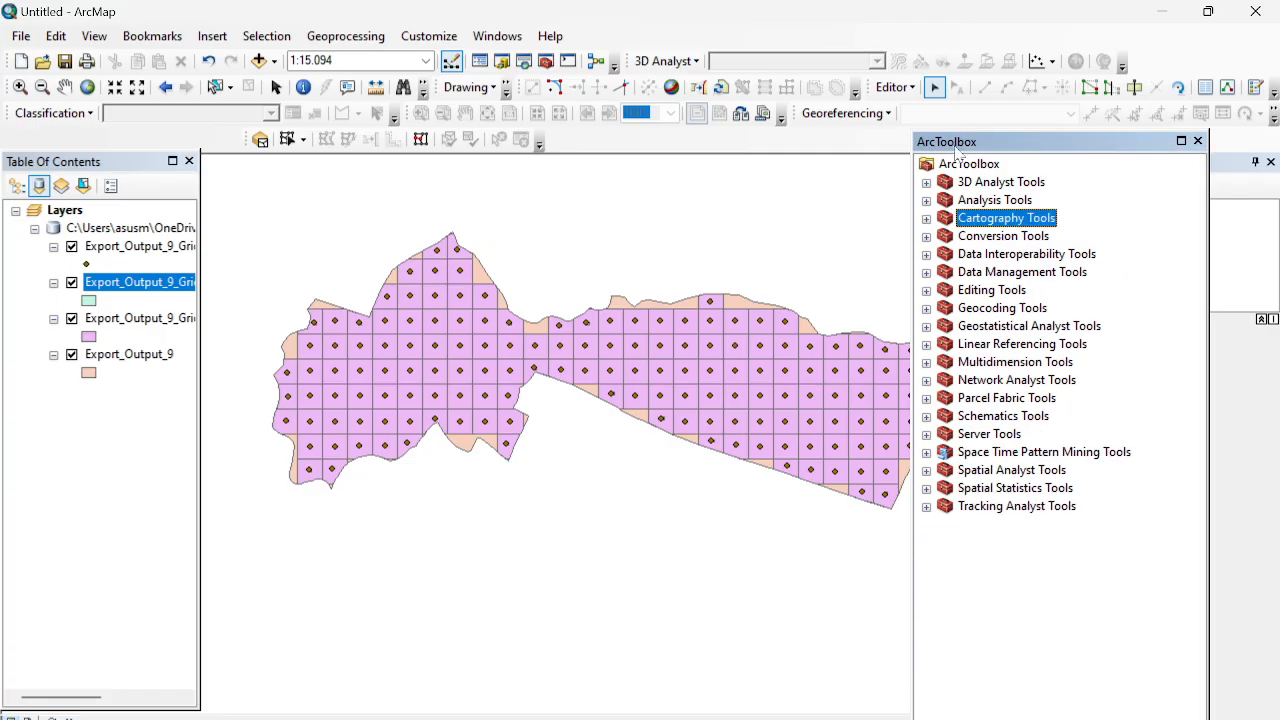
left_click(926, 200)
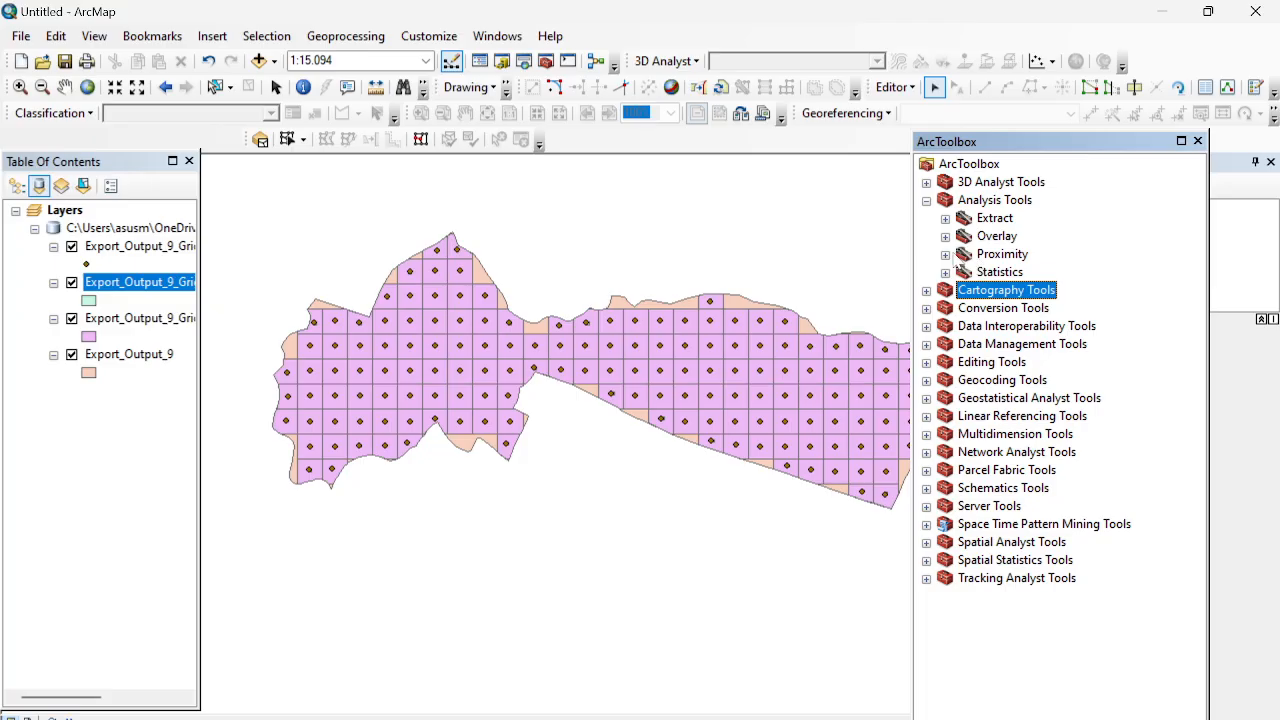
left_click(945, 254)
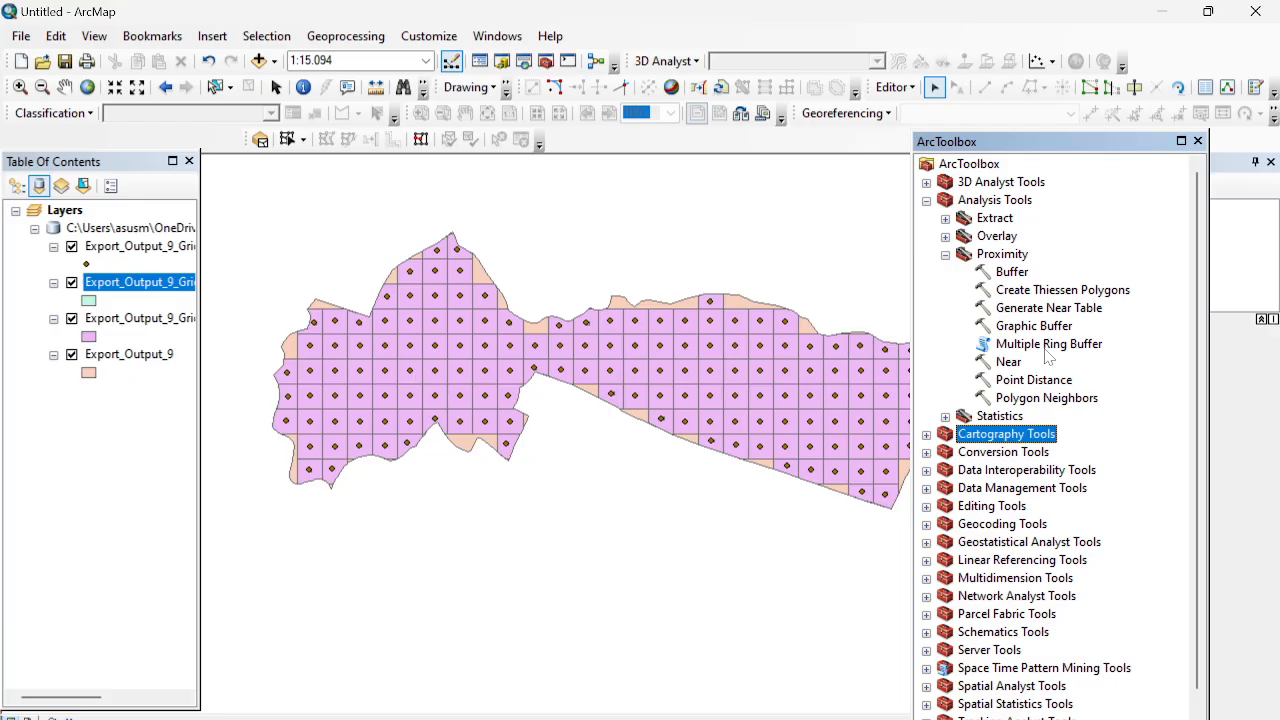
double_click(1012, 328)
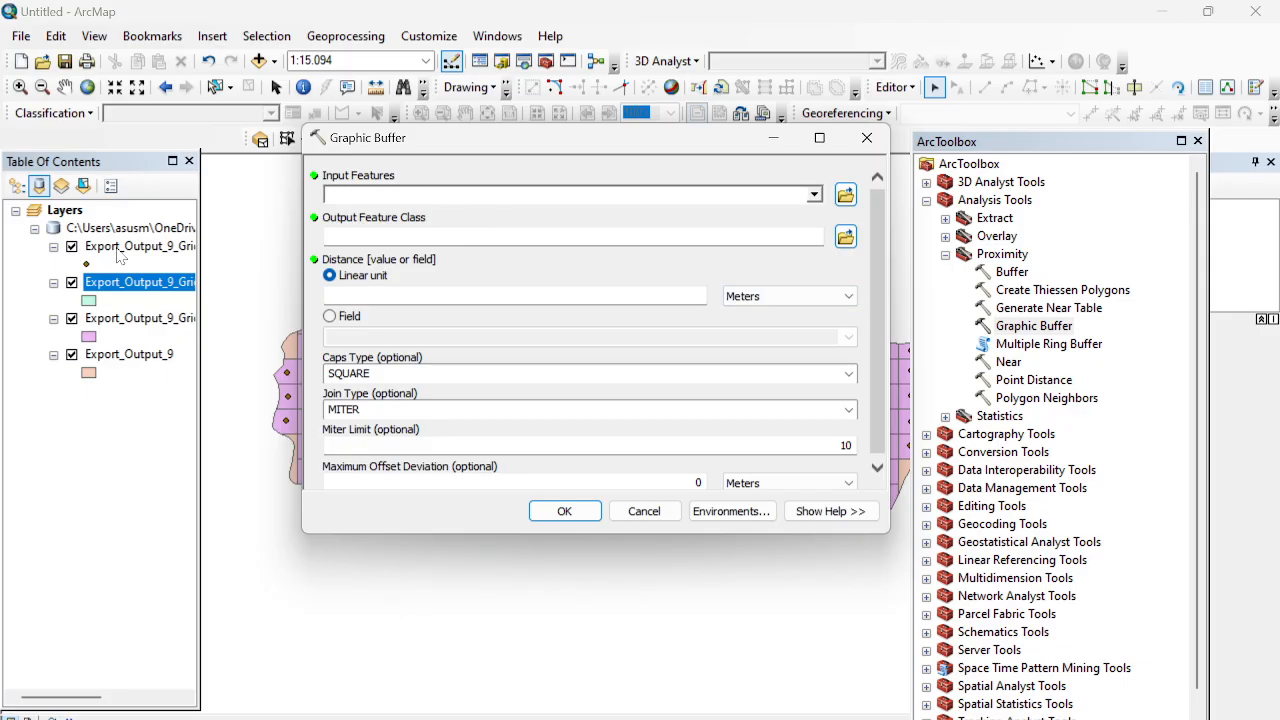
left_click_drag(118, 248, 393, 199)
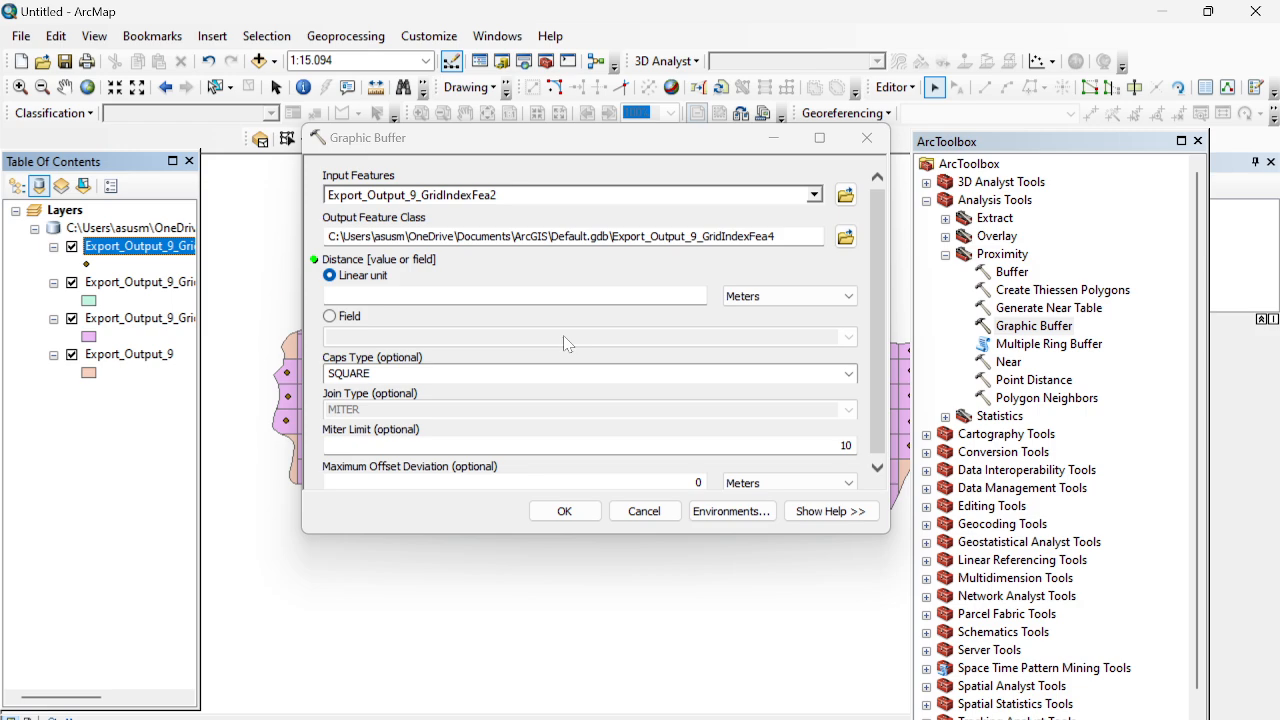
scroll(565, 343, "down", 1)
left_click(702, 293)
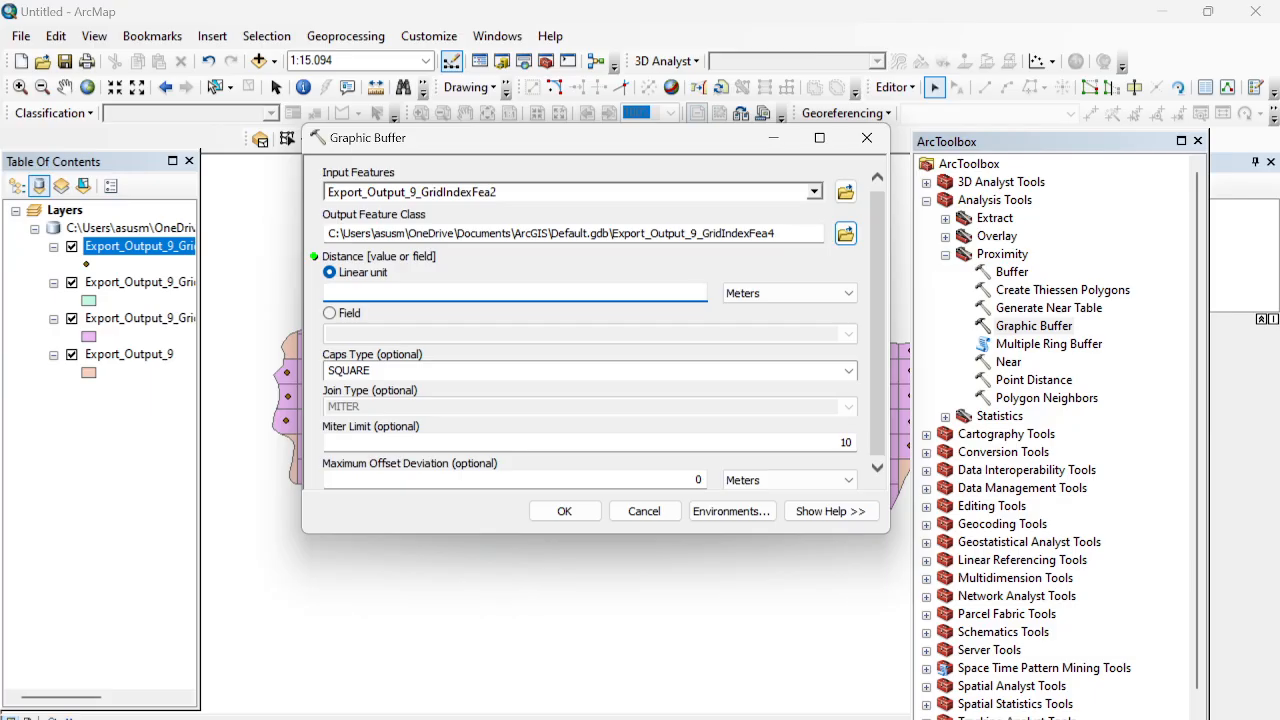
type("5")
left_click(585, 519)
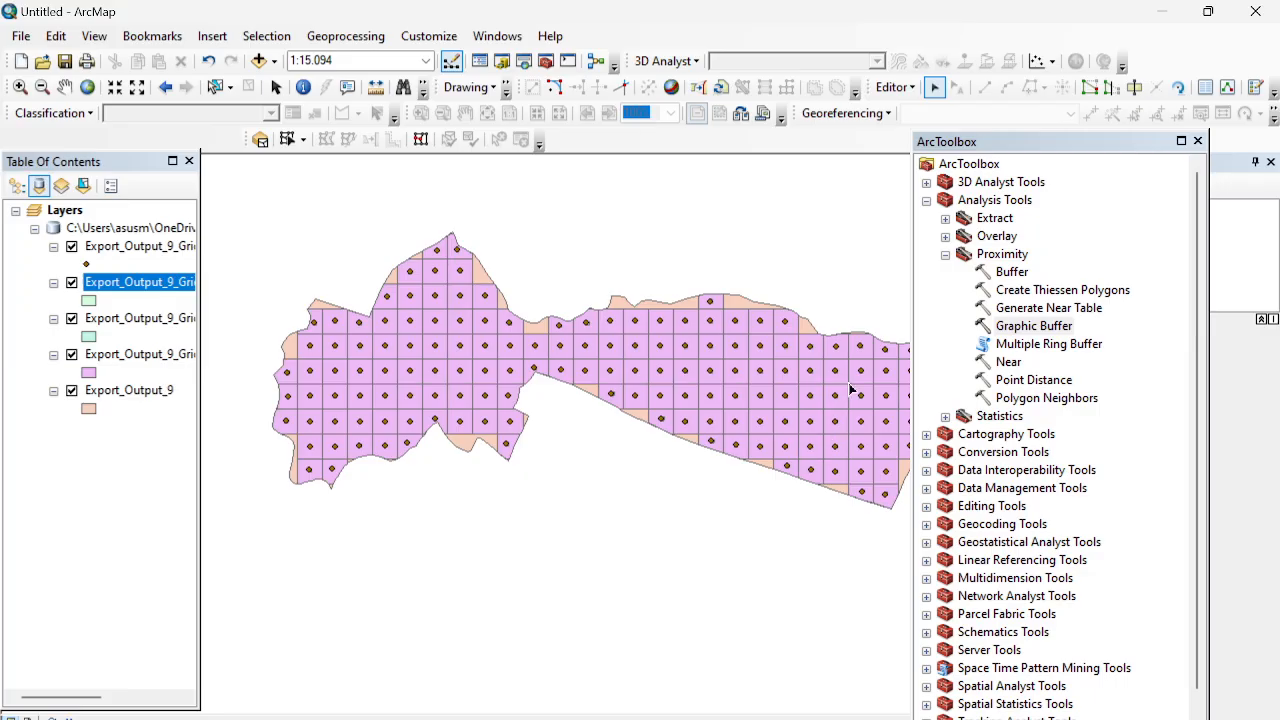
Step: Turn on labels for the Export_Output_9_GridIndexFea2 point layer, using OID as the label field
left_click(926, 200)
left_click(1197, 142)
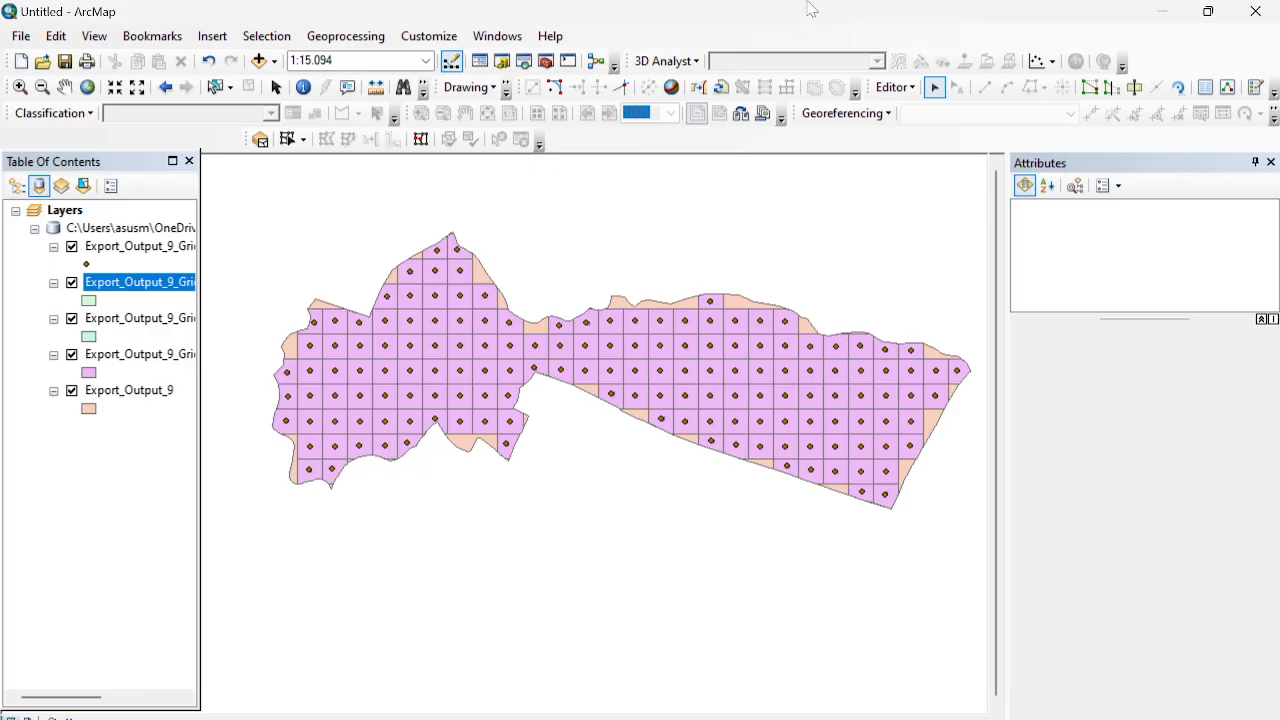
right_click(145, 247)
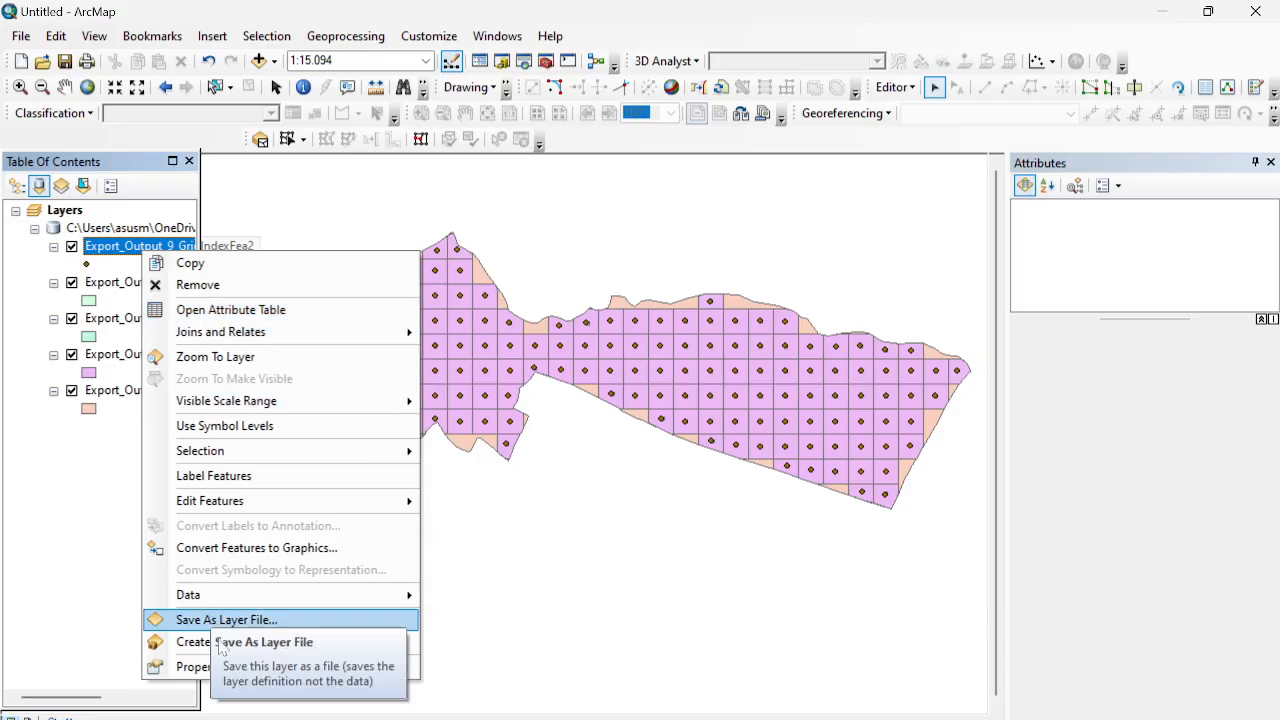
left_click(207, 668)
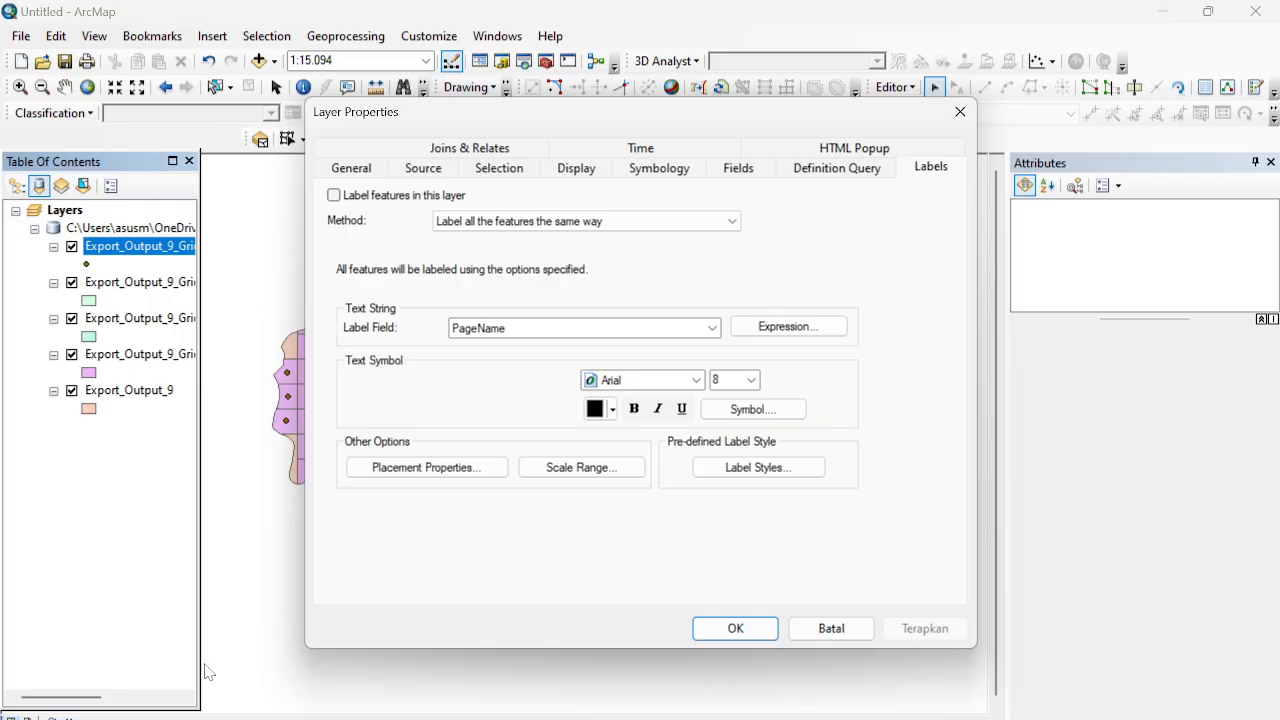
left_click(333, 196)
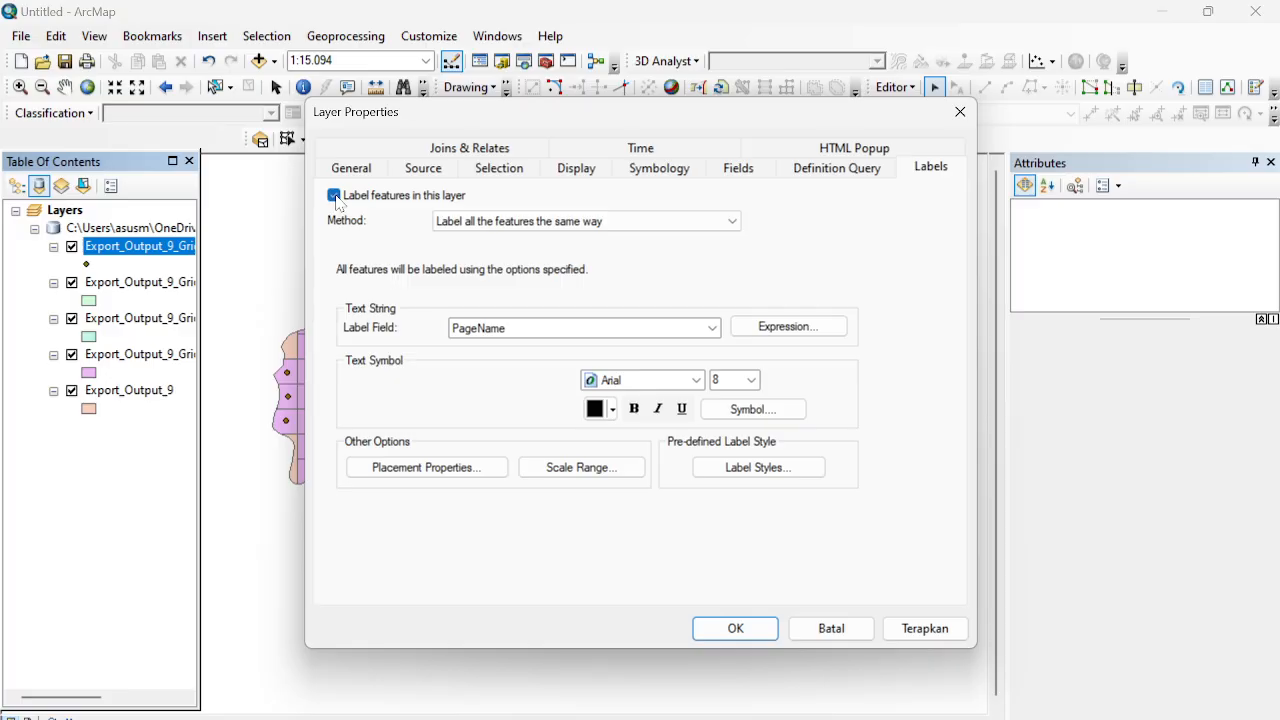
left_click(712, 330)
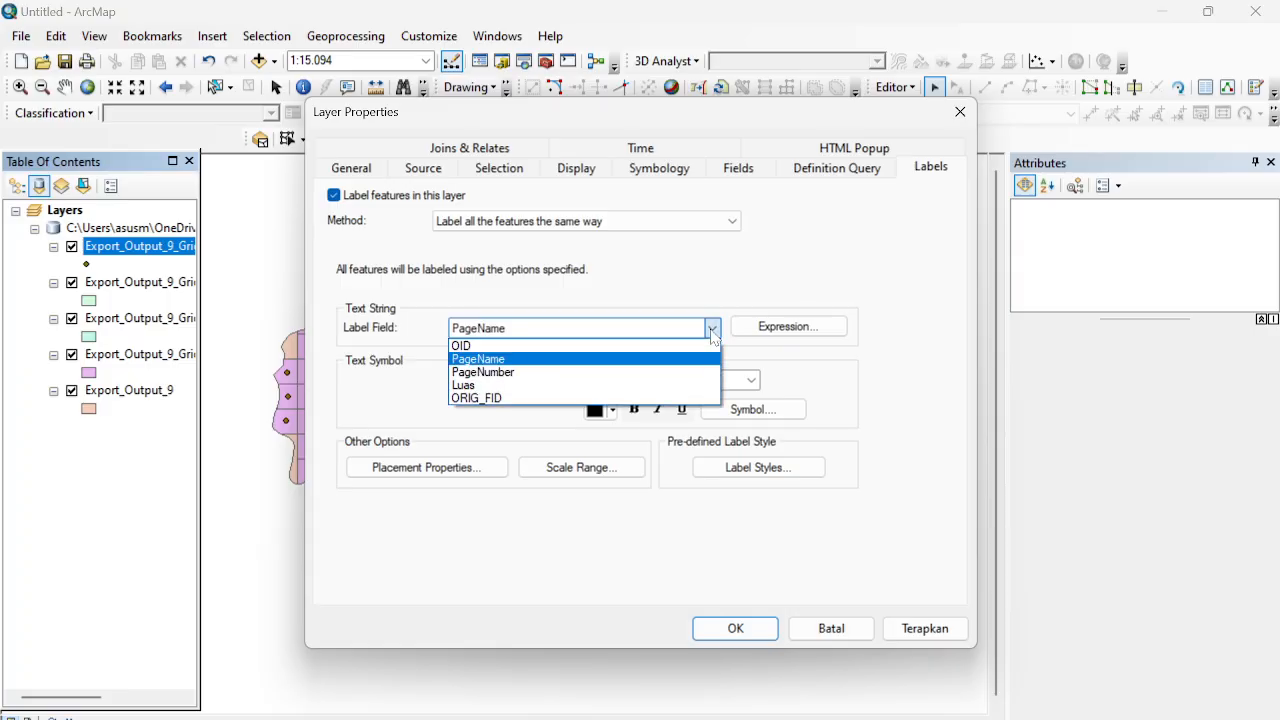
left_click(633, 346)
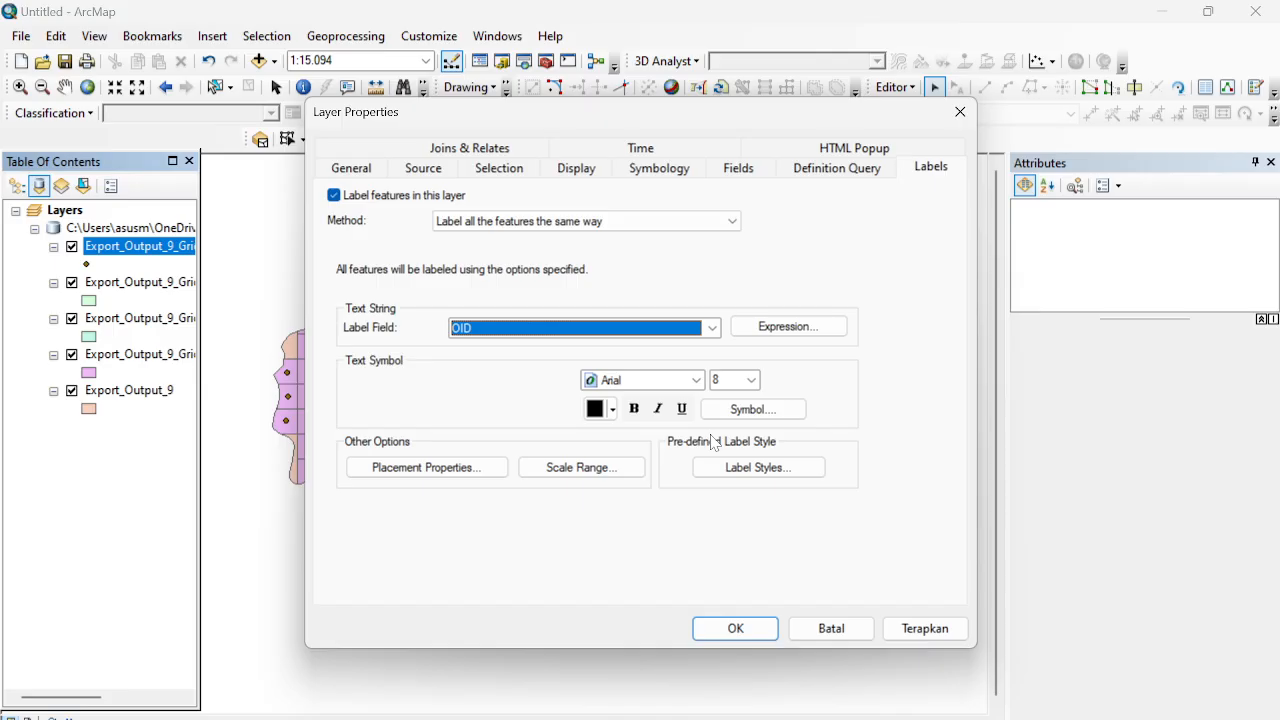
Step: Add a Halo mask to the point layer's label text symbol and apply the labelling settings
left_click(747, 413)
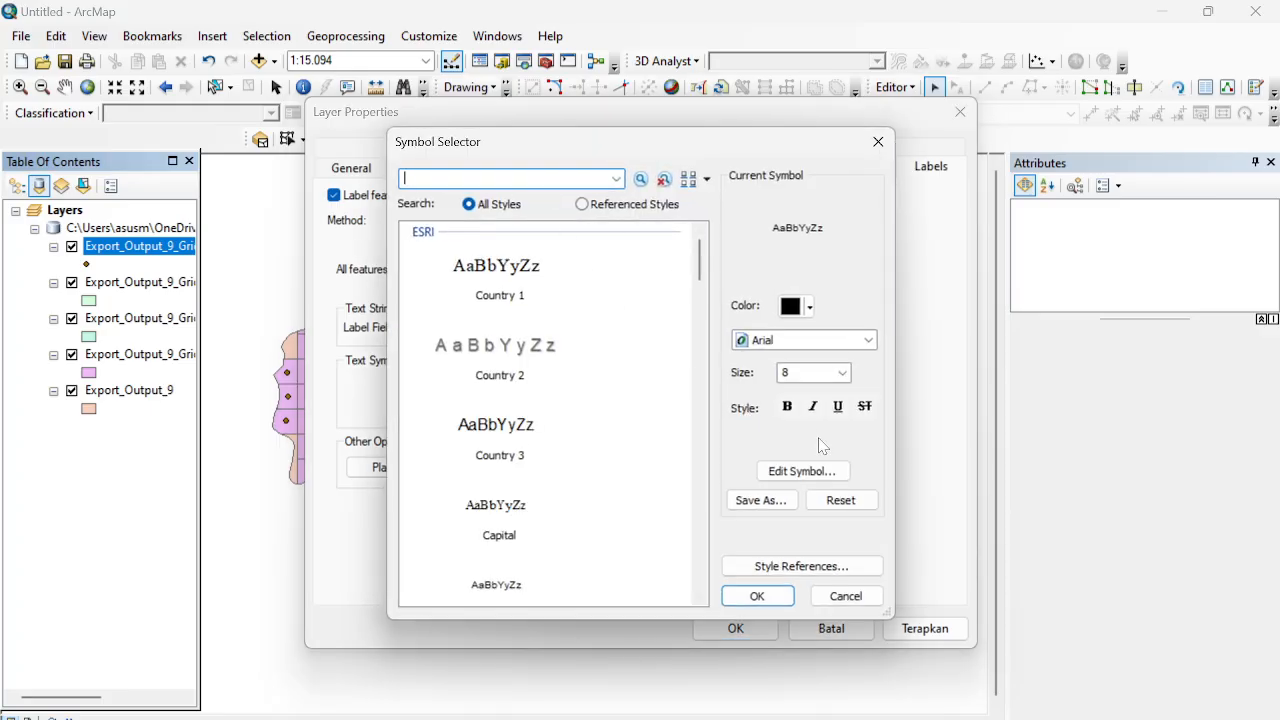
left_click(806, 472)
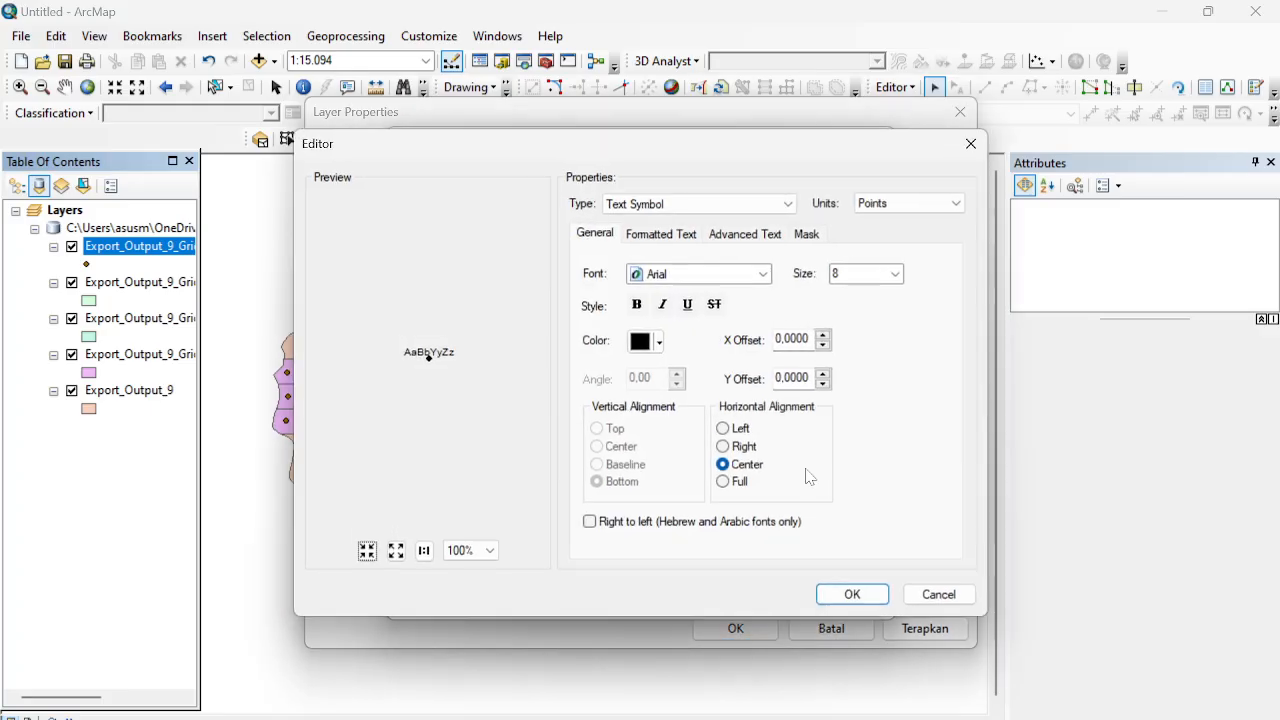
left_click(808, 236)
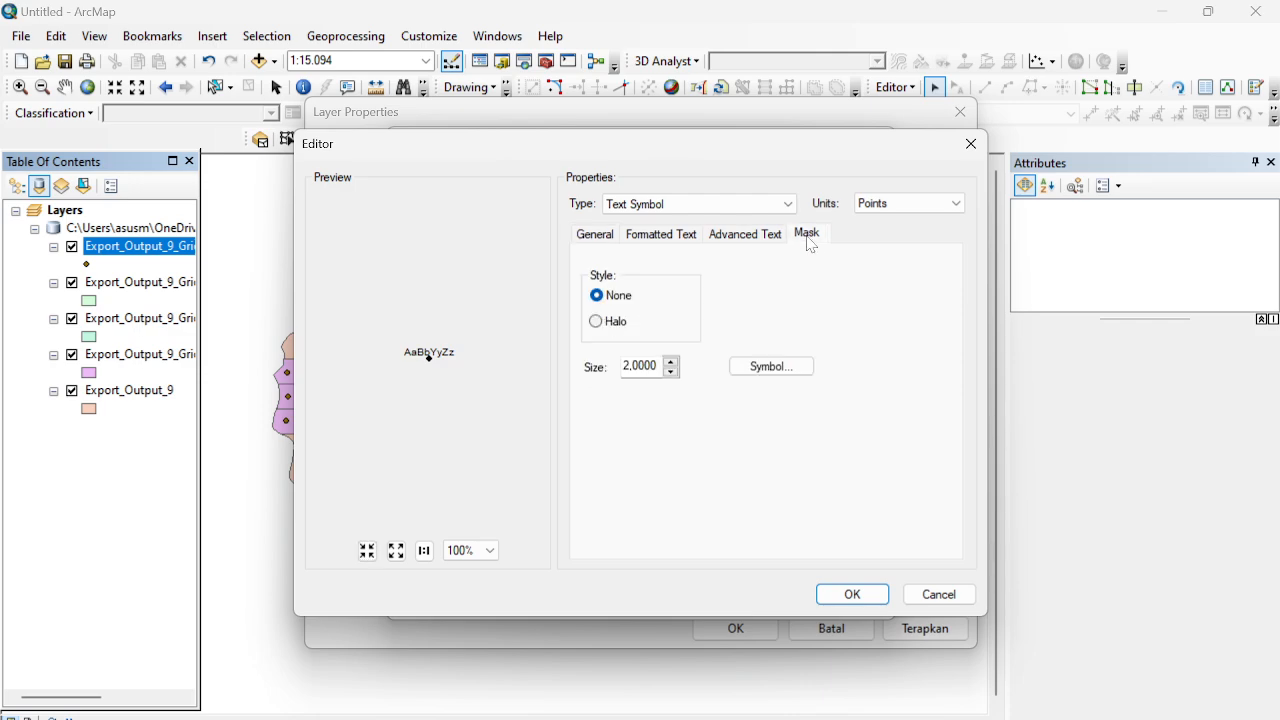
left_click(598, 323)
left_click(843, 596)
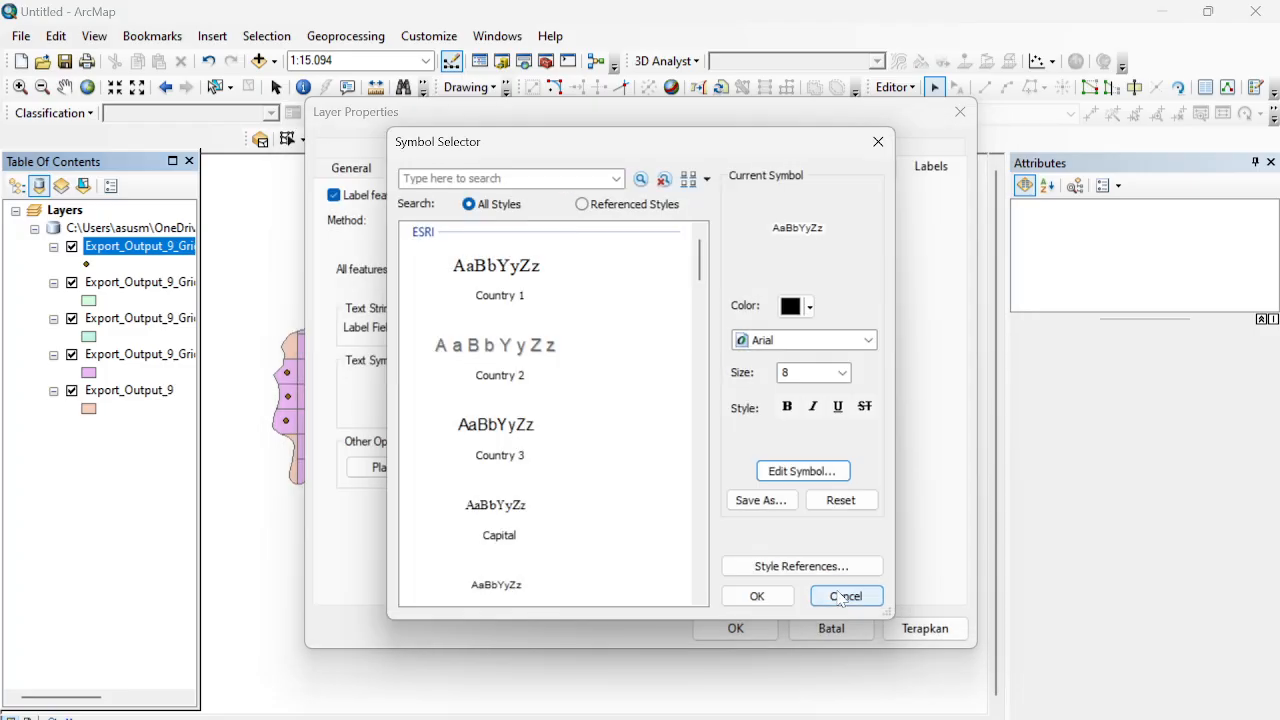
left_click(760, 596)
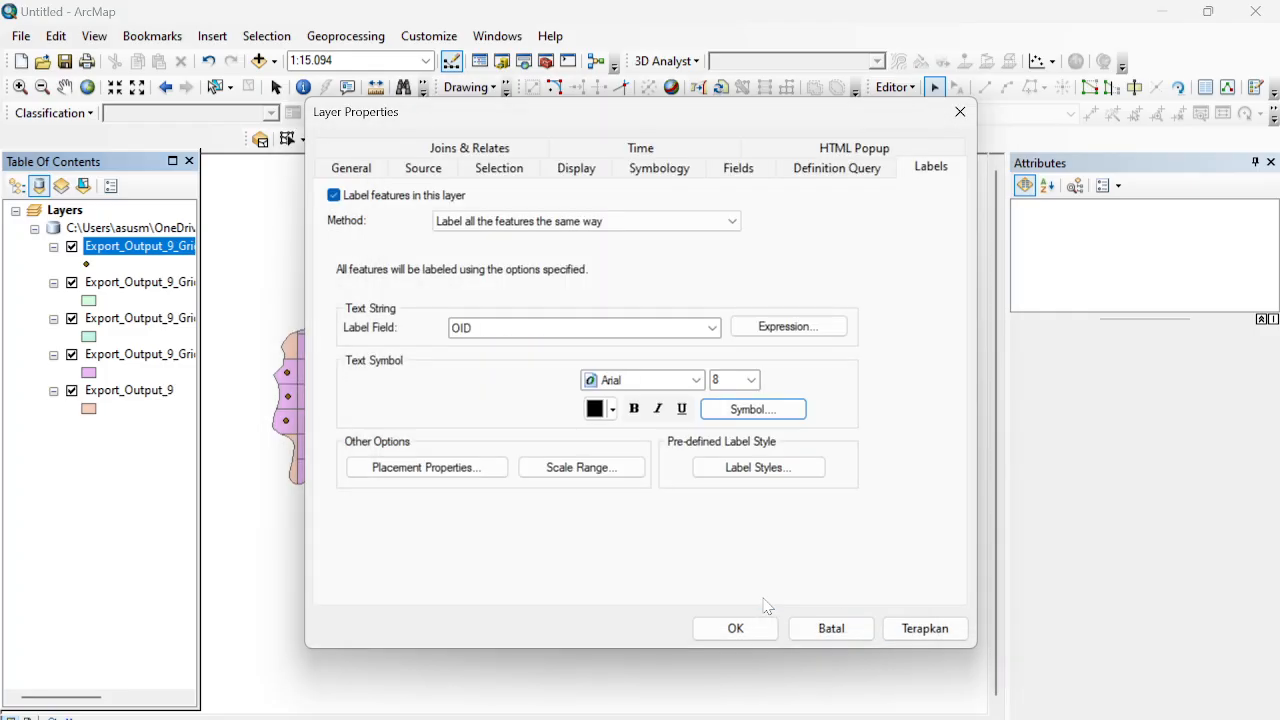
left_click(926, 630)
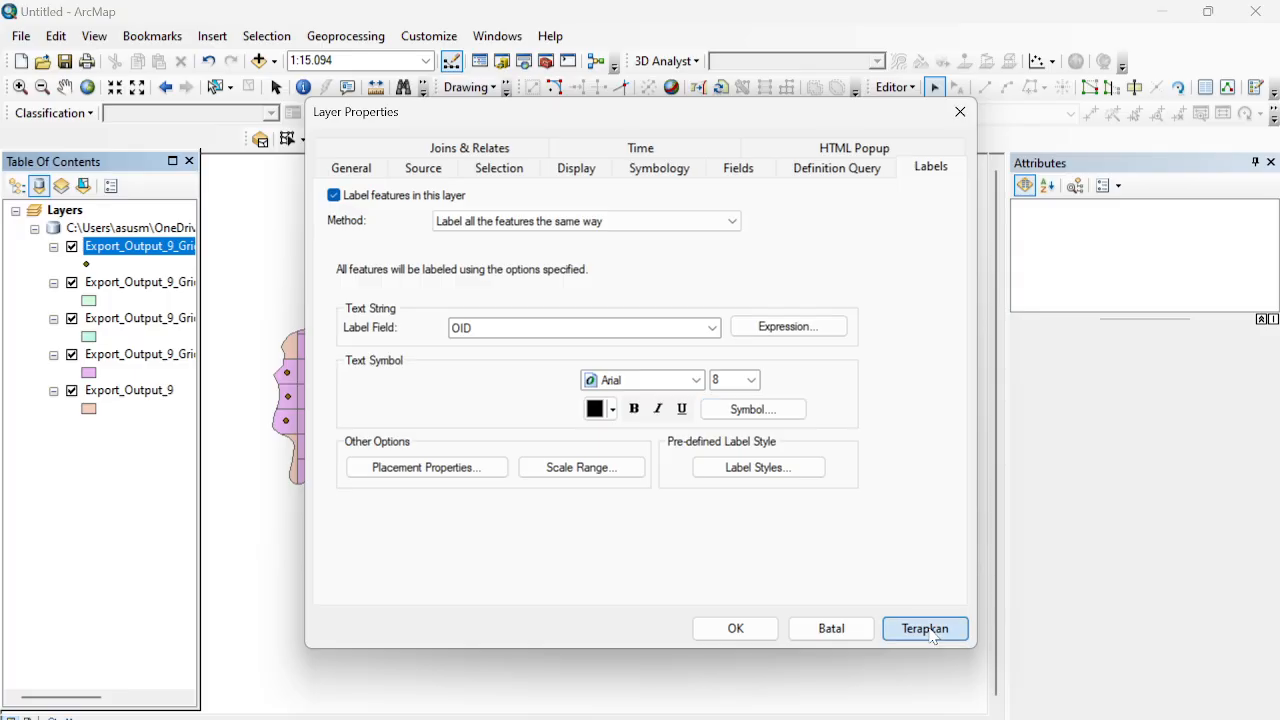
left_click(736, 628)
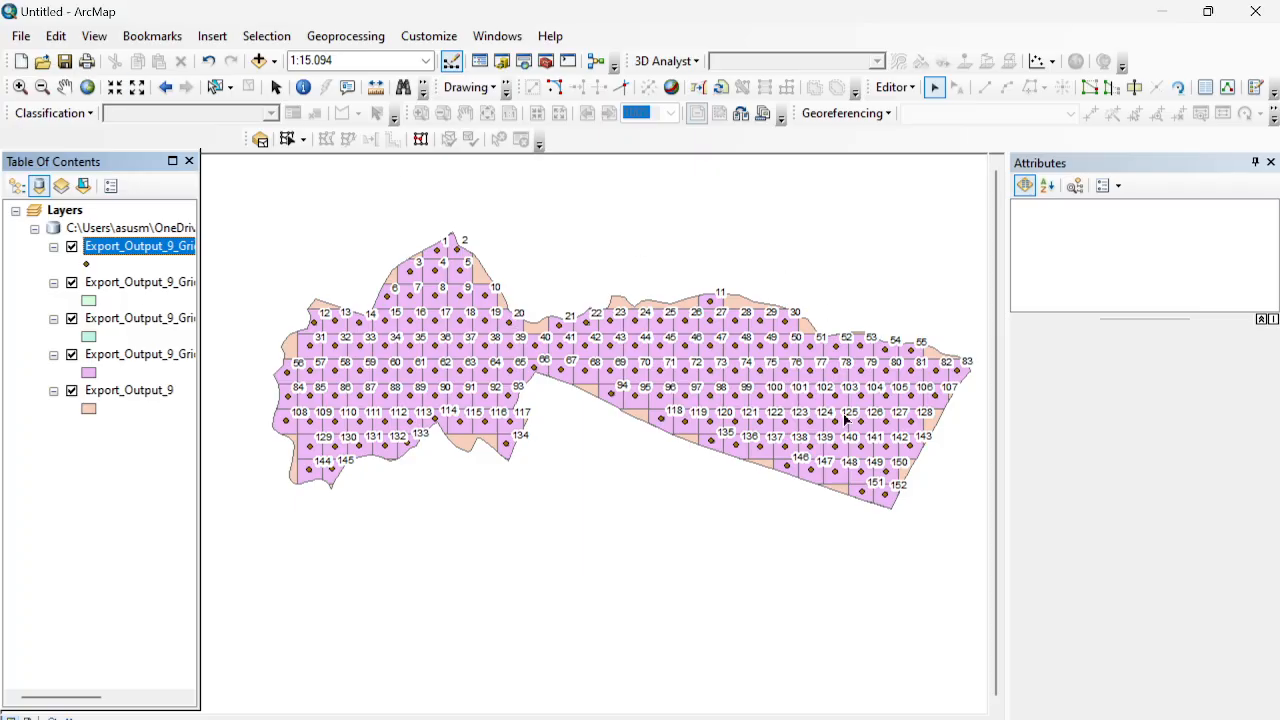
Step: Change the symbol of the polygon layer directly below the point layer to the Blue fill style
left_click(71, 392)
left_click(71, 392)
left_click(90, 301)
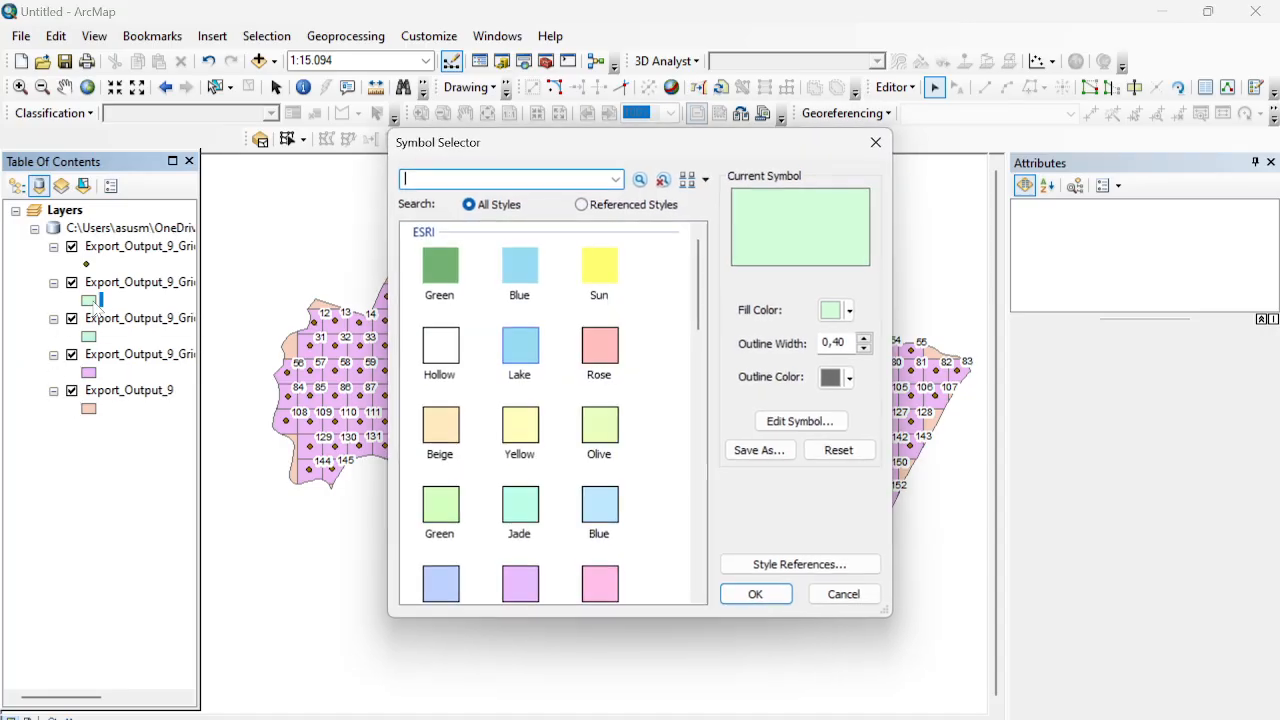
left_click(512, 276)
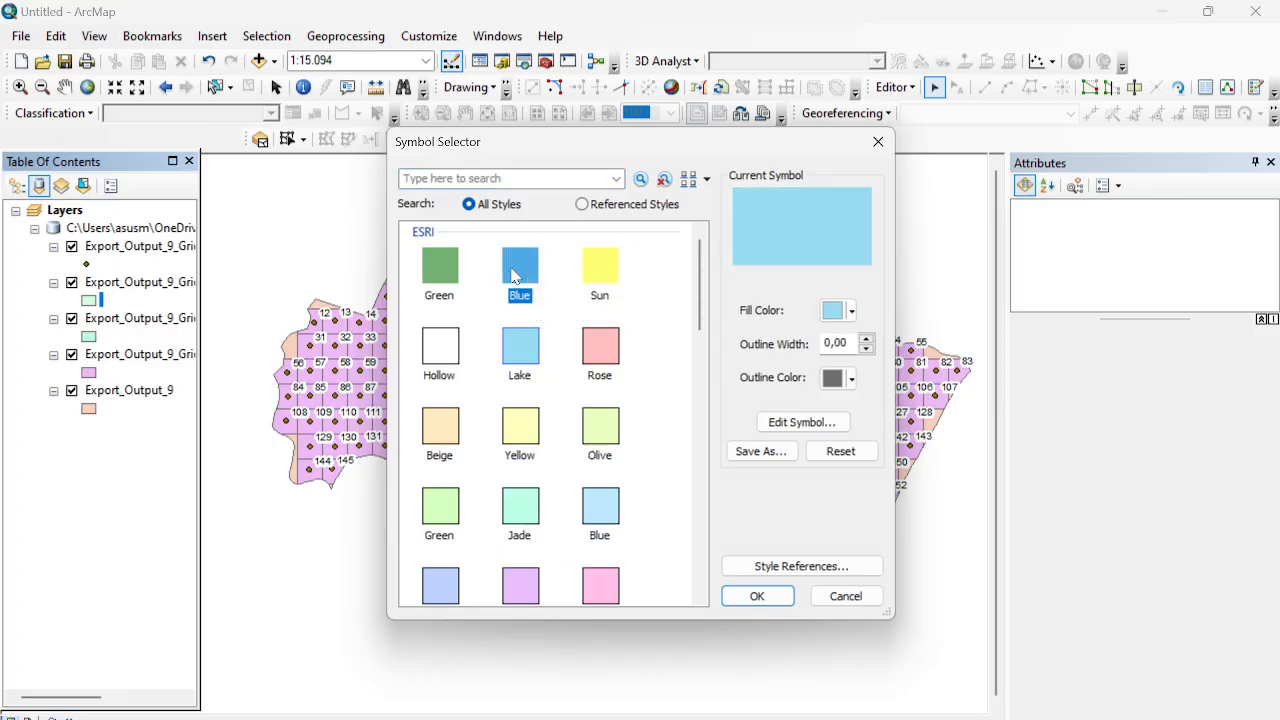
left_click(755, 597)
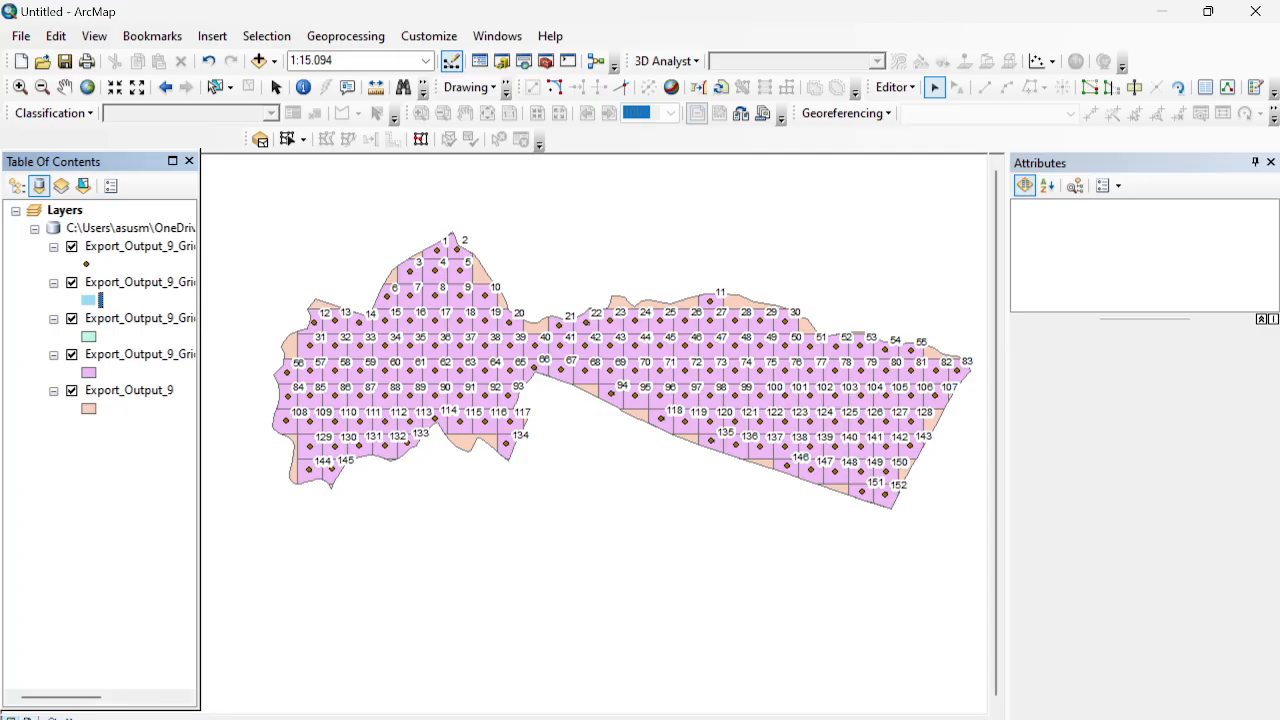
Step: Switch the map to layout view and set the Letter page's orientation to Landscape in the page and print setup
left_click(26, 717)
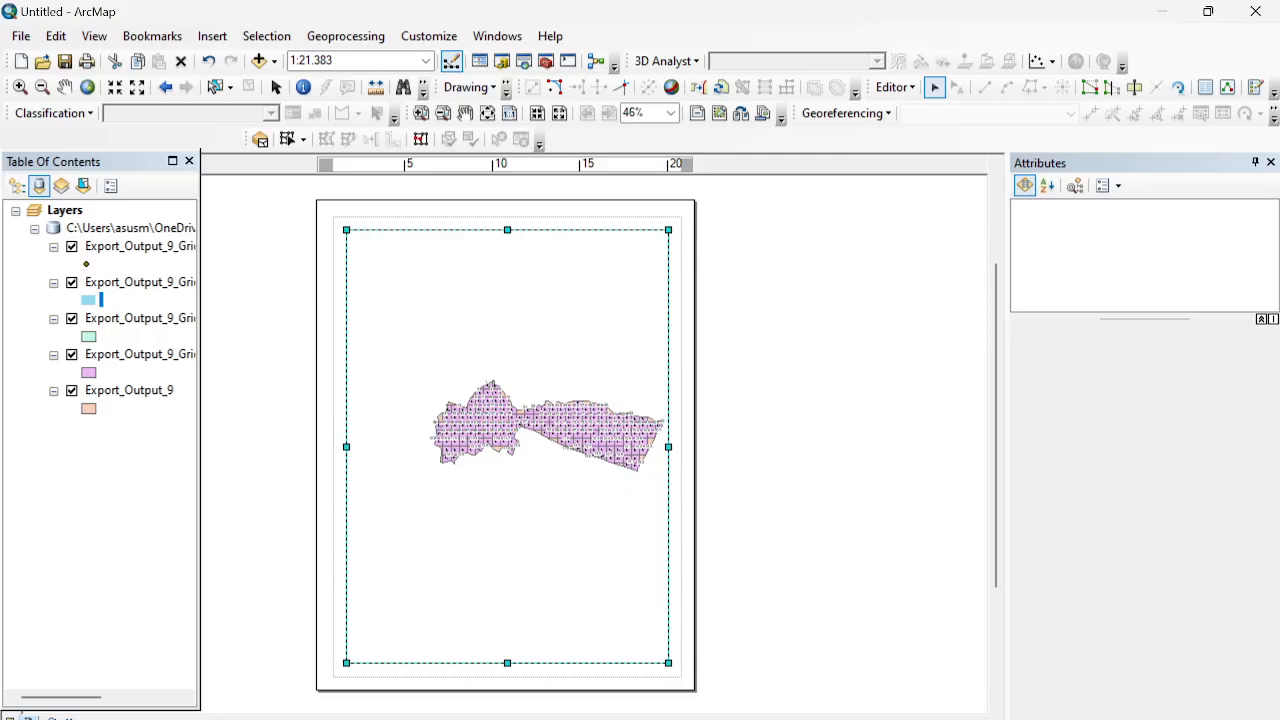
left_click(21, 36)
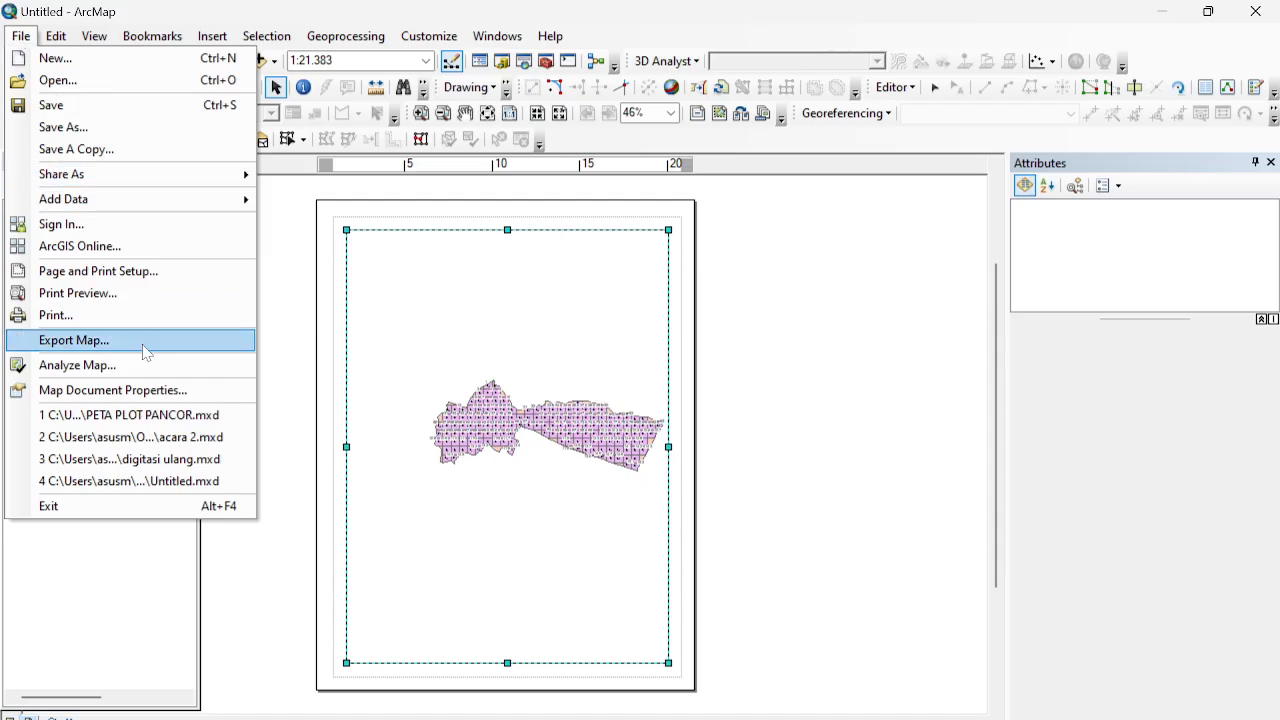
left_click(113, 271)
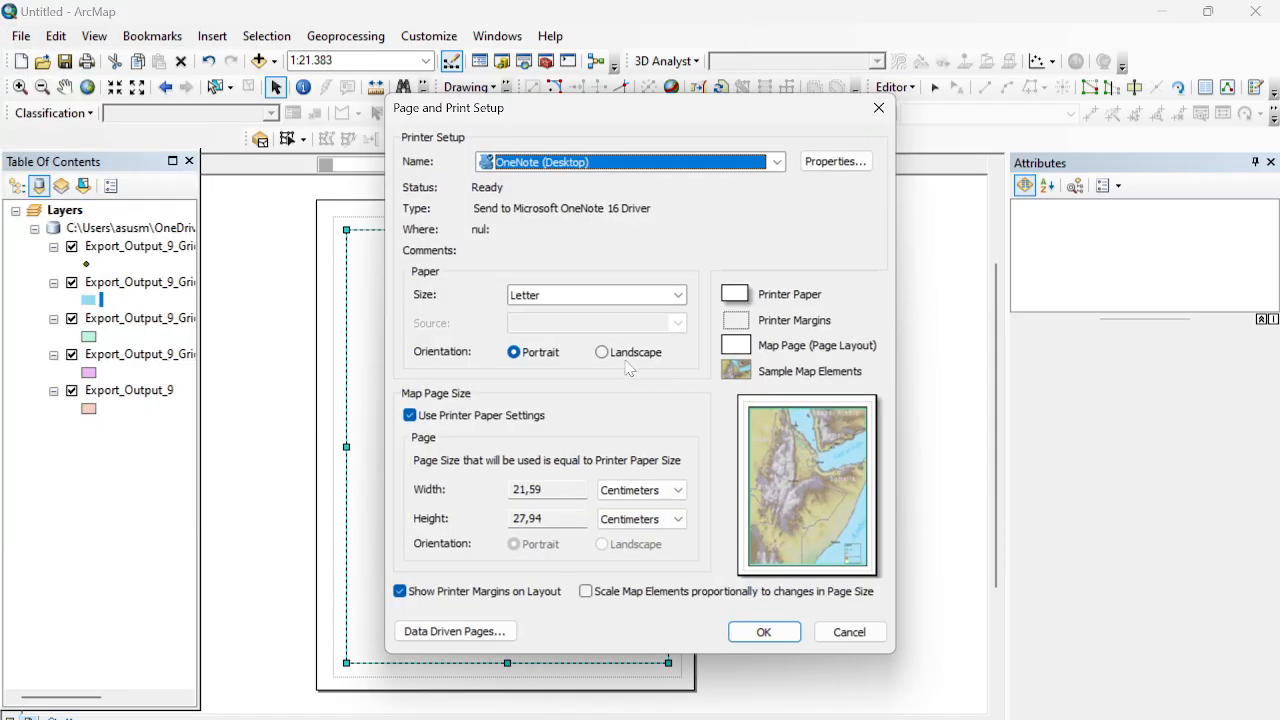
left_click(603, 354)
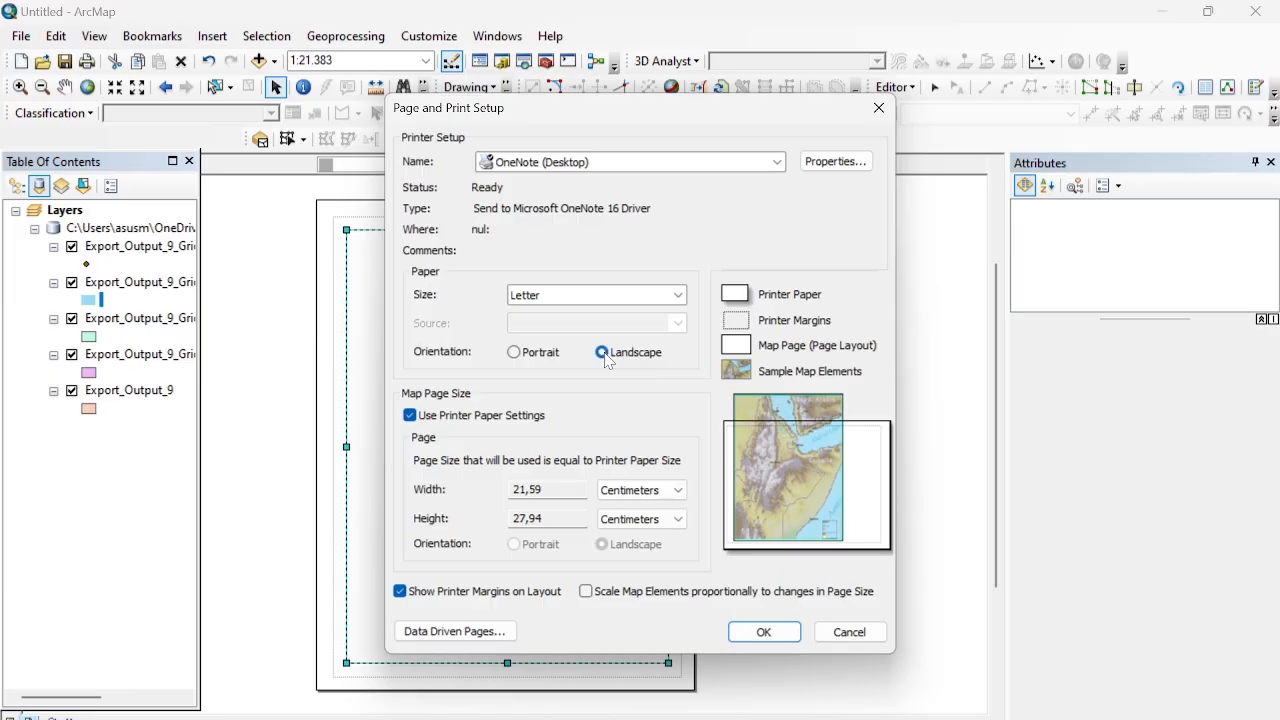
left_click(779, 165)
left_click(779, 165)
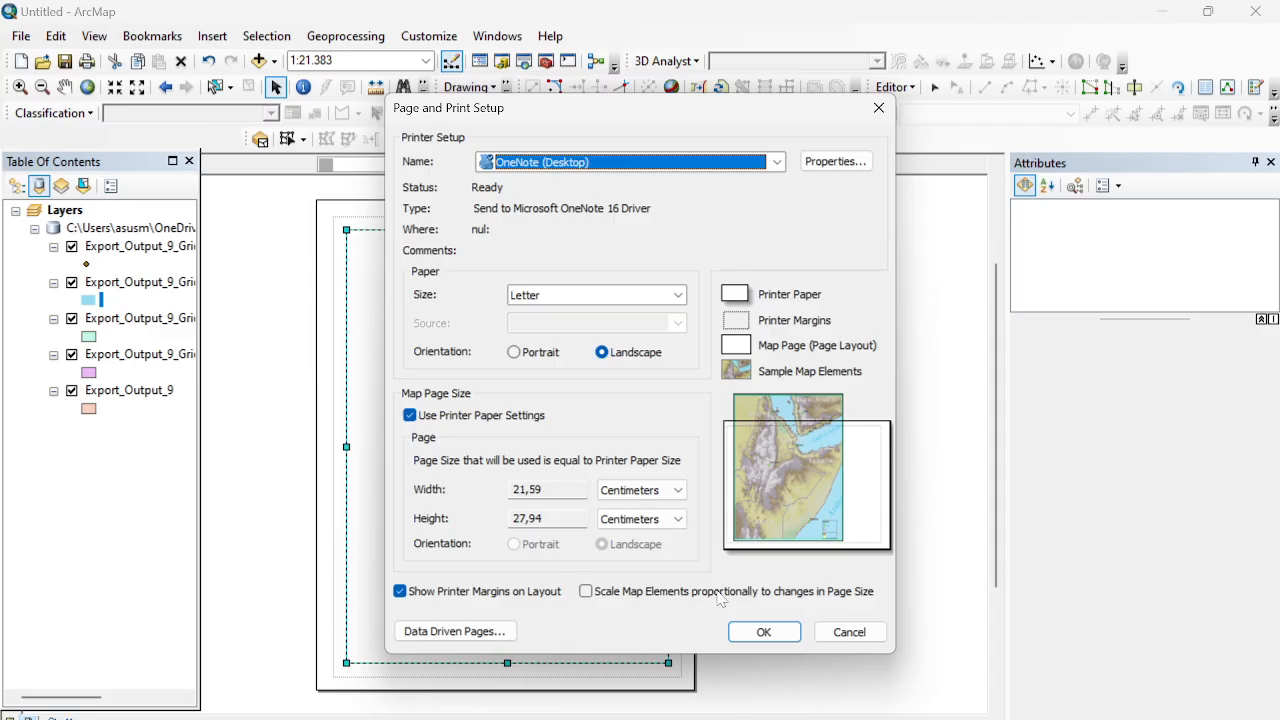
left_click(455, 631)
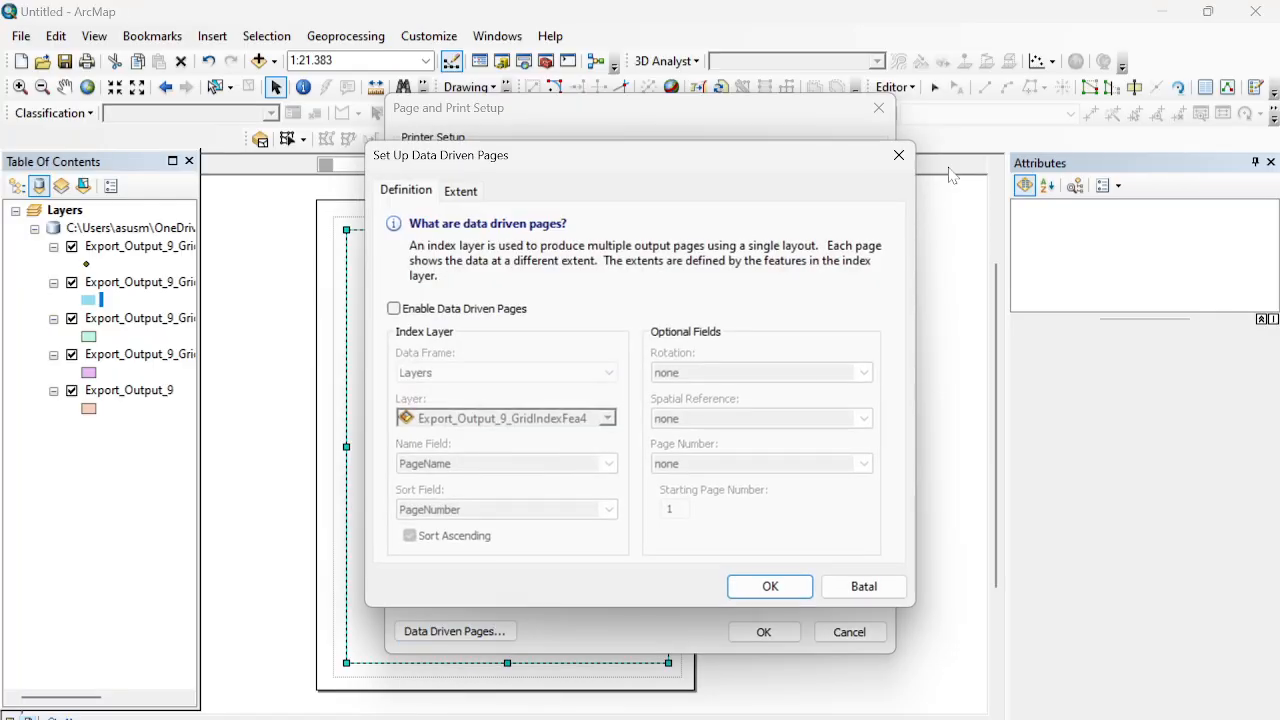
left_click(898, 155)
left_click(833, 163)
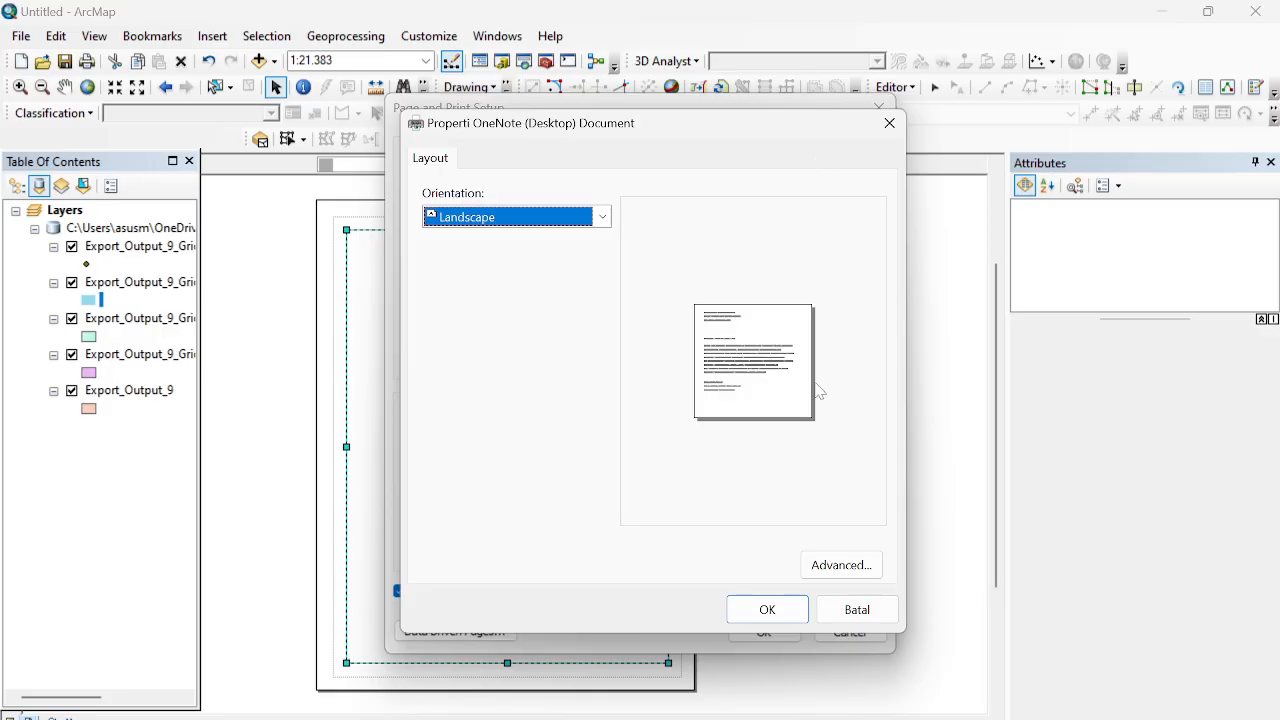
left_click(889, 123)
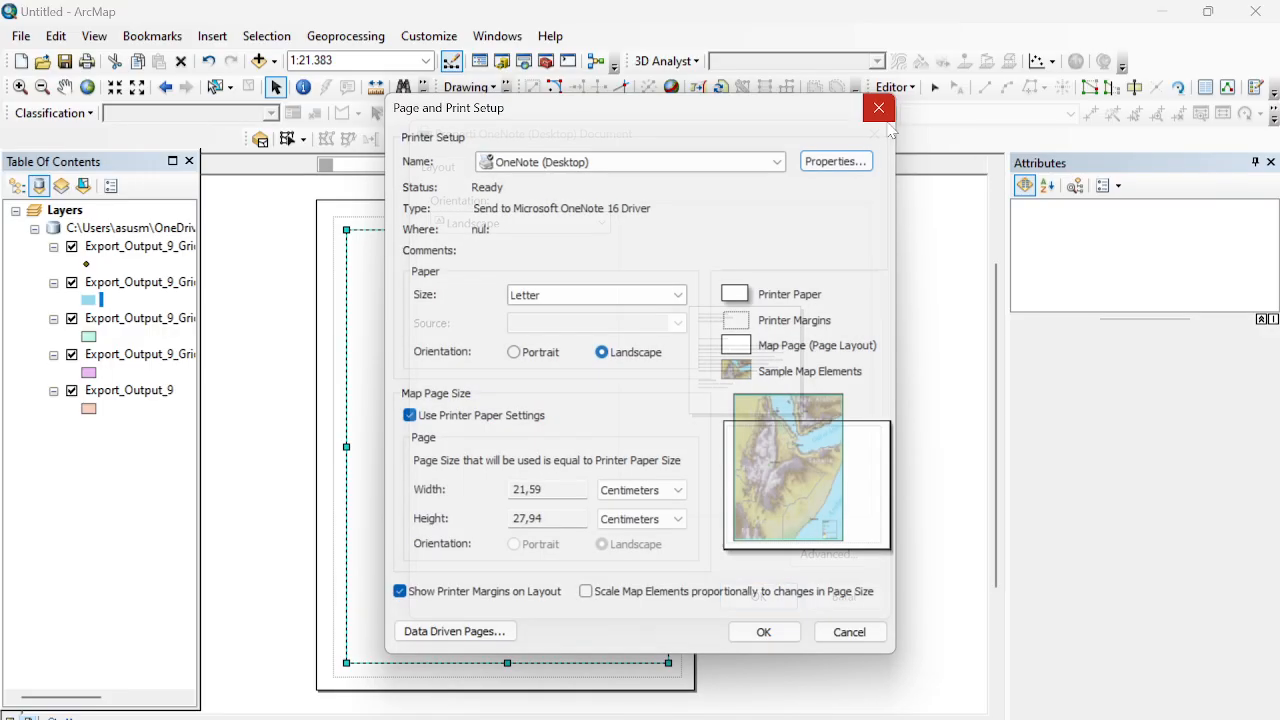
left_click(755, 634)
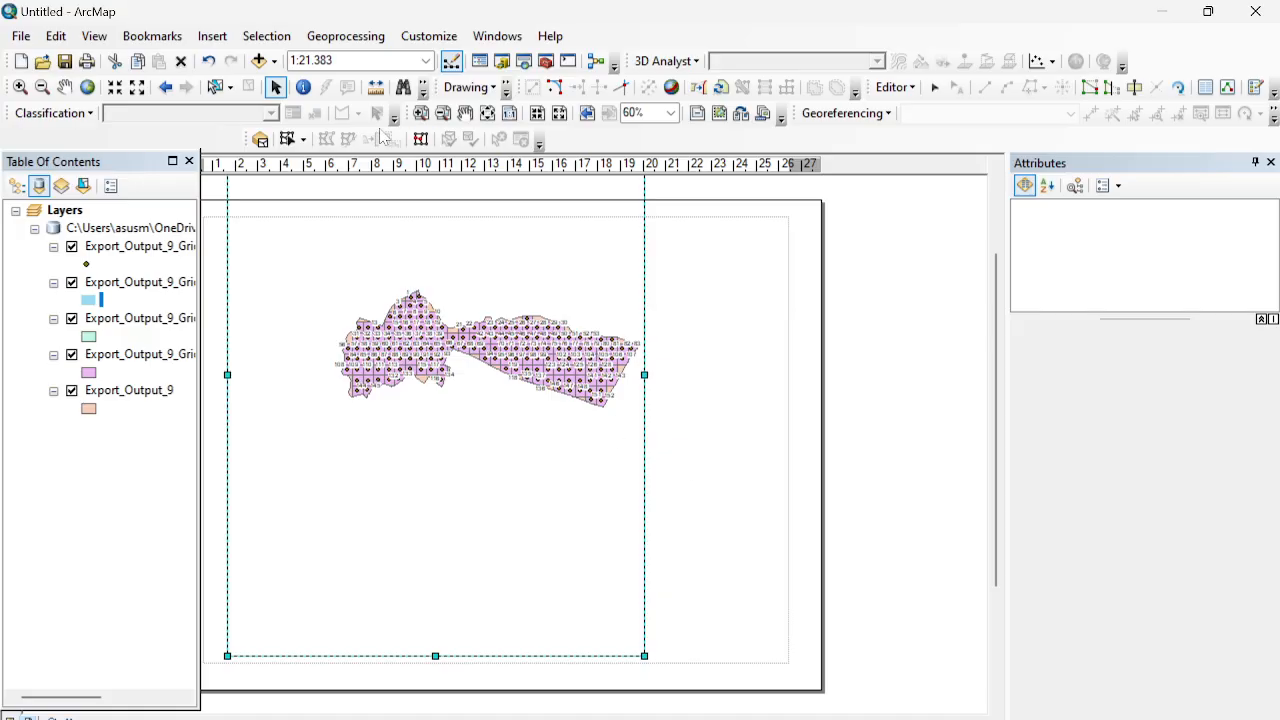
Step: Examine the finished layout in the PETA PLOT PANCOR map document as a reference and return to the untitled map
left_click(64, 87)
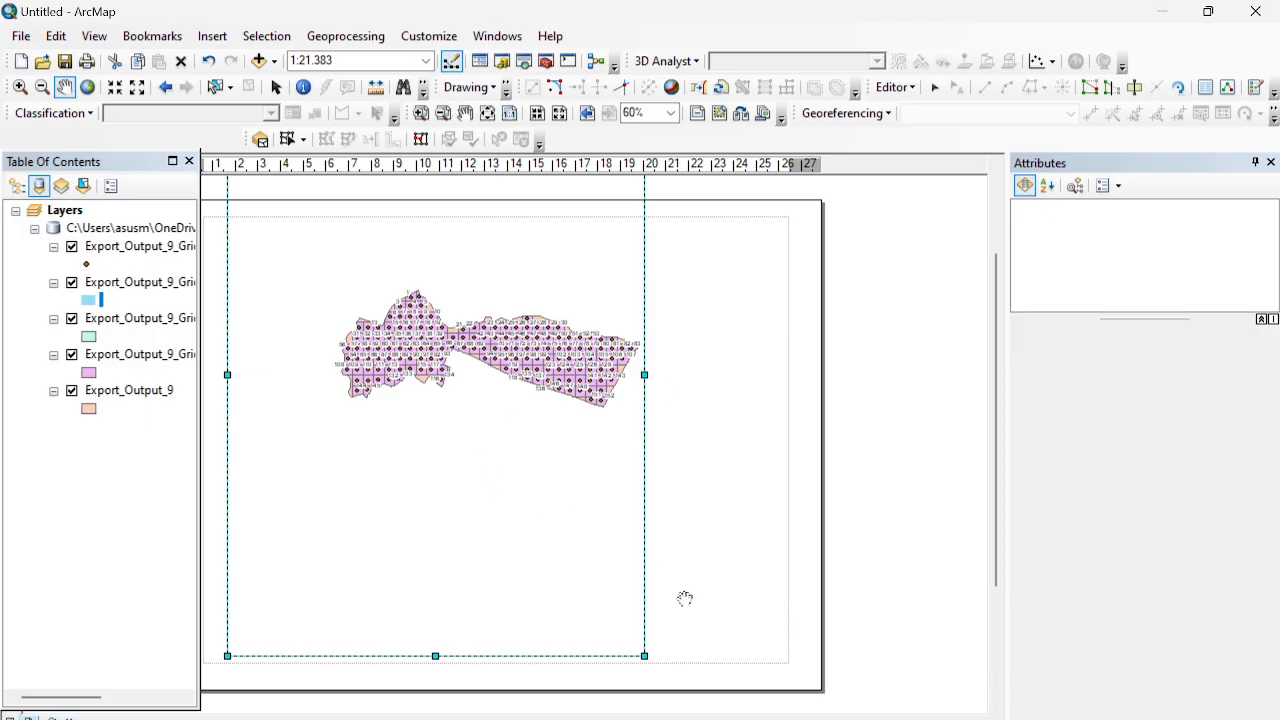
mouse_move(877, 719)
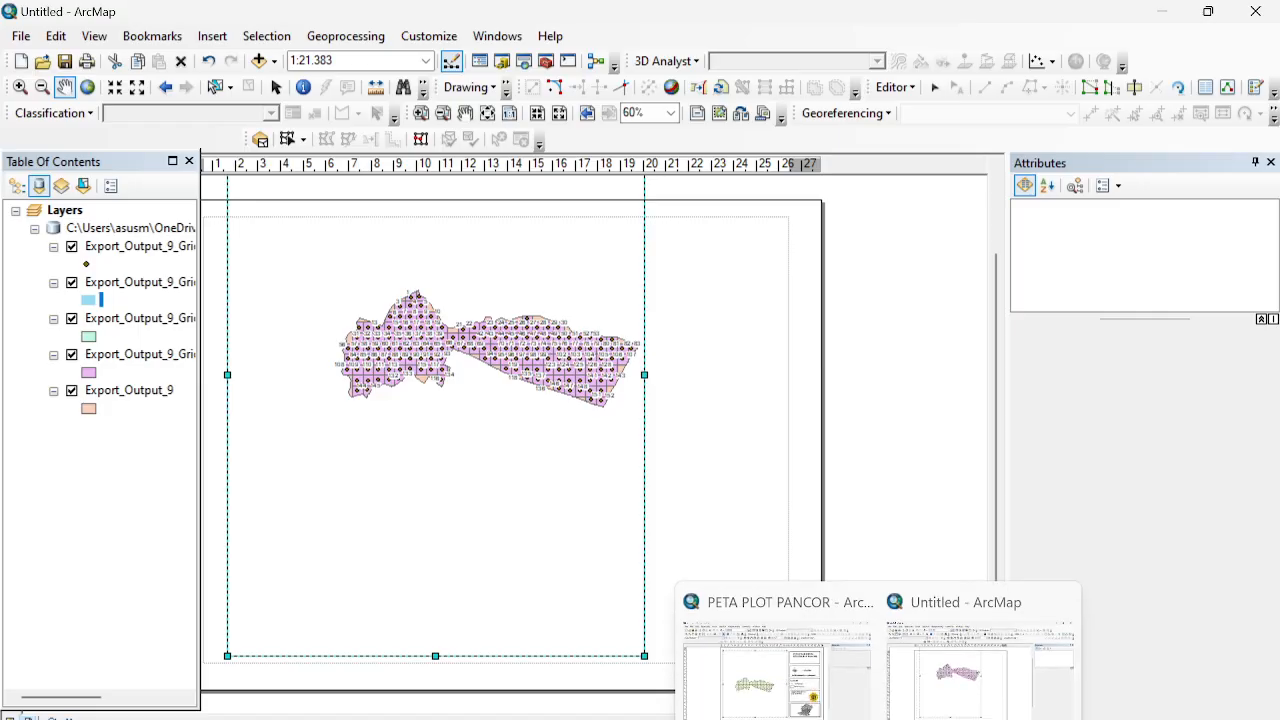
left_click(752, 690)
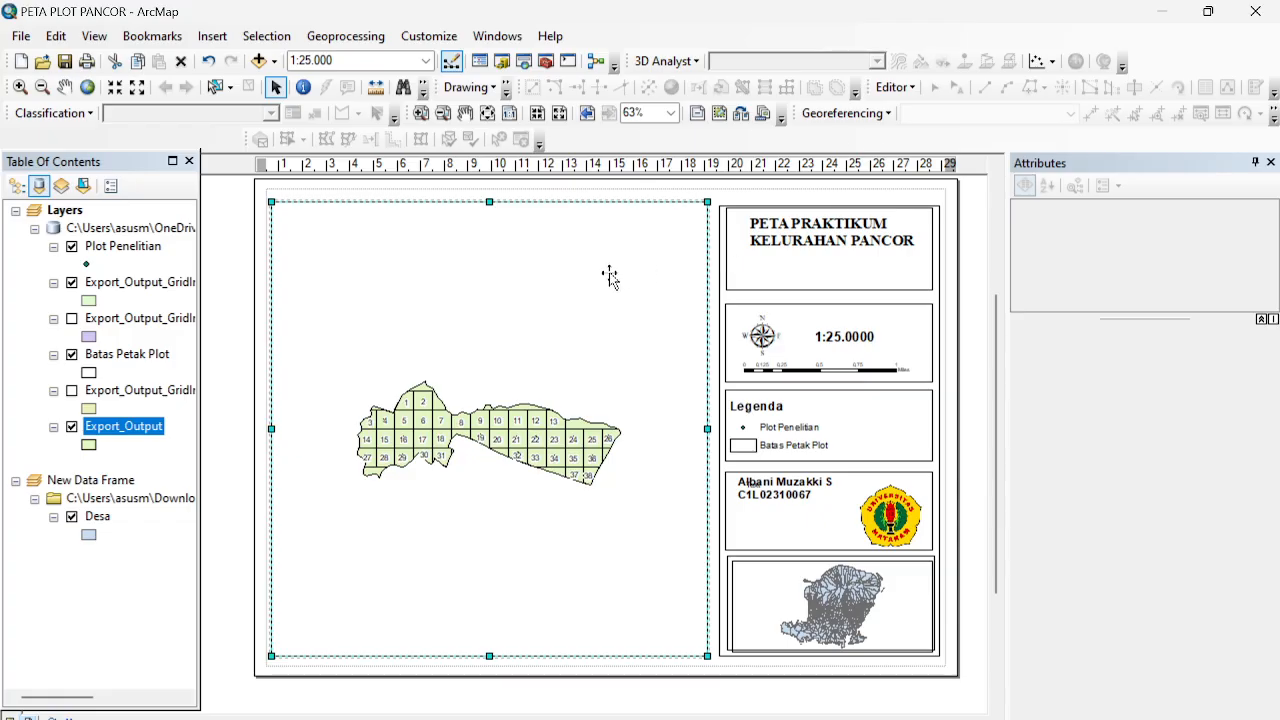
mouse_move(878, 718)
left_click(990, 655)
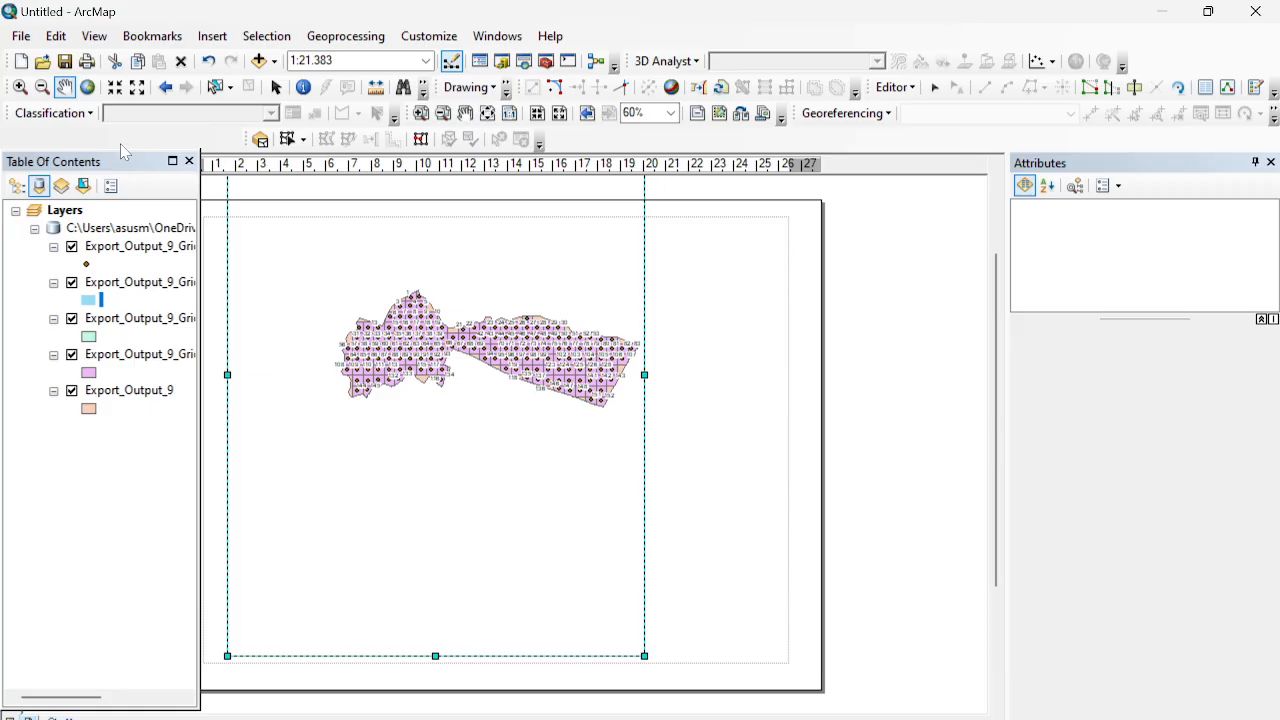
Step: Fit the map to its full extent within the data frame and shift it slightly downward in the frame
left_click_drag(373, 334, 300, 422)
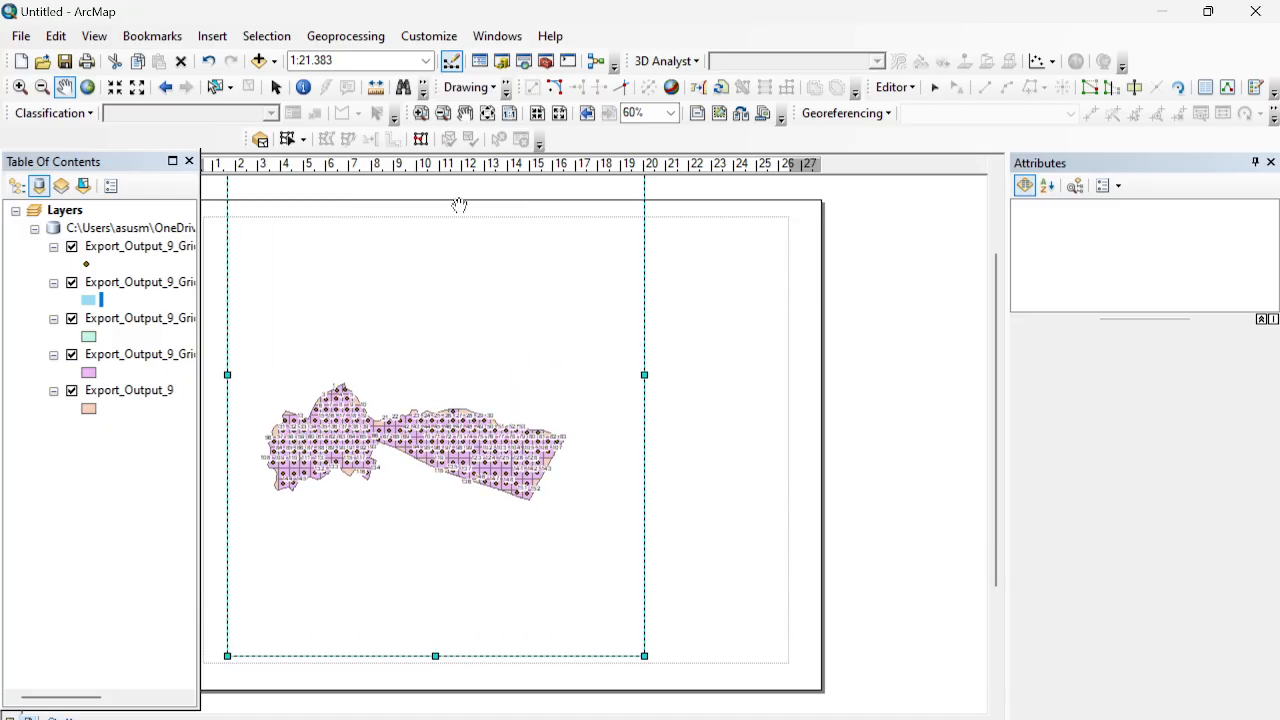
left_click(87, 89)
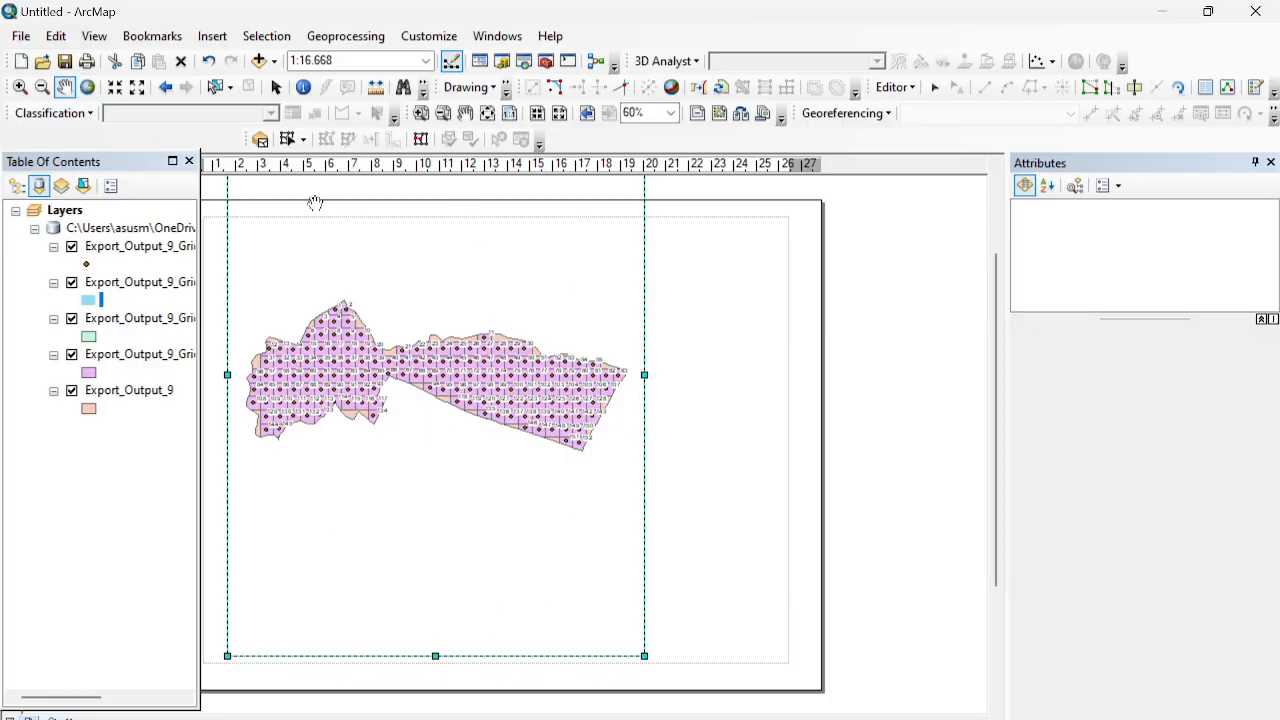
left_click(275, 87)
left_click_drag(436, 660, 429, 700)
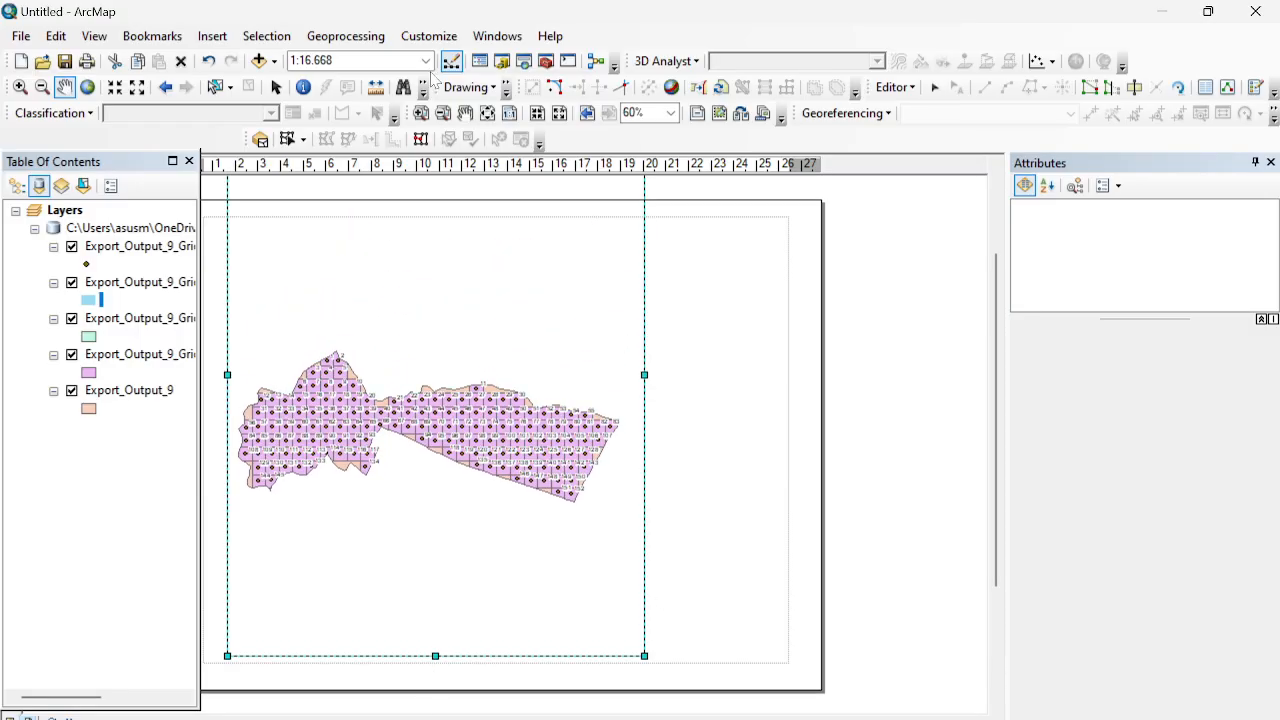
left_click(465, 113)
left_click_drag(714, 329, 800, 371)
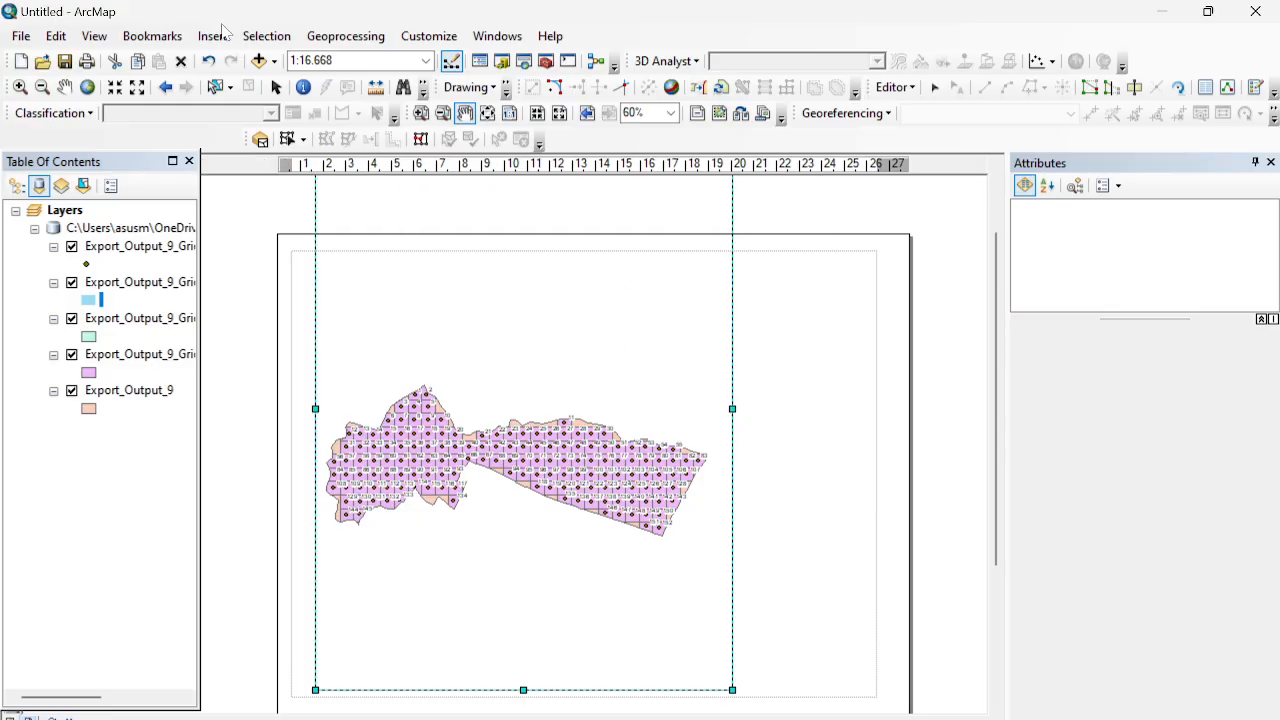
Step: Resize the data frame horizontally so its right edge sits at about 16 cm and its left edge at about 1 cm
left_click(276, 87)
left_click_drag(732, 409, 650, 428)
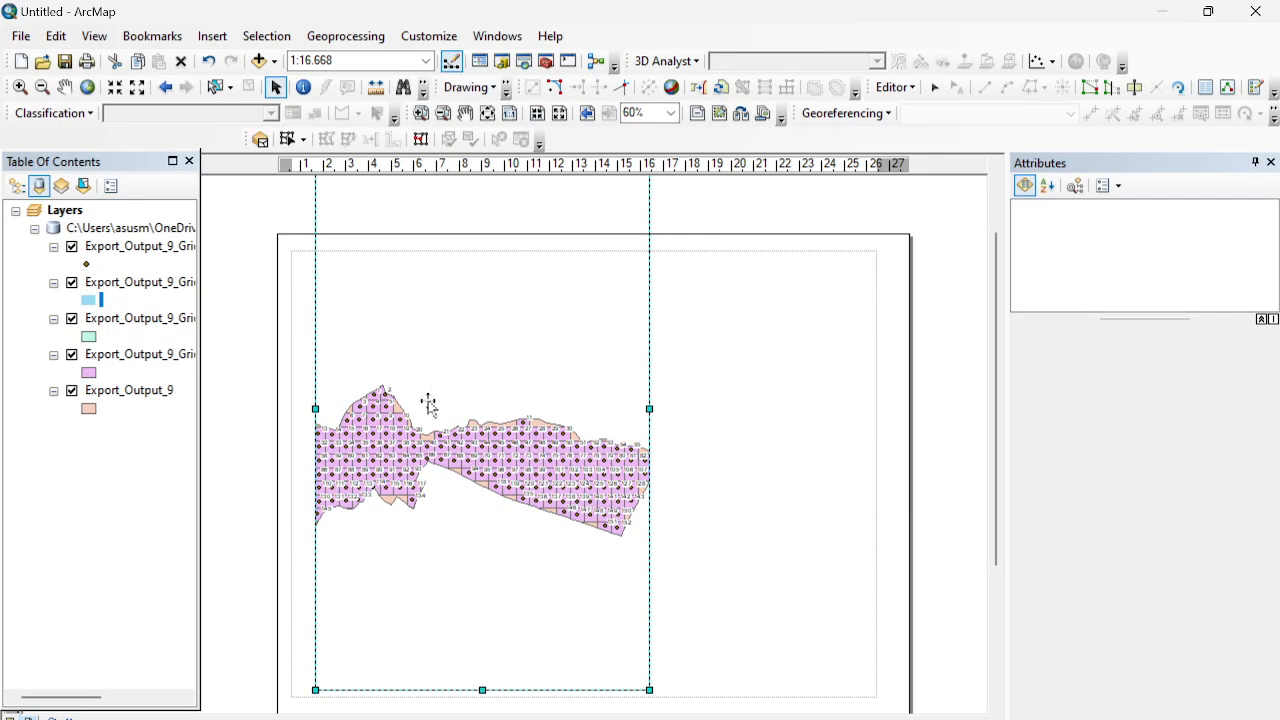
left_click_drag(314, 409, 300, 422)
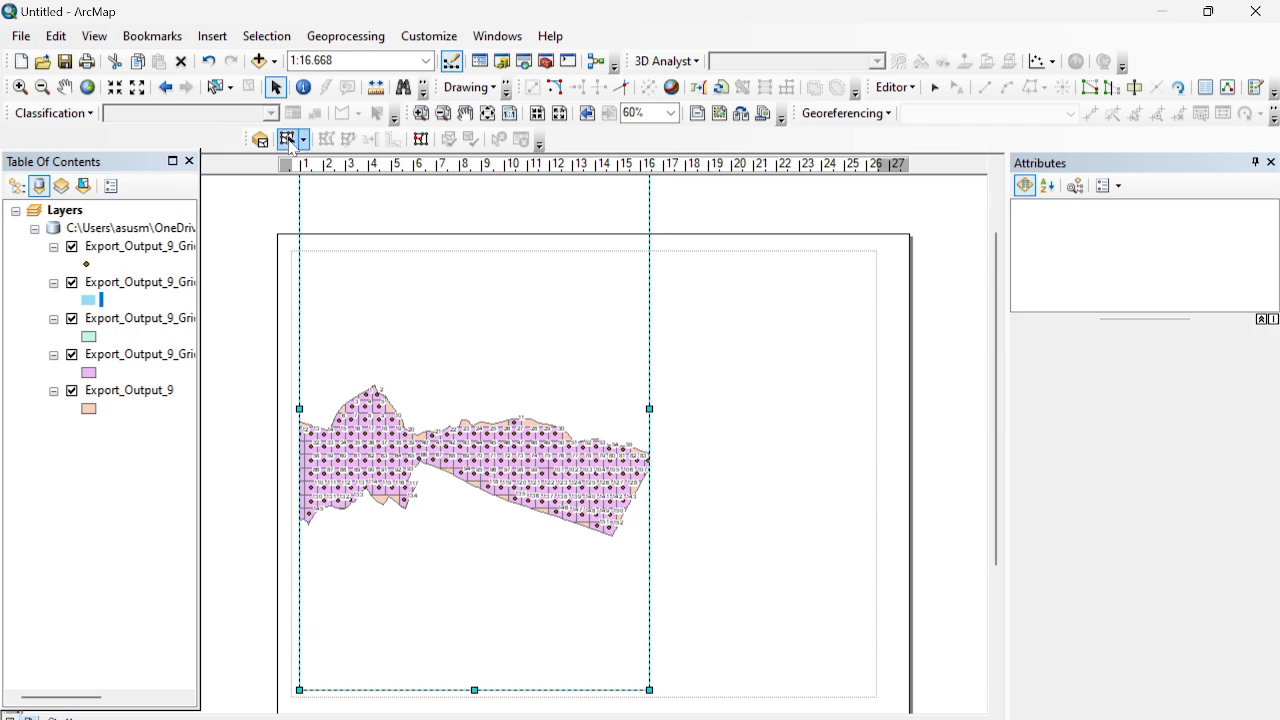
Step: Set the map scale to 1:24.000, then reposition and shorten the data frame vertically to fit inside the page margins
left_click(424, 63)
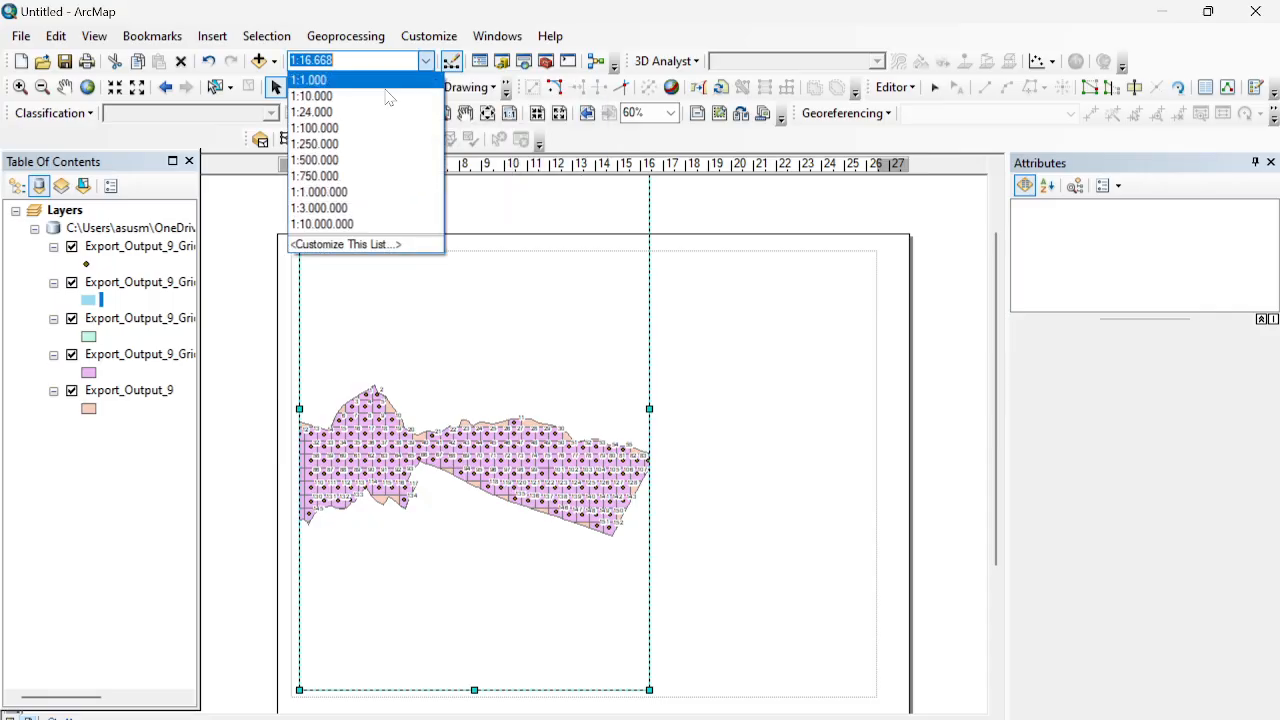
left_click(331, 111)
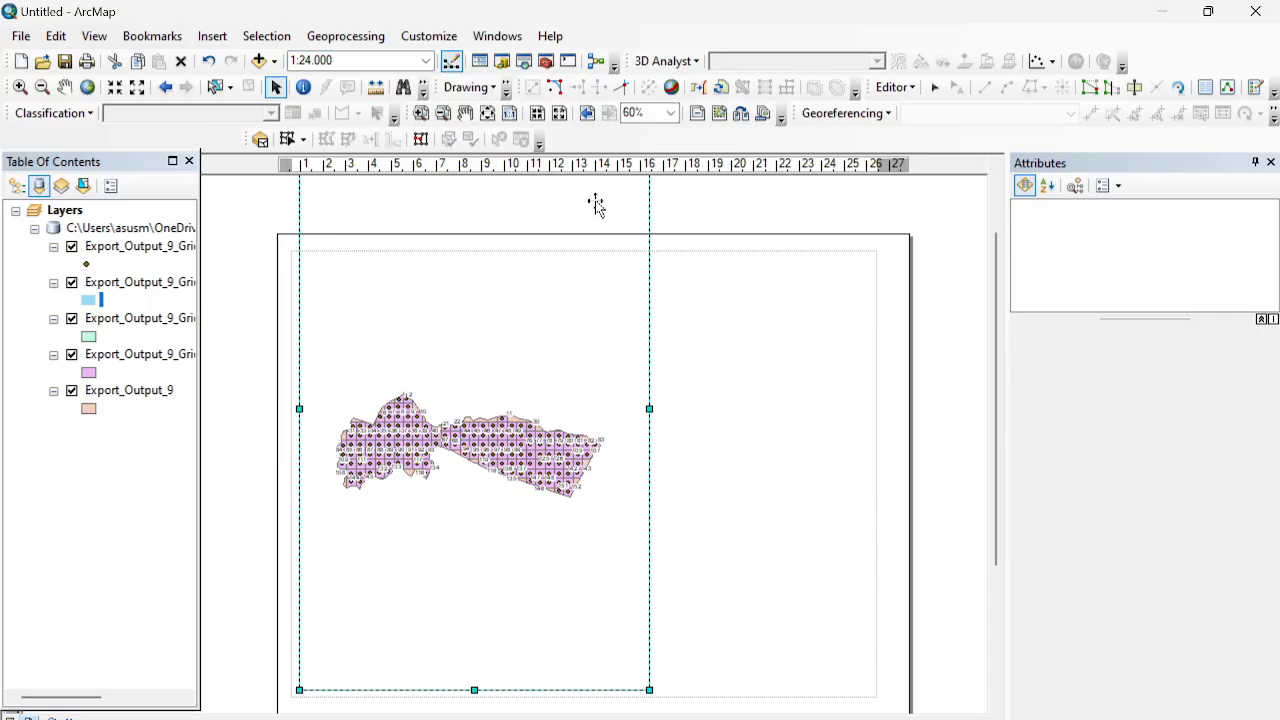
left_click_drag(522, 374, 515, 511)
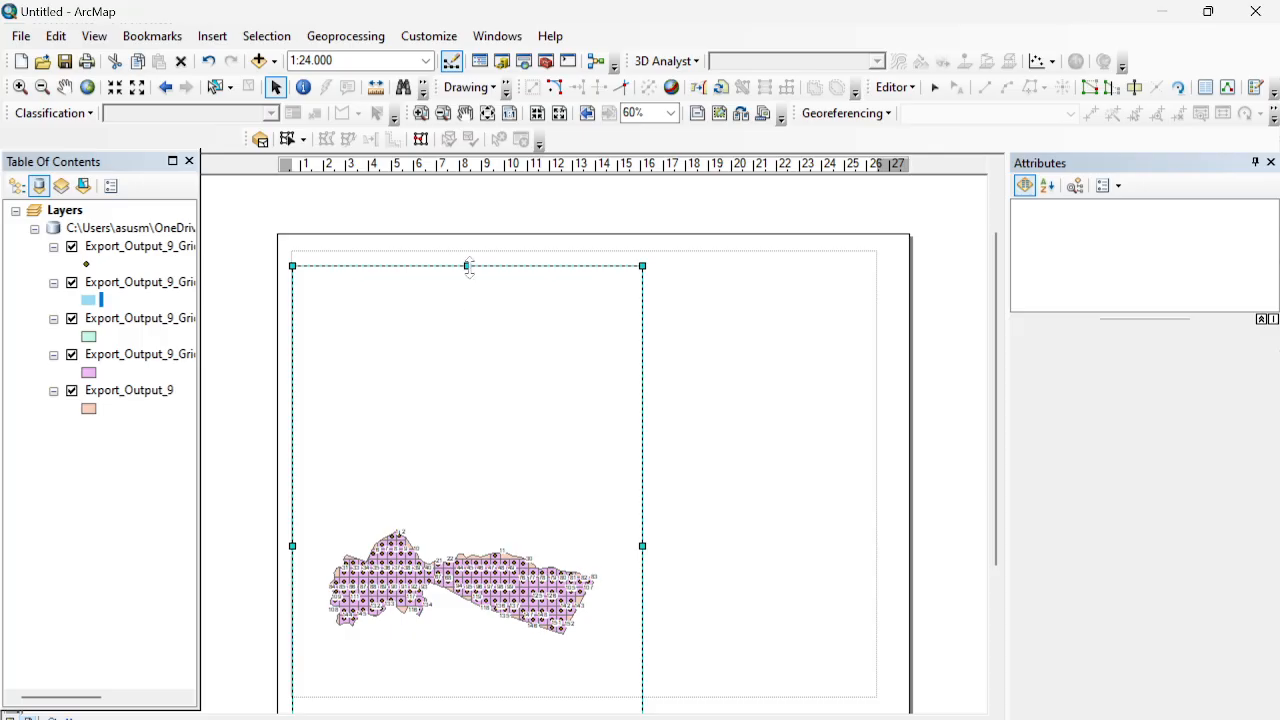
left_click_drag(467, 267, 466, 340)
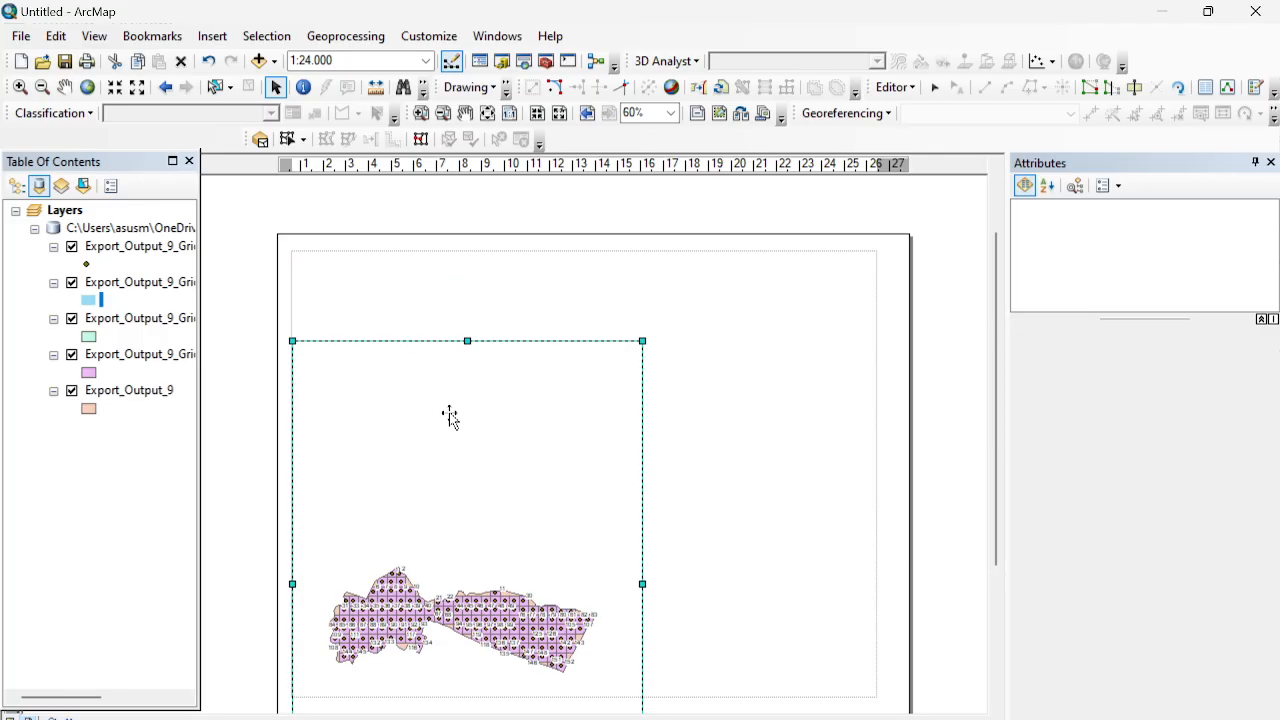
left_click_drag(450, 424, 458, 323)
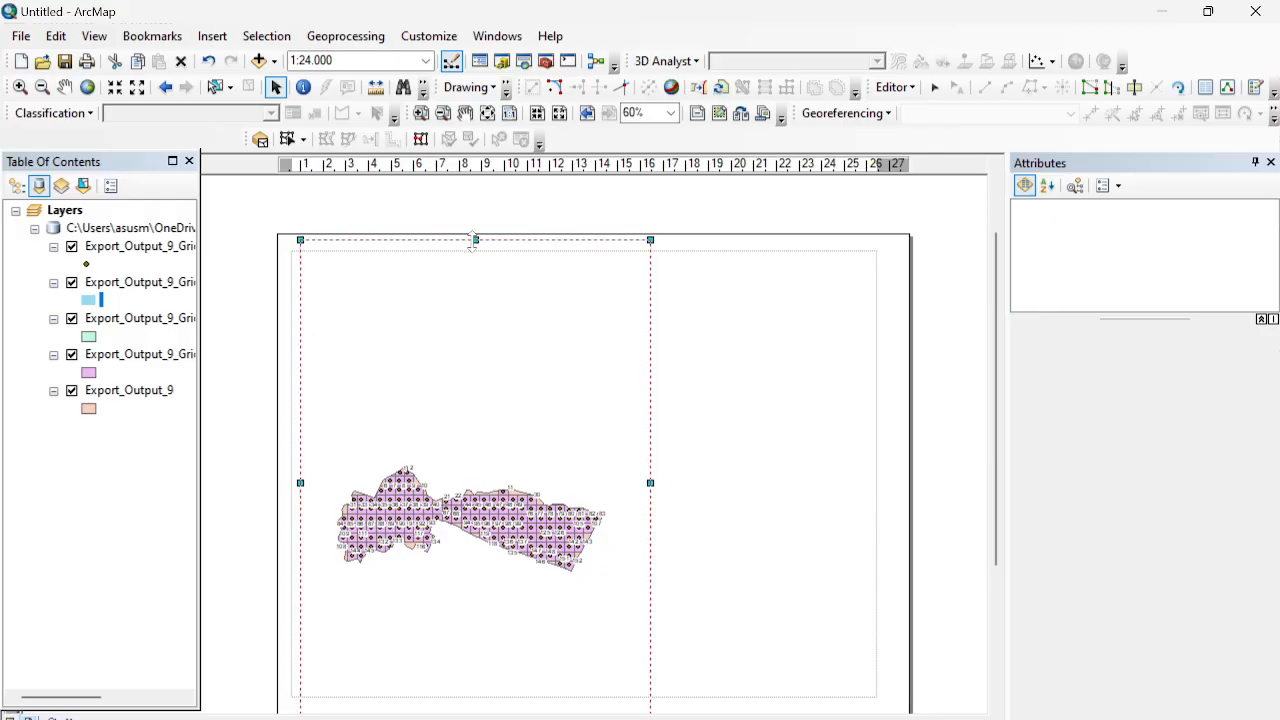
left_click_drag(454, 366, 449, 246)
left_click_drag(468, 396, 466, 472)
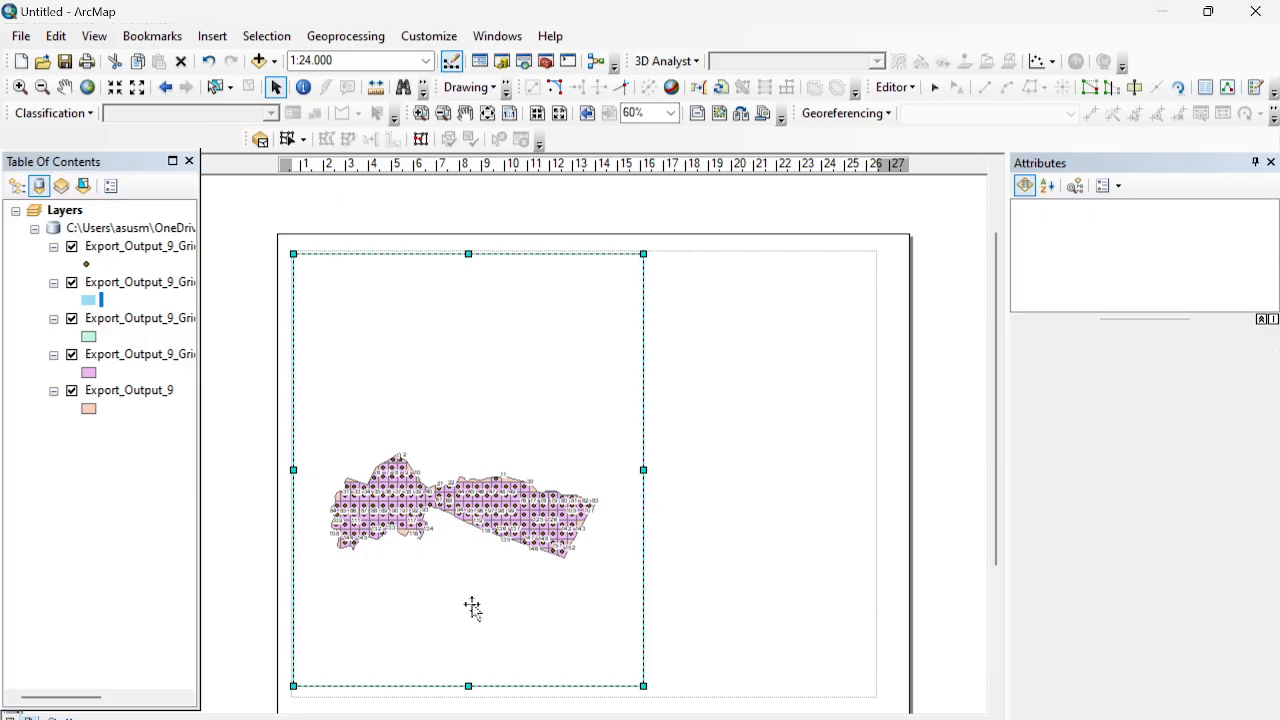
Step: Draw a tall rectangle about 10 cm wide beside the data frame, matching its height, as the map information panel
left_click(465, 113)
left_click_drag(691, 363, 680, 322)
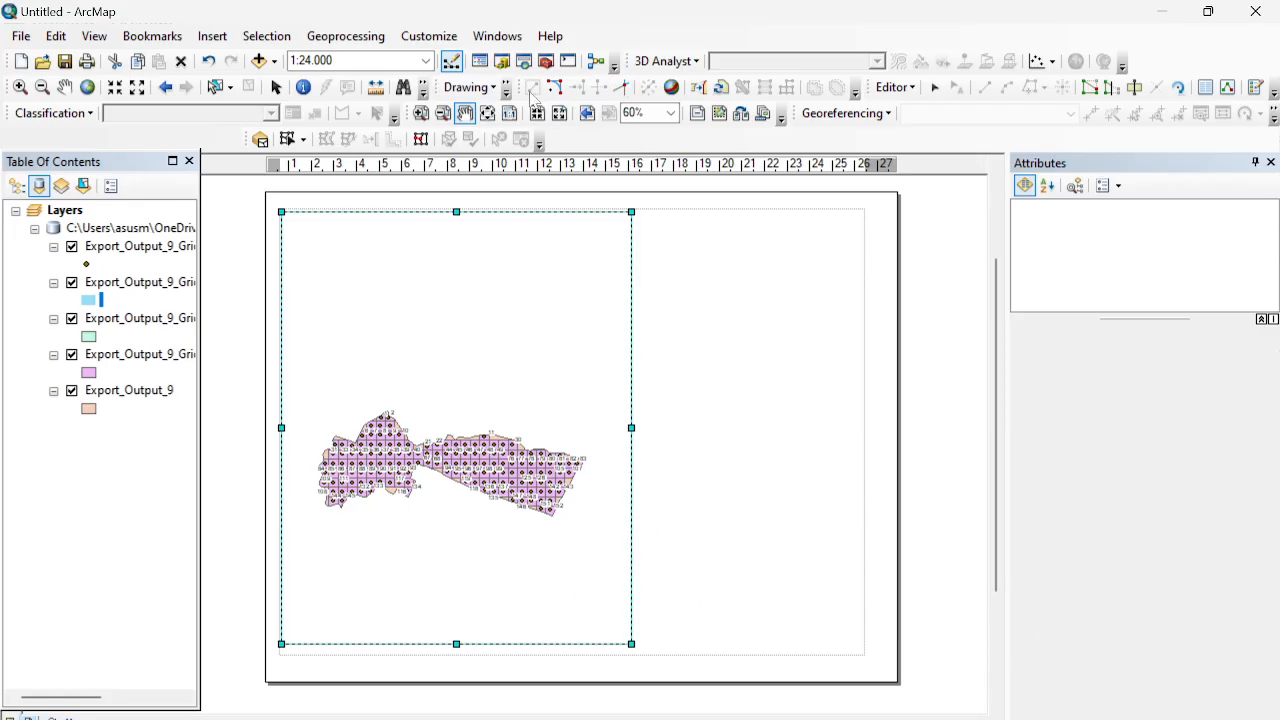
left_click(495, 91)
left_click(506, 92)
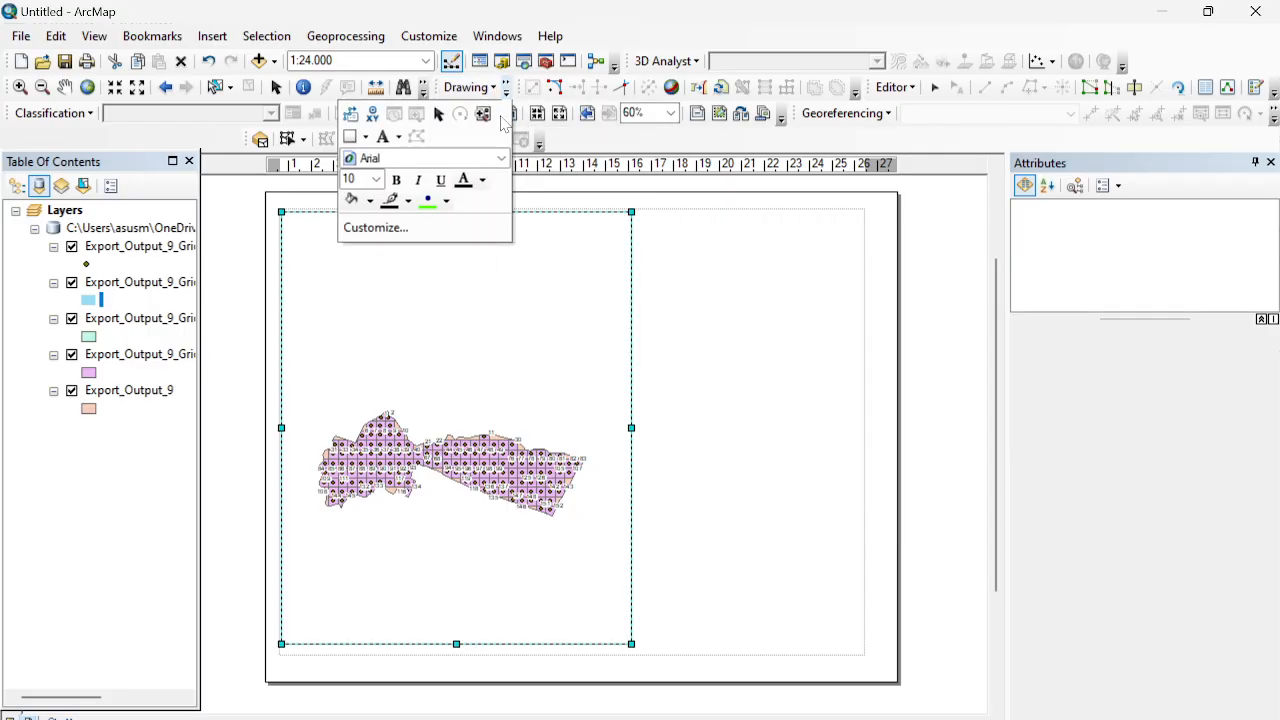
left_click(355, 137)
left_click(355, 138)
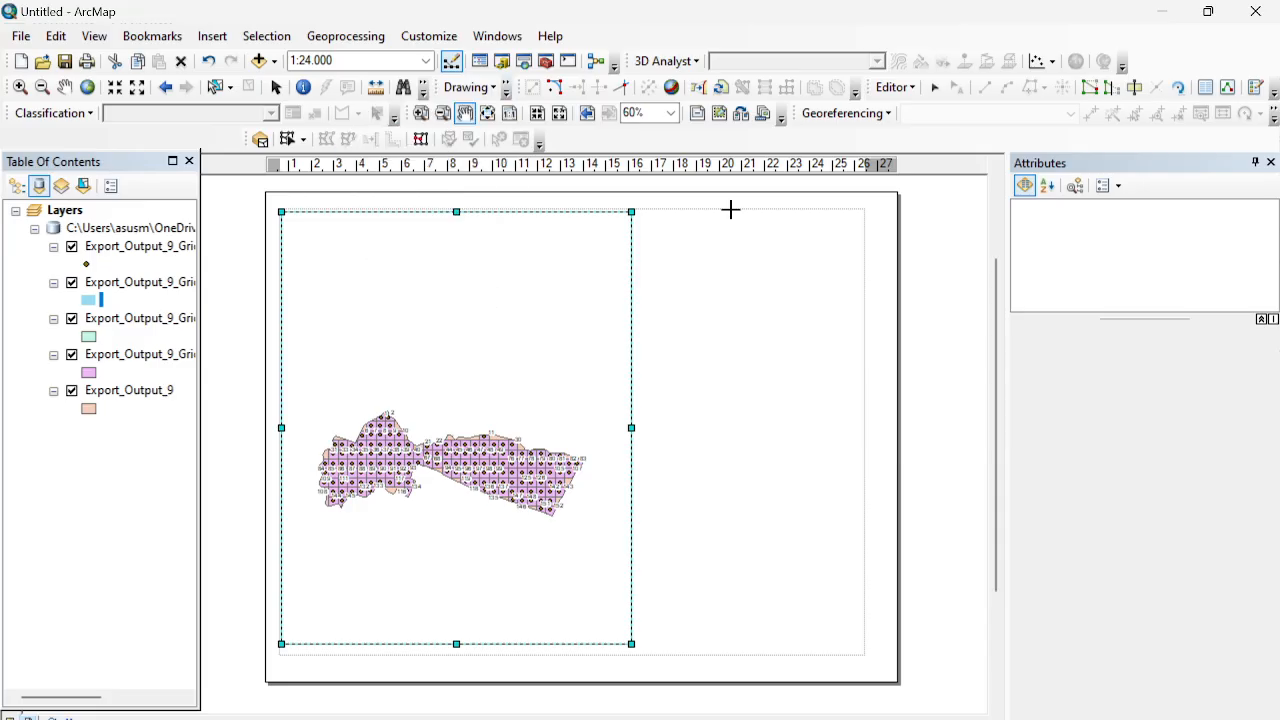
left_click_drag(642, 212, 870, 645)
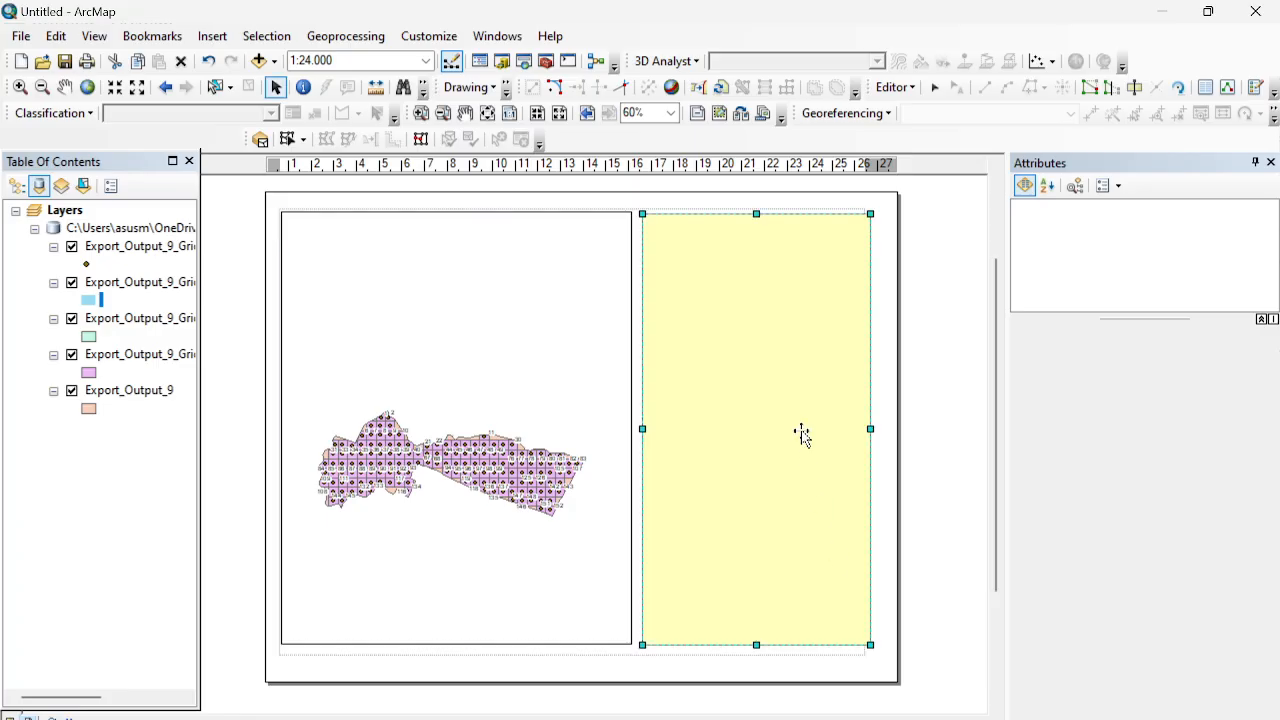
Step: Set the tall rectangle's fill to No Color and raise its top edge slightly to the page margin
right_click(730, 328)
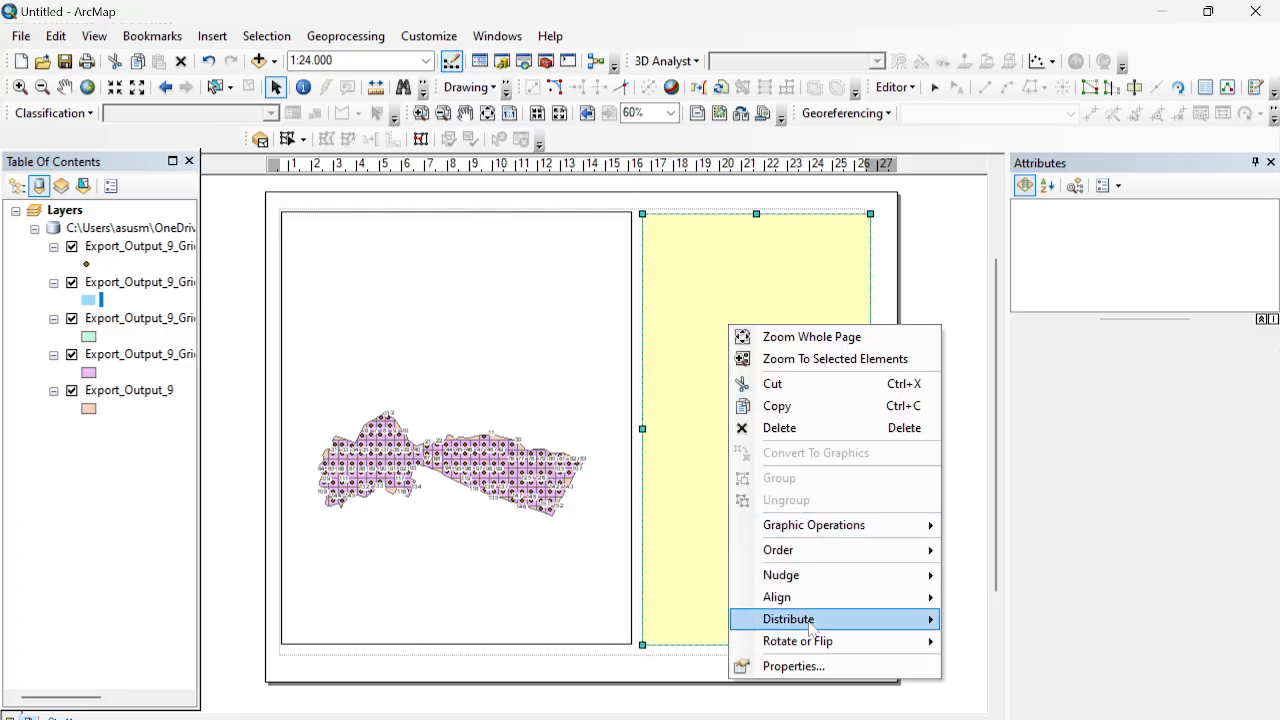
left_click(793, 666)
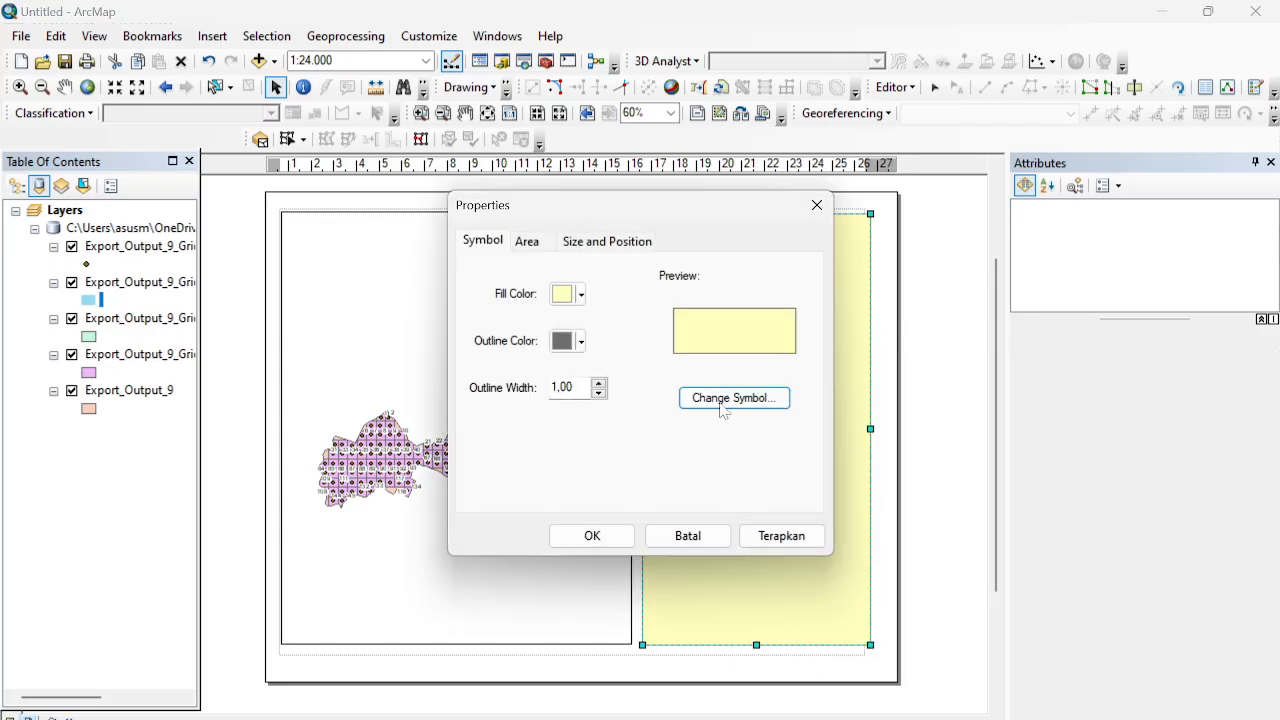
left_click(581, 296)
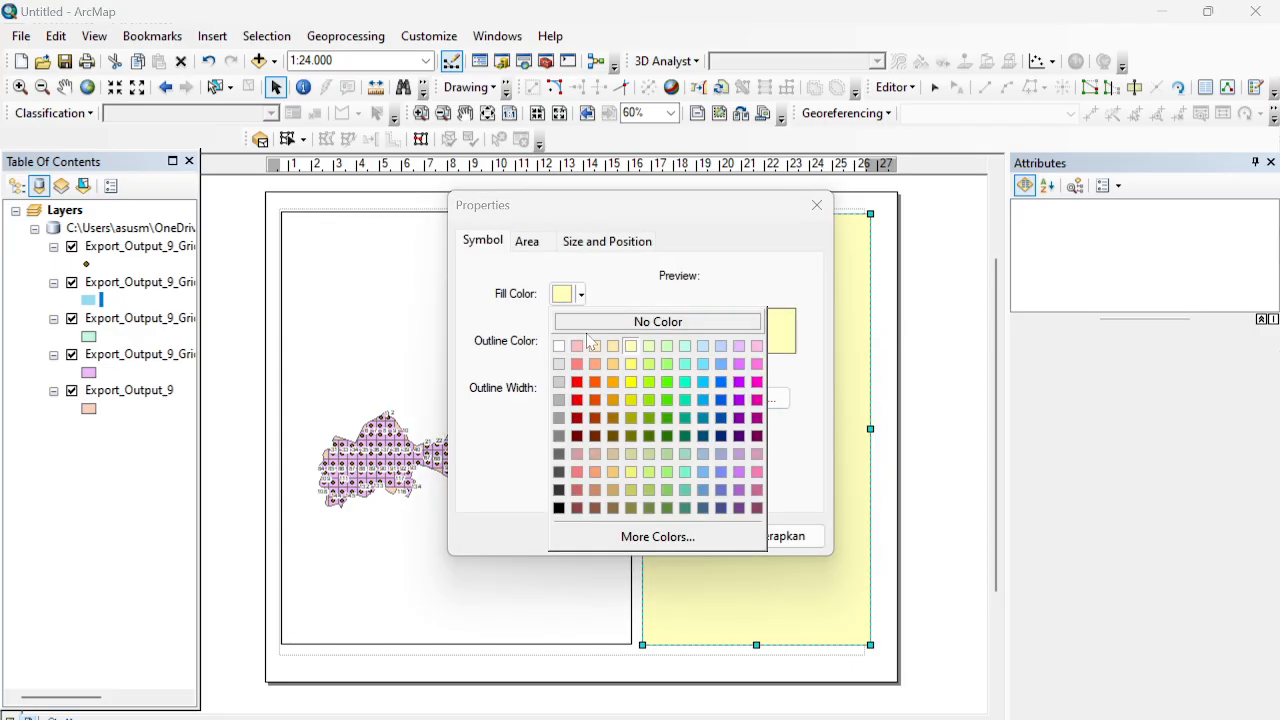
left_click(658, 322)
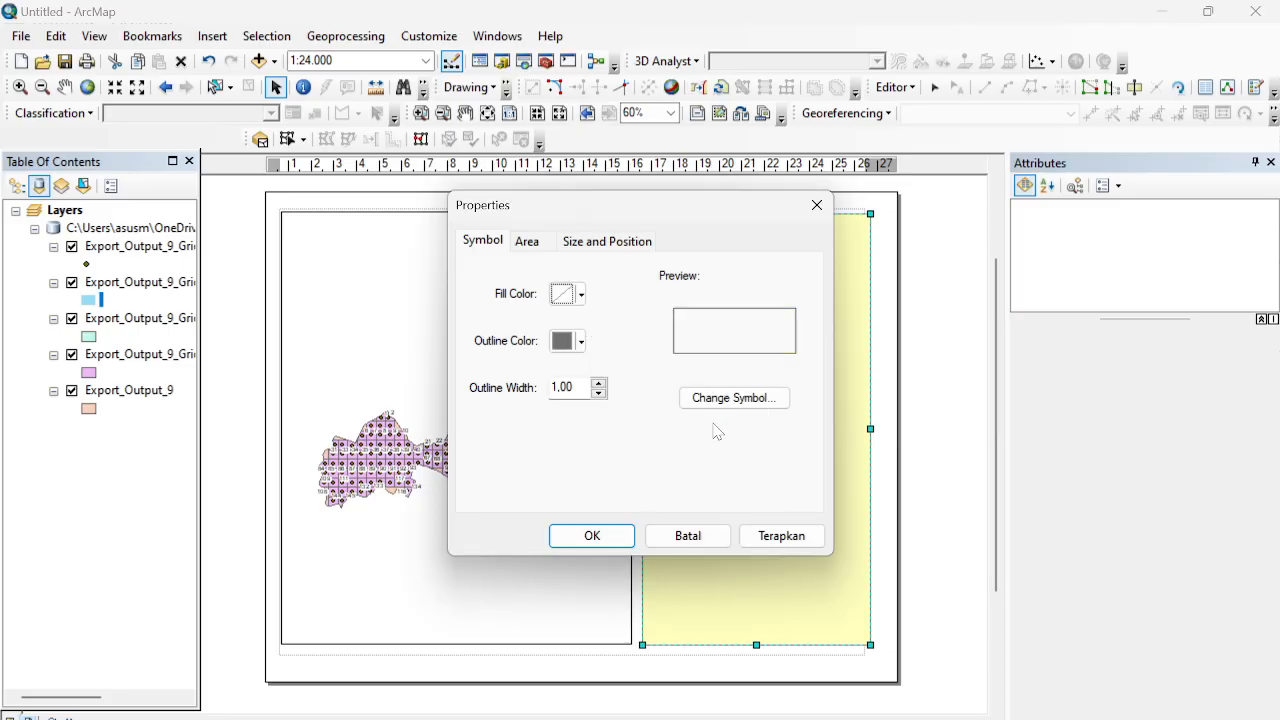
left_click(743, 404)
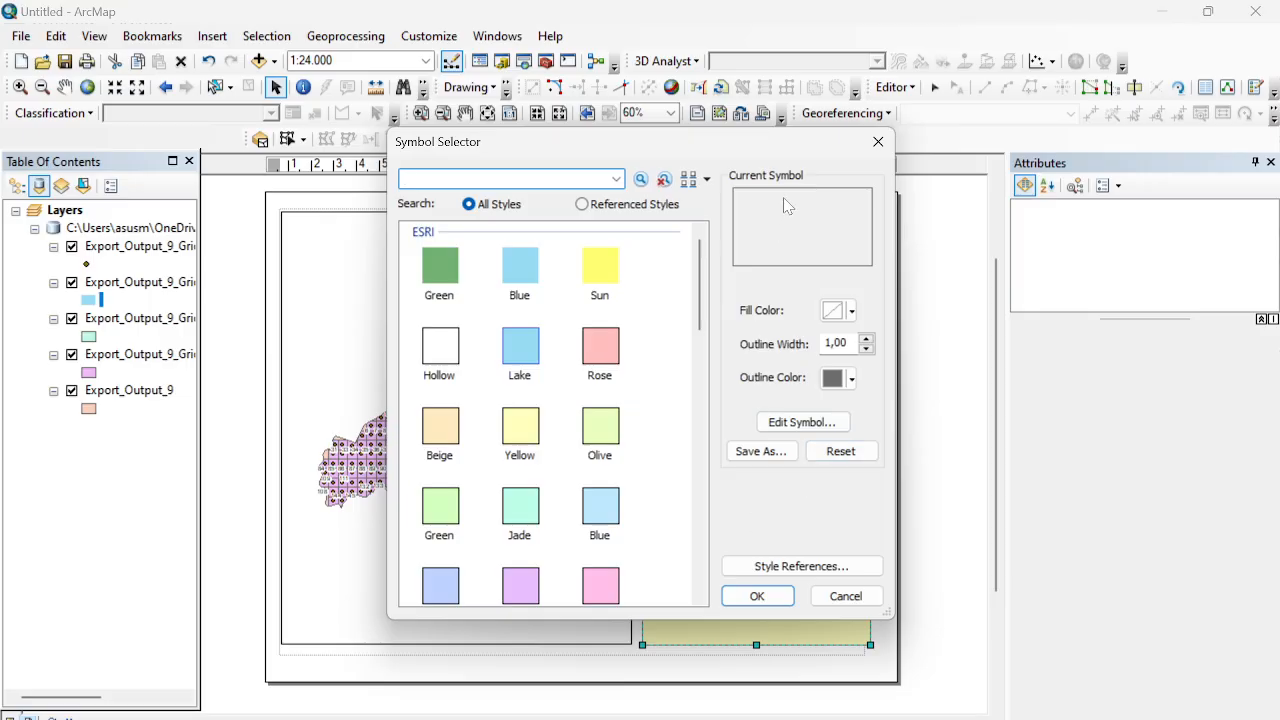
left_click(876, 146)
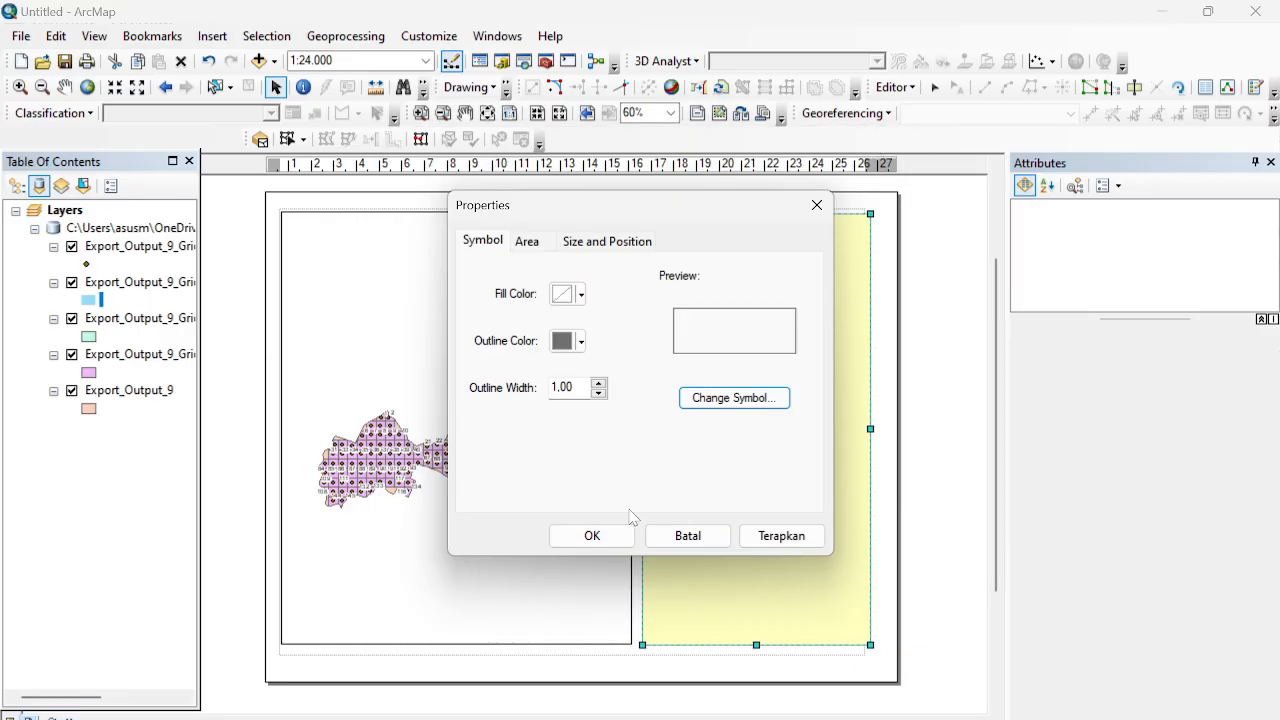
left_click(779, 537)
left_click(779, 537)
left_click(600, 536)
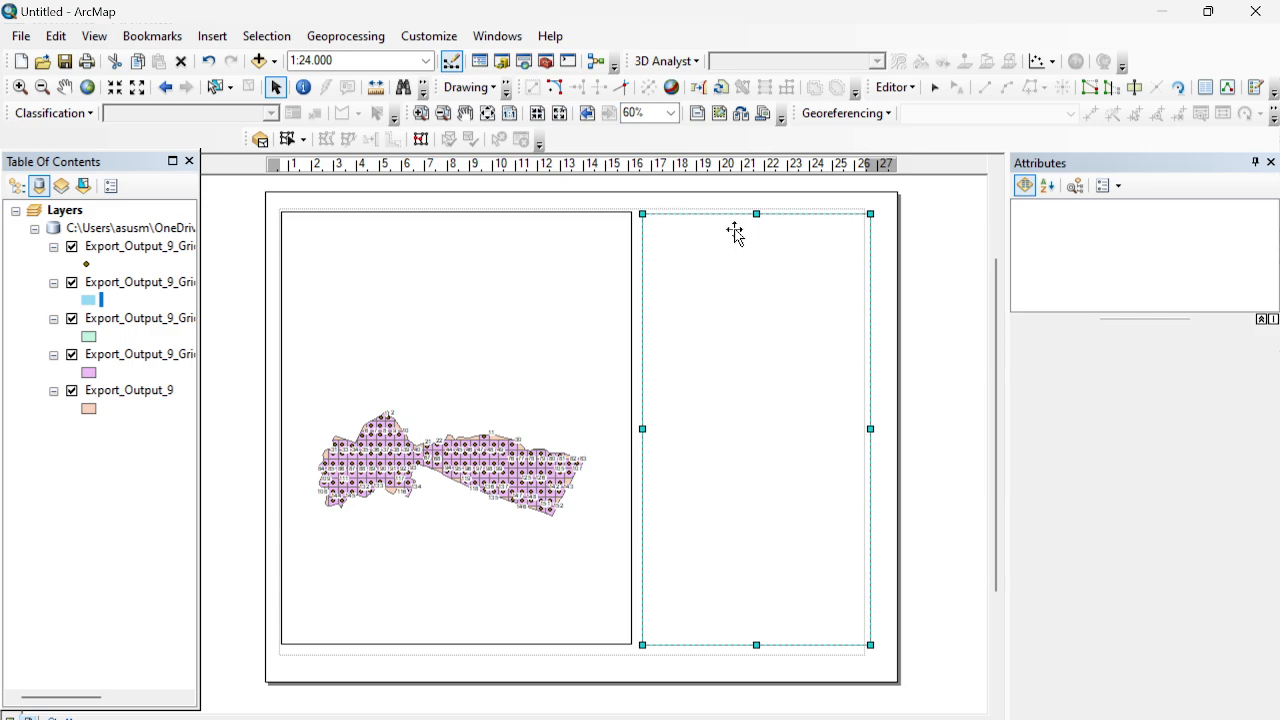
left_click_drag(756, 213, 755, 209)
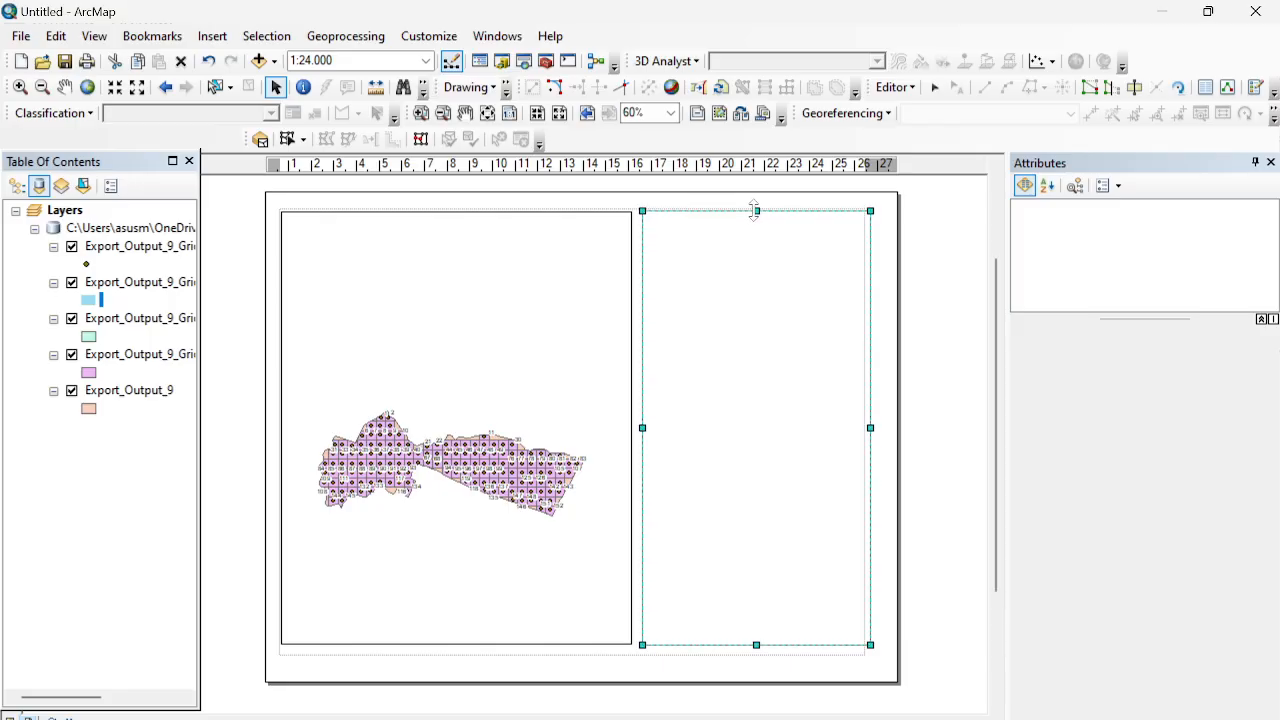
Step: Draw a rectangle about 9.5 cm wide and 3.3 cm high inside the upper end of the information panel
left_click(491, 88)
left_click(493, 88)
left_click(507, 88)
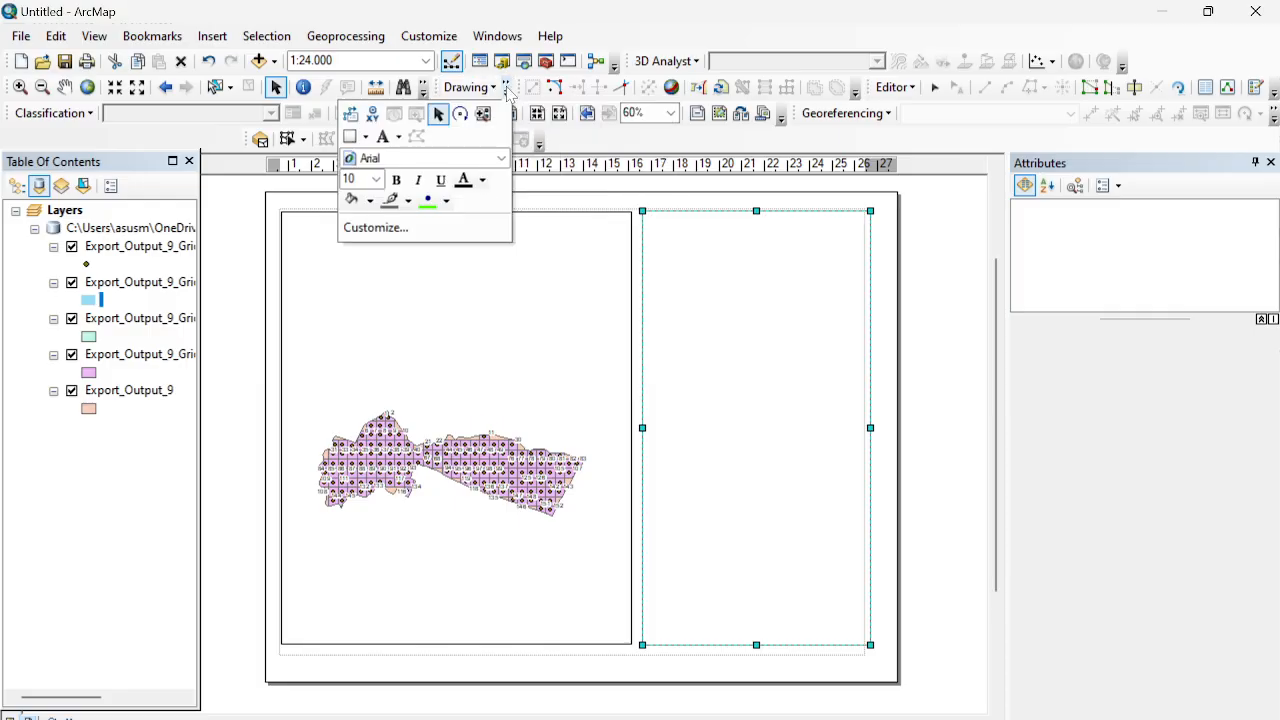
left_click(507, 88)
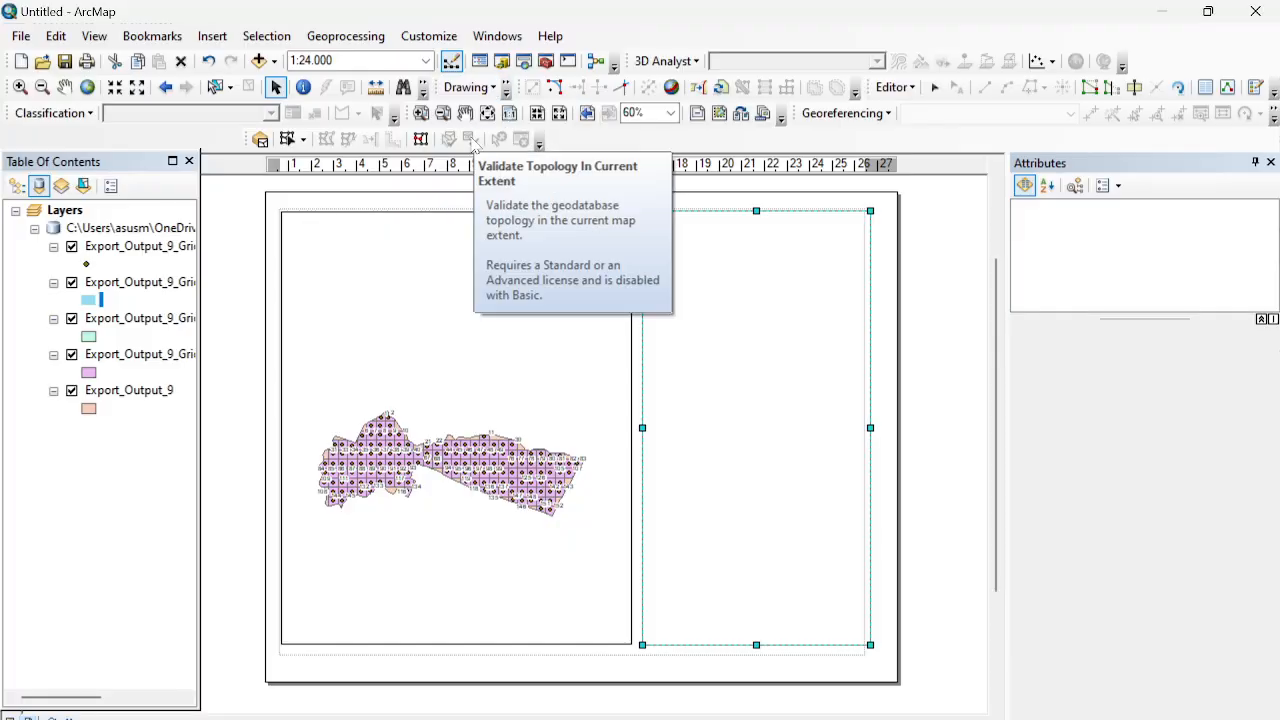
left_click(507, 88)
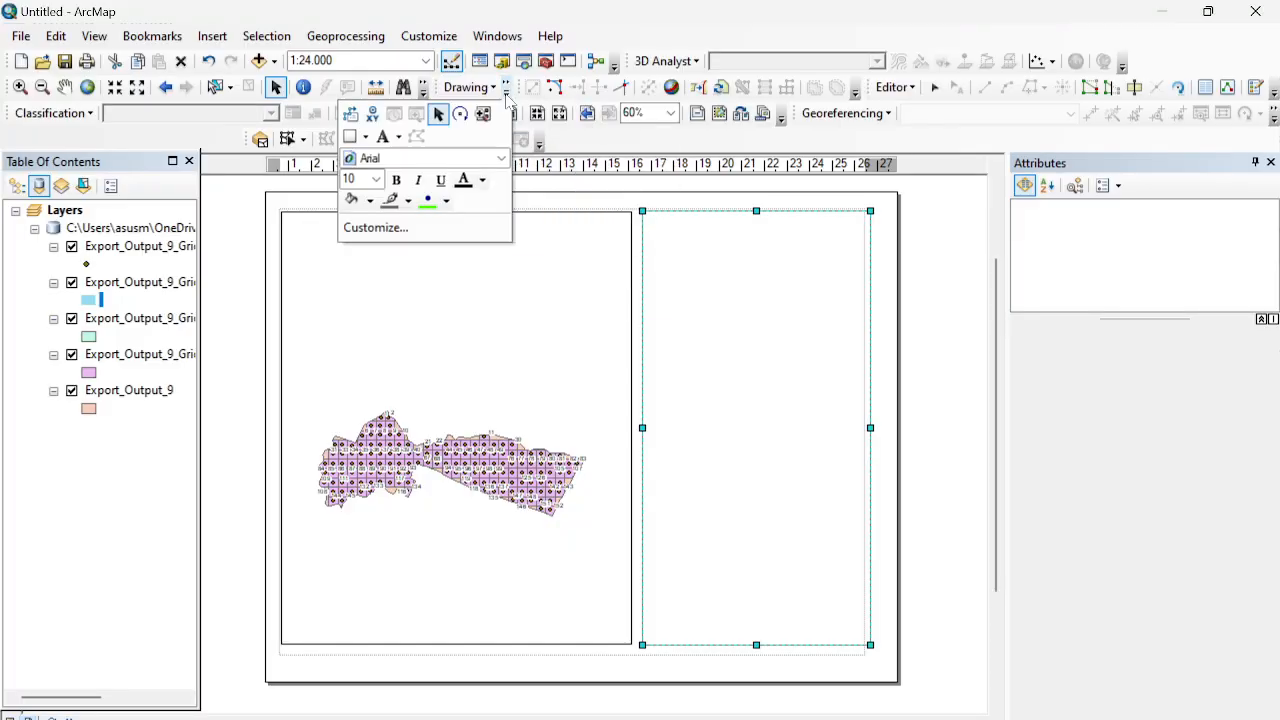
left_click(365, 137)
left_click(365, 137)
left_click(358, 141)
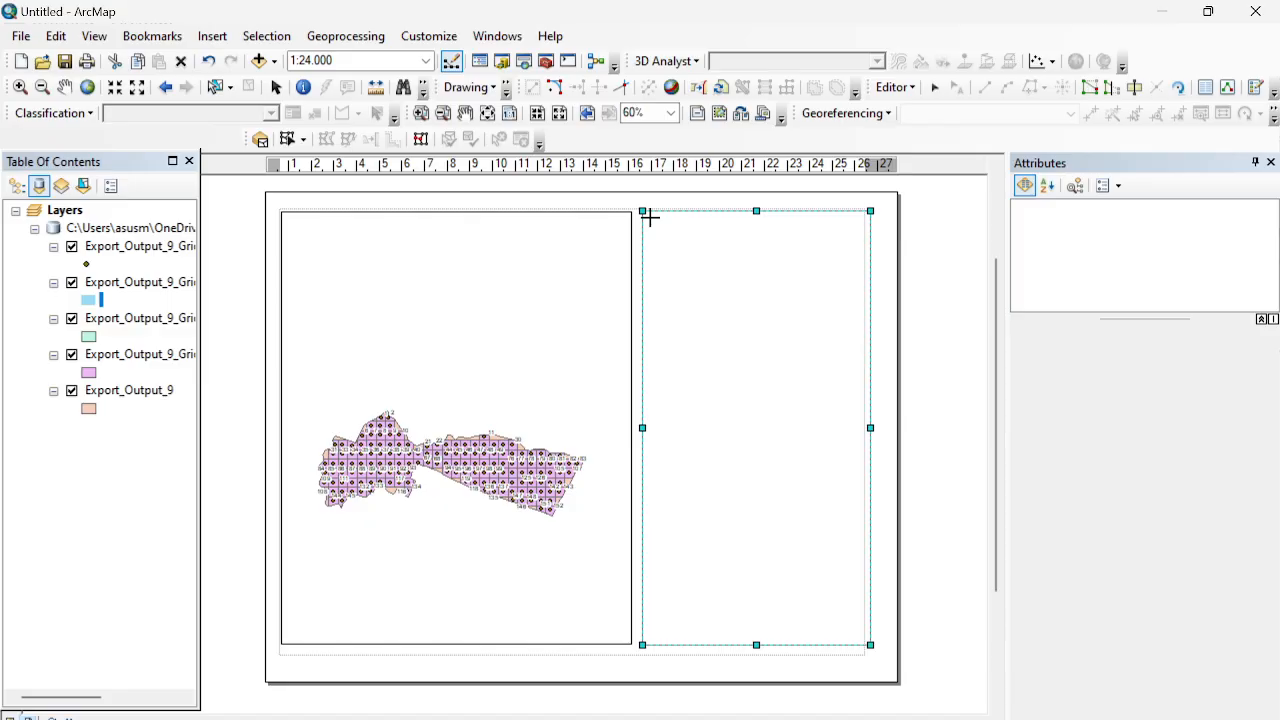
left_click_drag(736, 235, 864, 292)
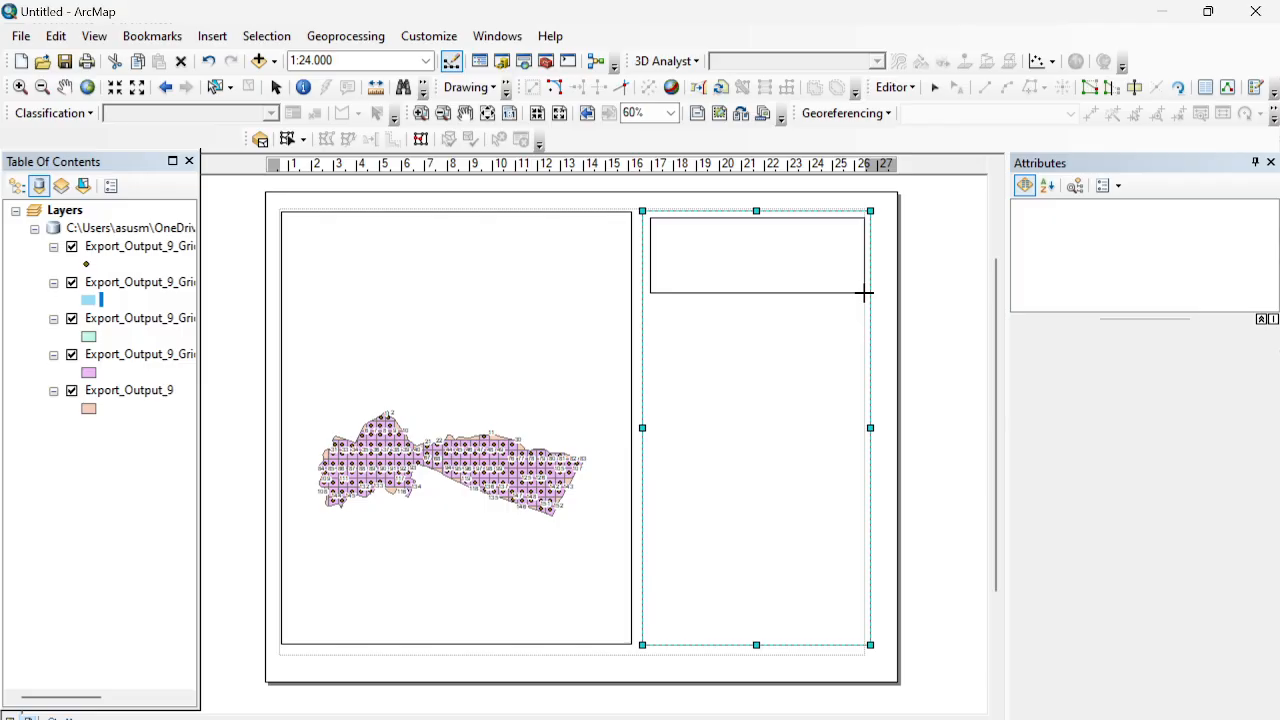
left_click_drag(864, 292, 864, 291)
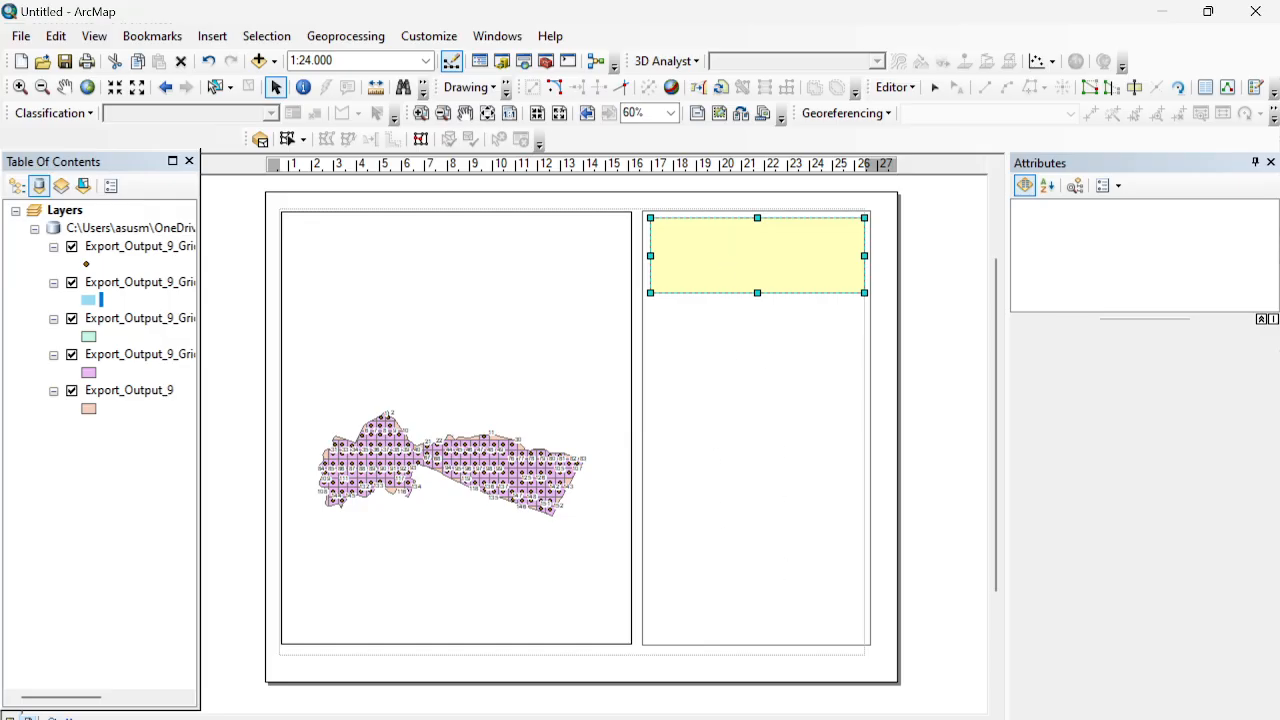
Step: Check the information panel's arrangement in the PETA PLOT PANCOR reference map and return to the untitled map
mouse_move(878, 719)
left_click(822, 705)
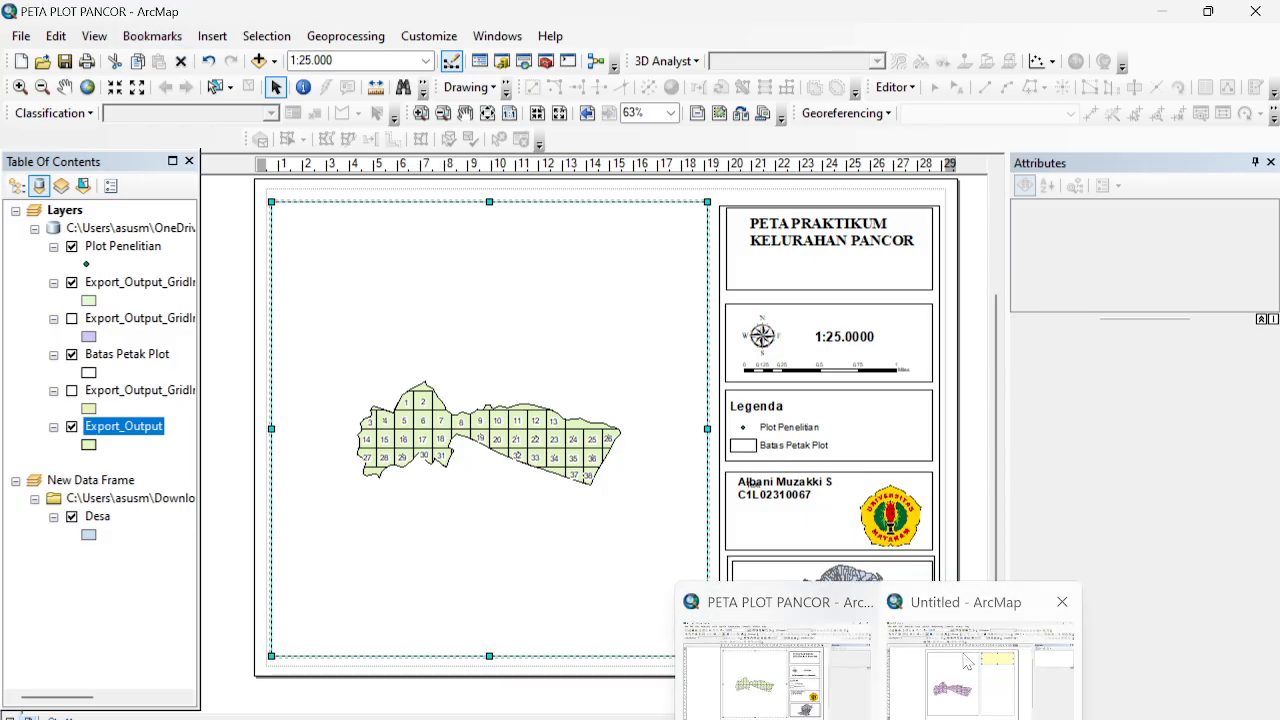
left_click(970, 660)
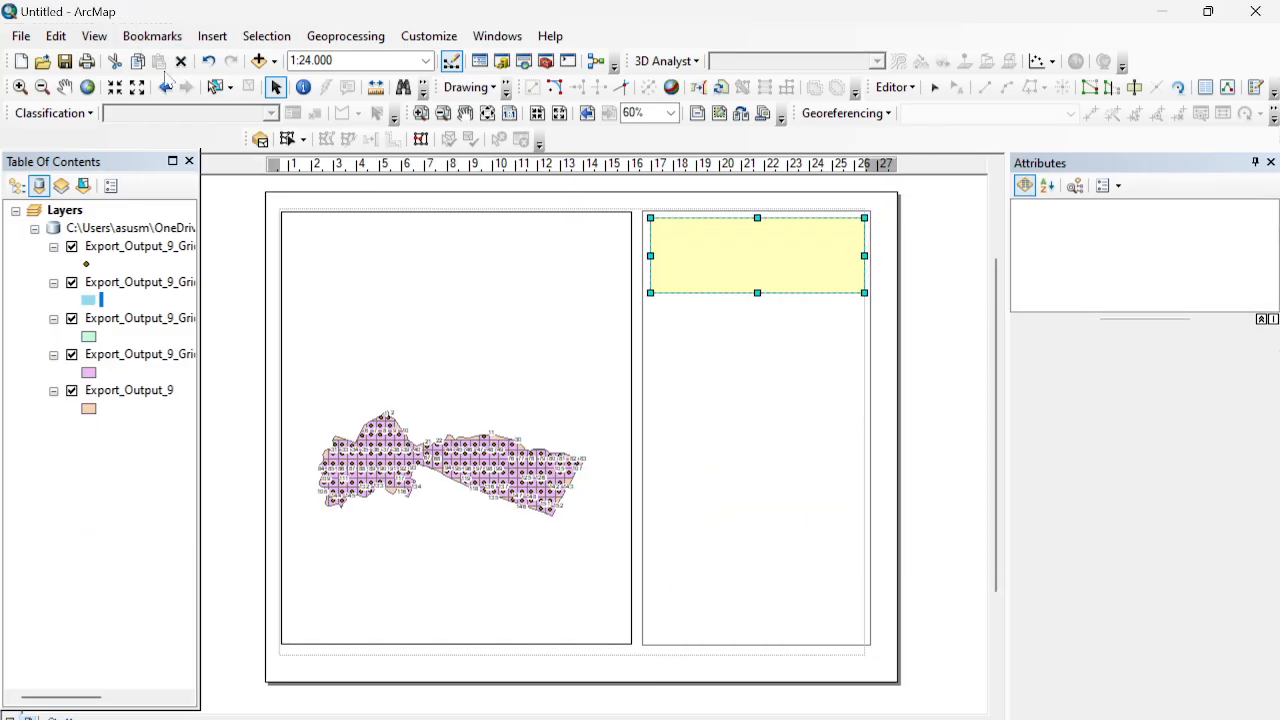
Step: Start a legend containing only the Export_Output_9_GridIndexFea2 and Export_Output_9_GridIndexFea1 layers and proceed to its title settings
left_click(216, 38)
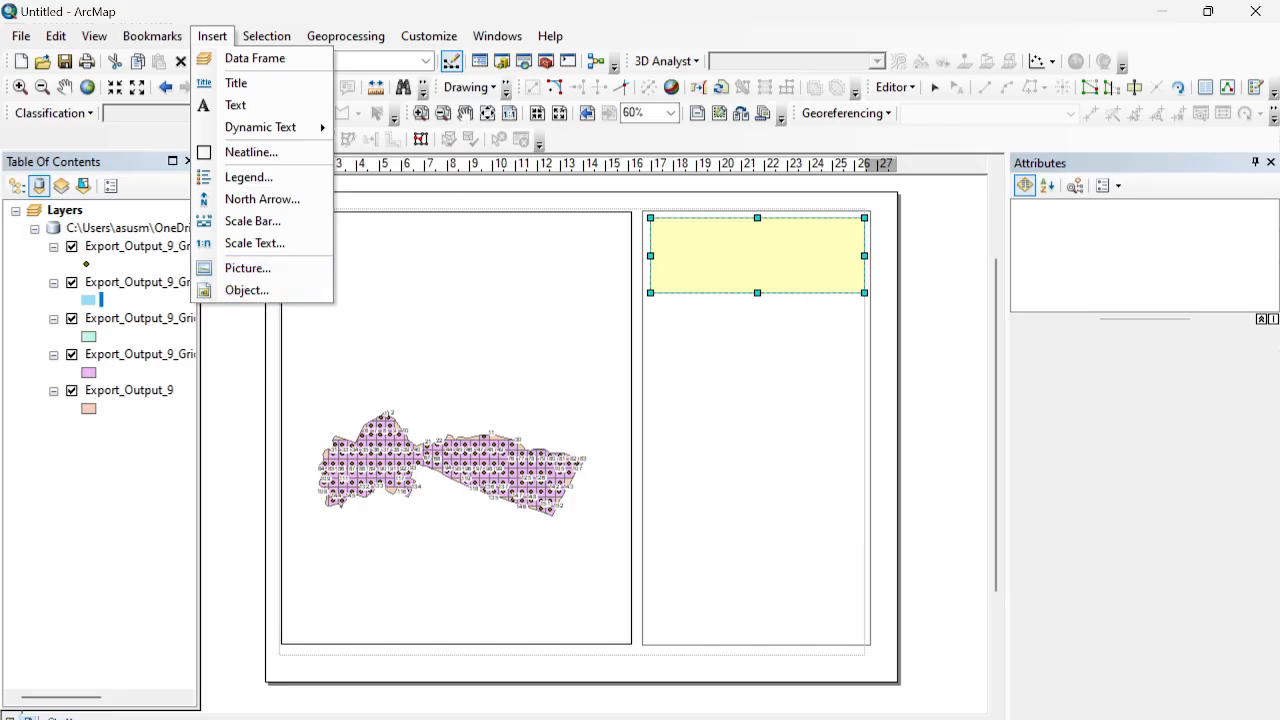
mouse_move(709, 712)
left_click(265, 180)
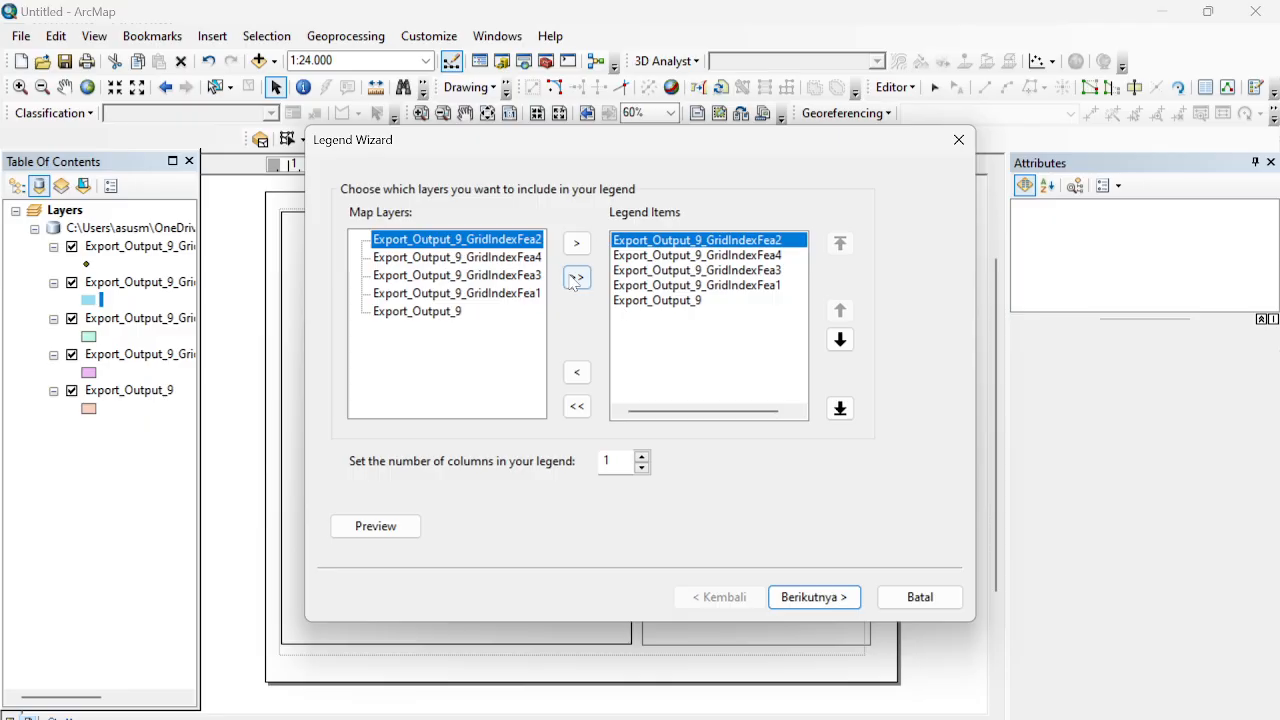
left_click(576, 406)
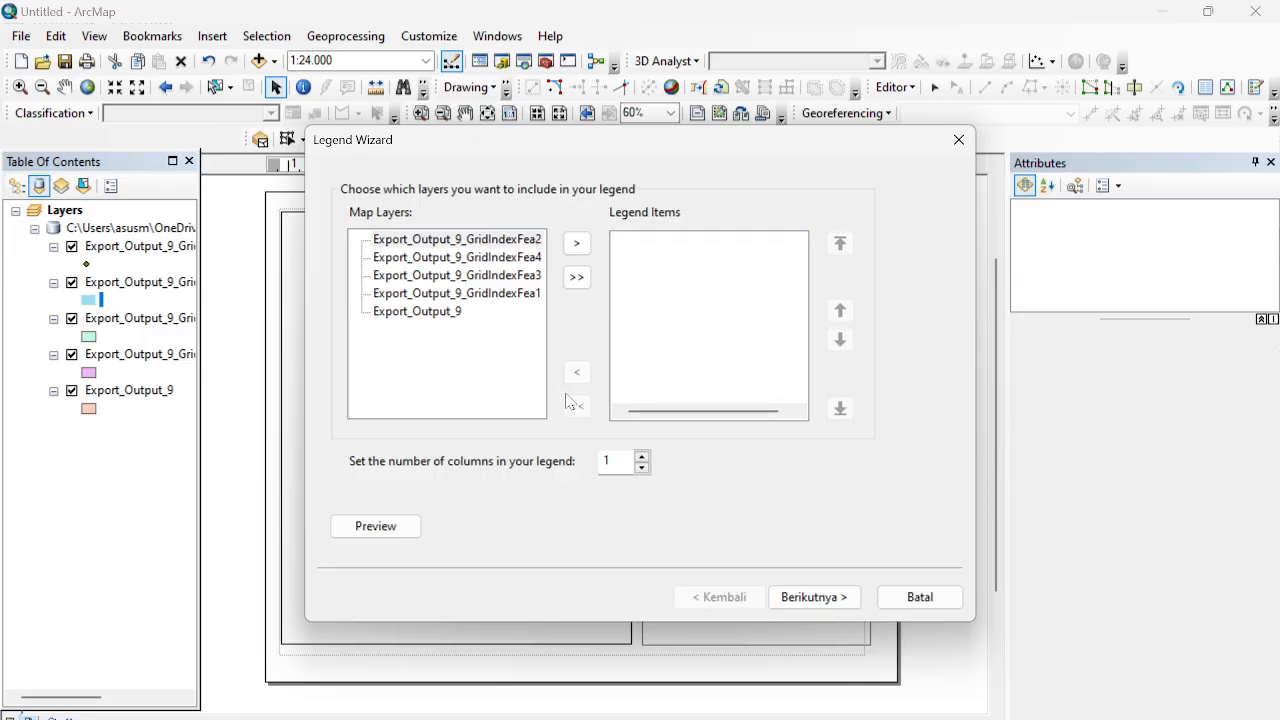
left_click(477, 240)
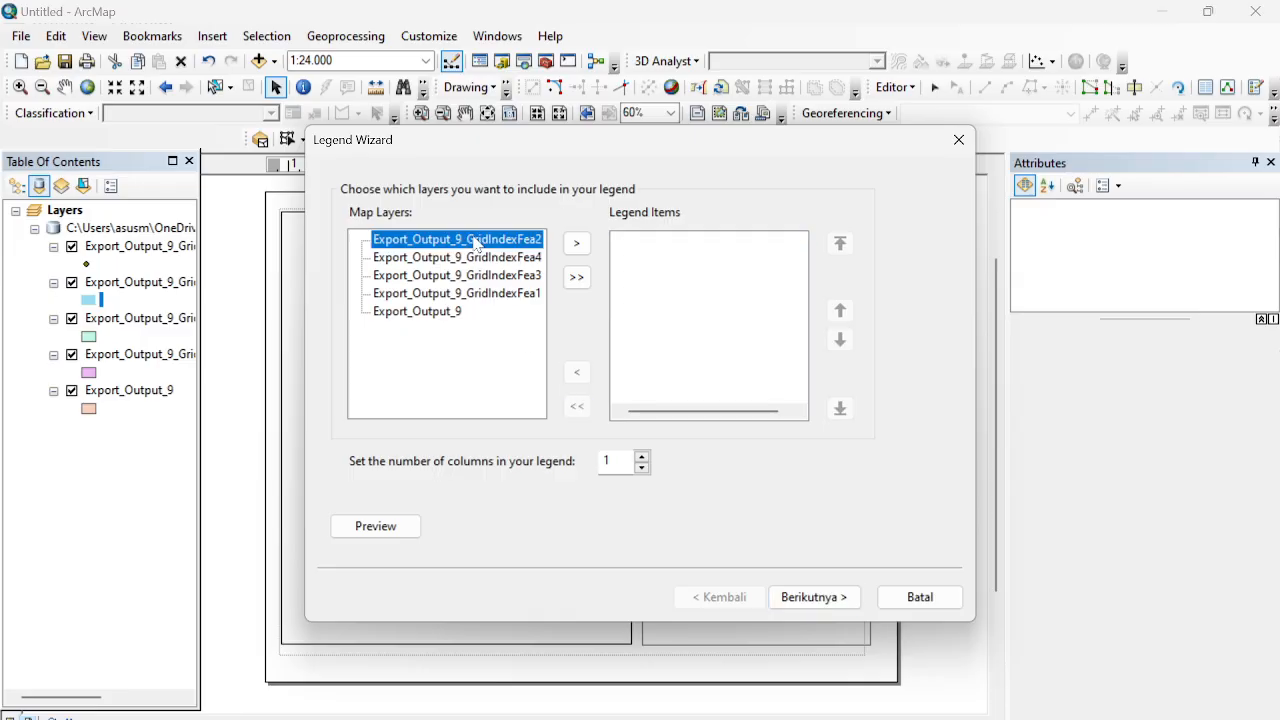
left_click(460, 294)
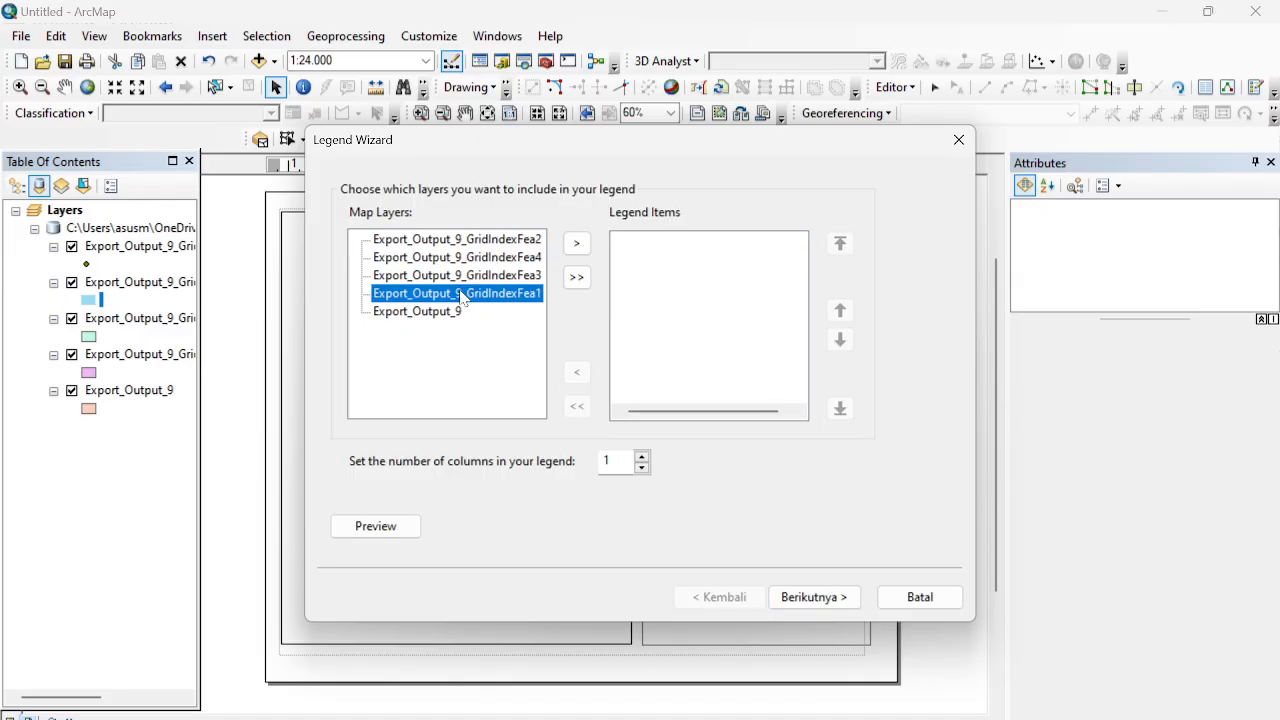
left_click(460, 240)
left_click(576, 243)
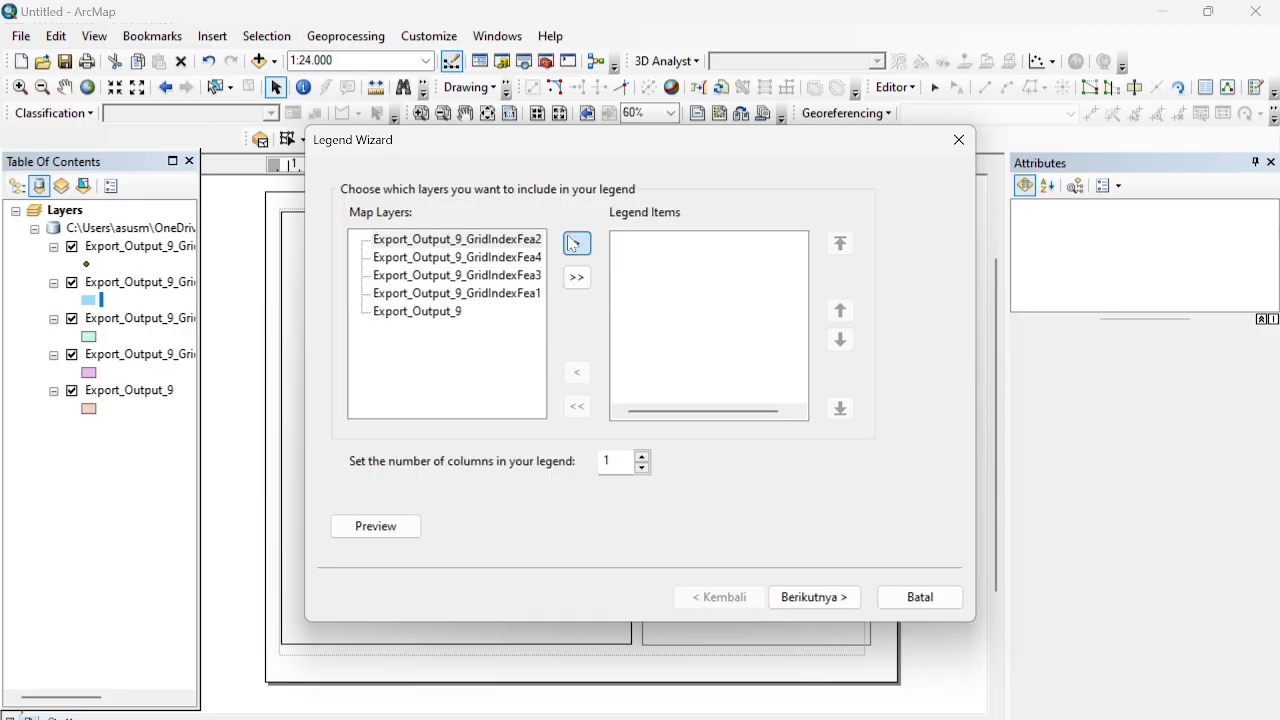
left_click(495, 294)
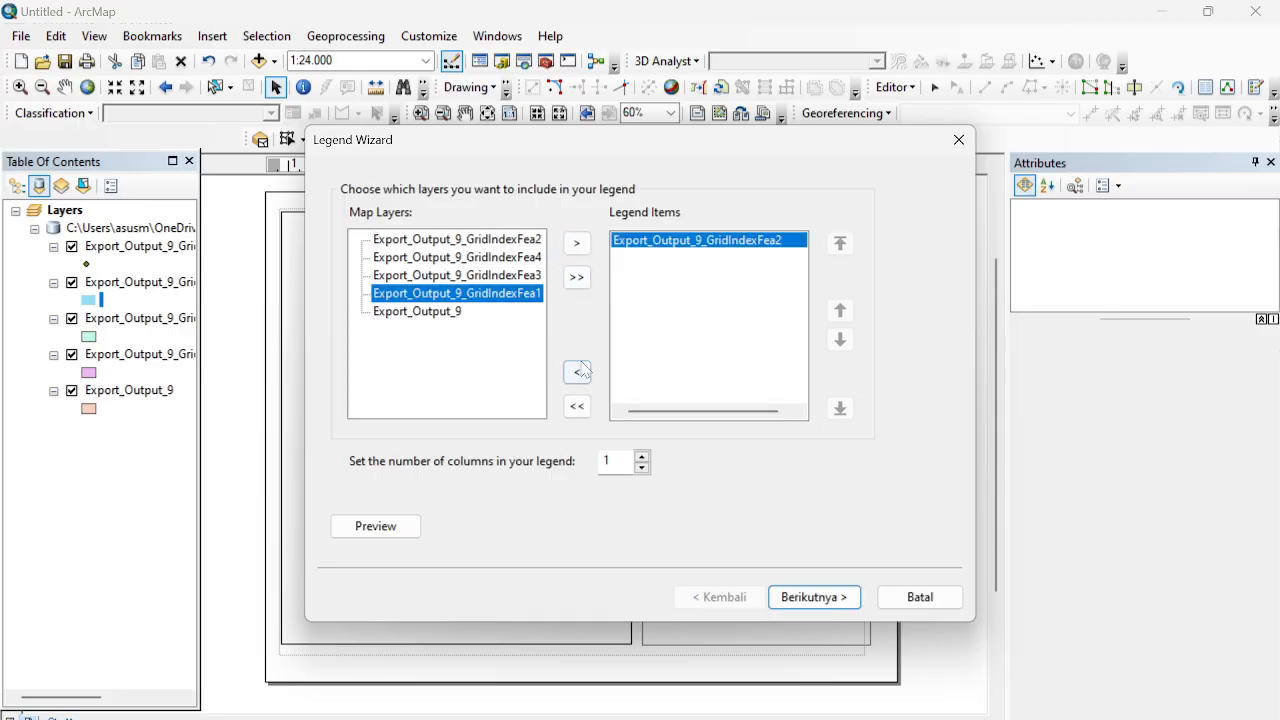
left_click(577, 243)
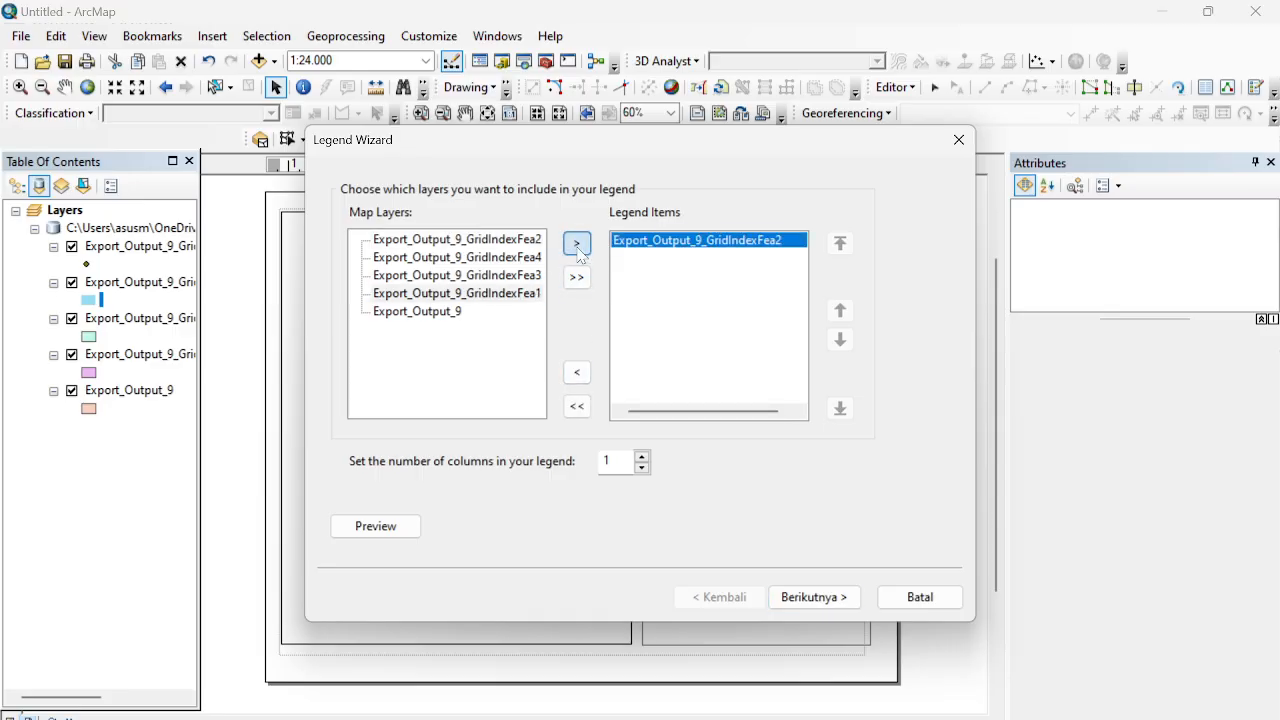
left_click(791, 610)
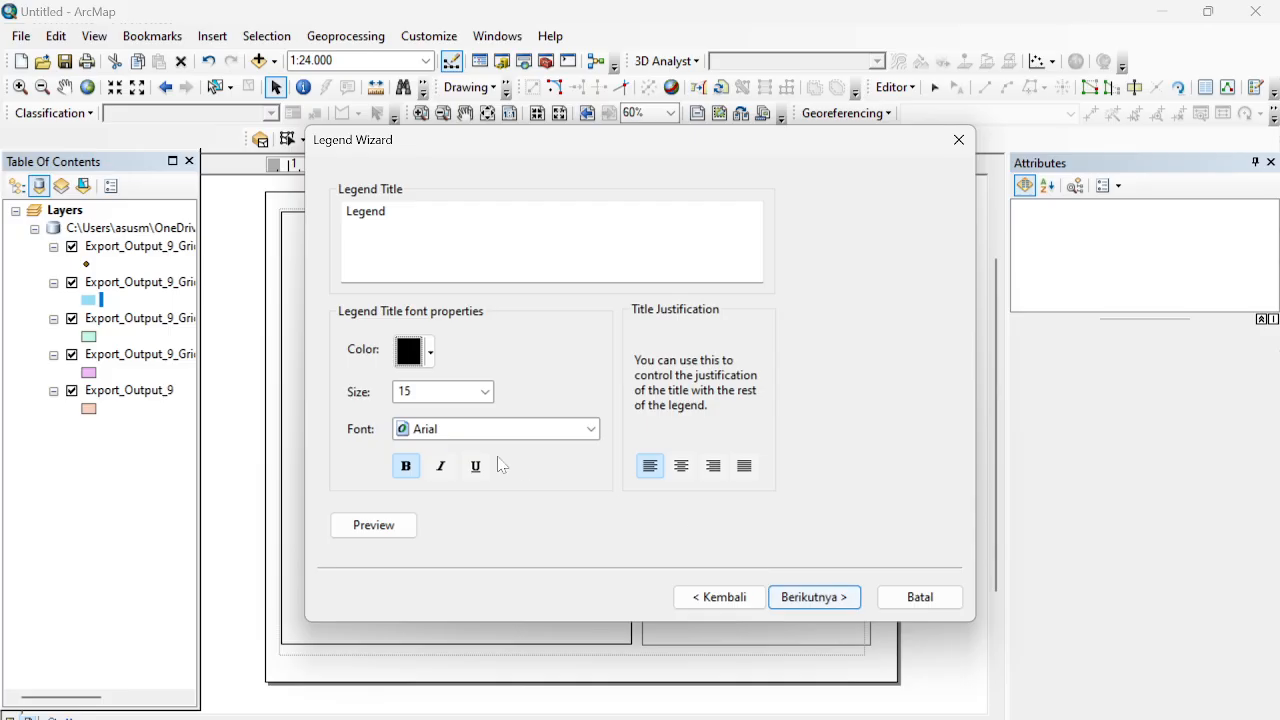
Step: Cancel the unfinished legend without adding it to the page
left_click(485, 392)
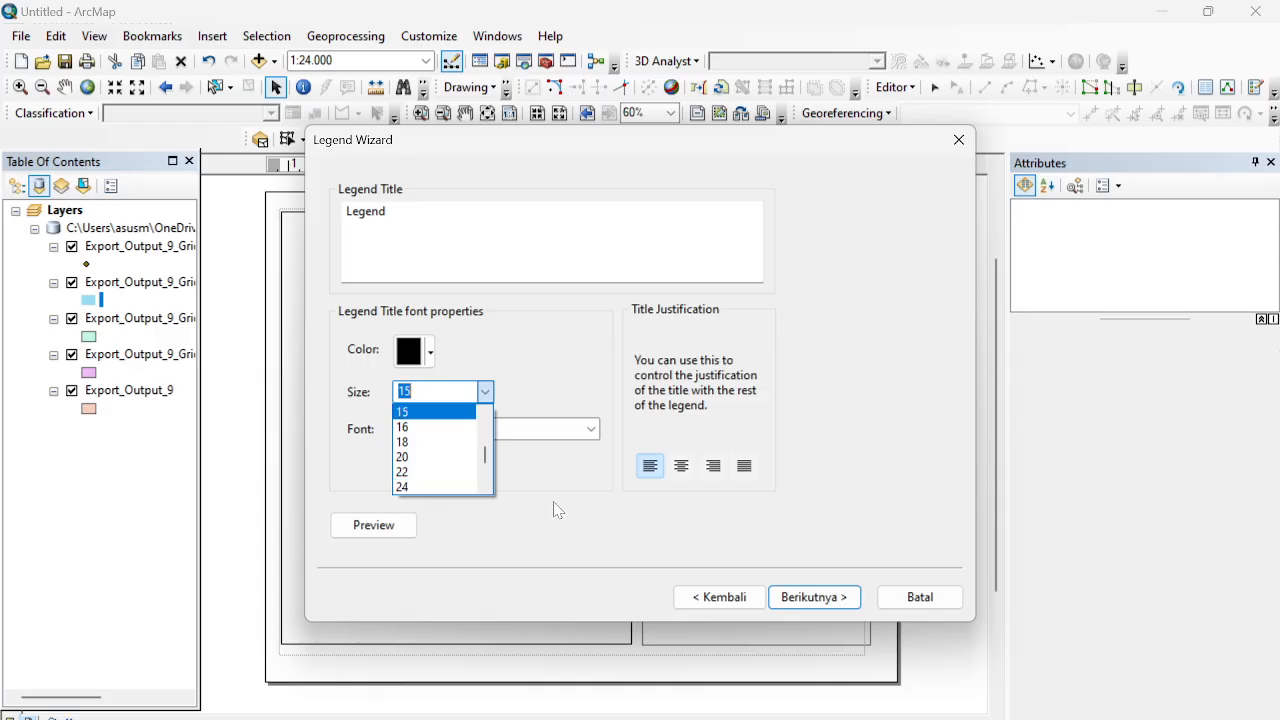
left_click(962, 143)
left_click(960, 141)
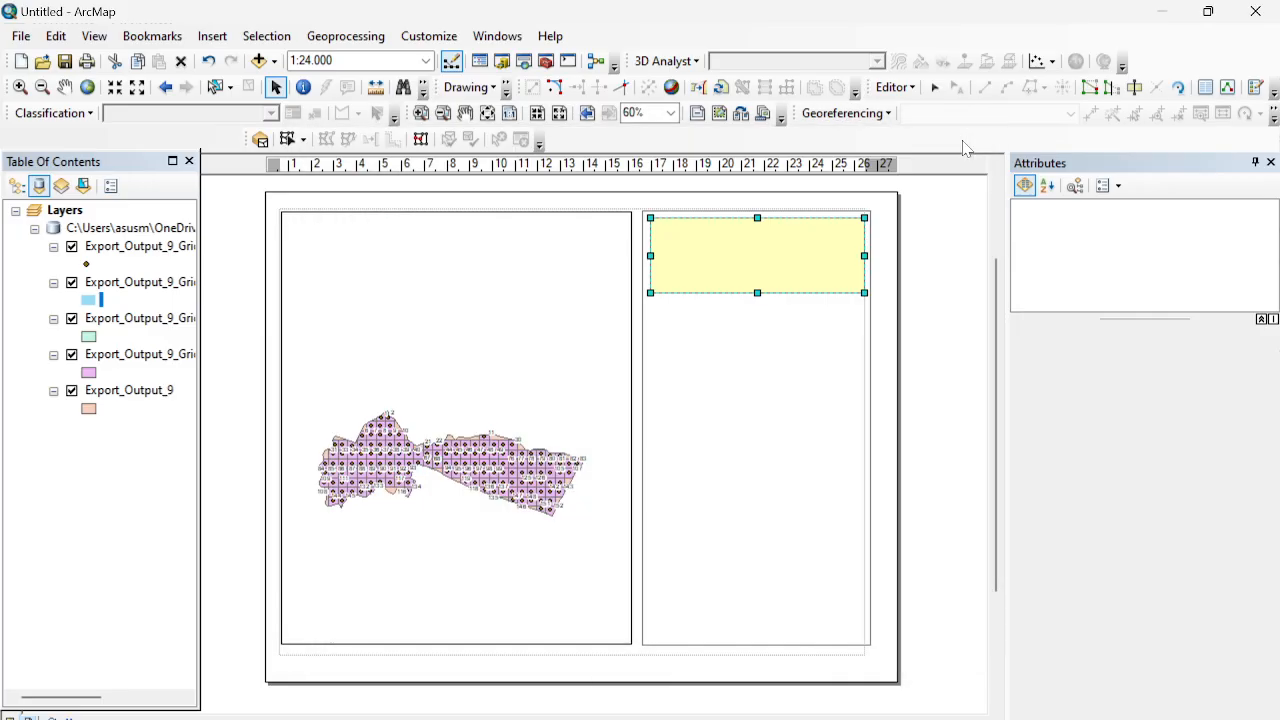
Step: Switch to the PETA PLOT PANCOR reference map and cut the stray small text element overlapping the author's name in the information panel
left_click(760, 676)
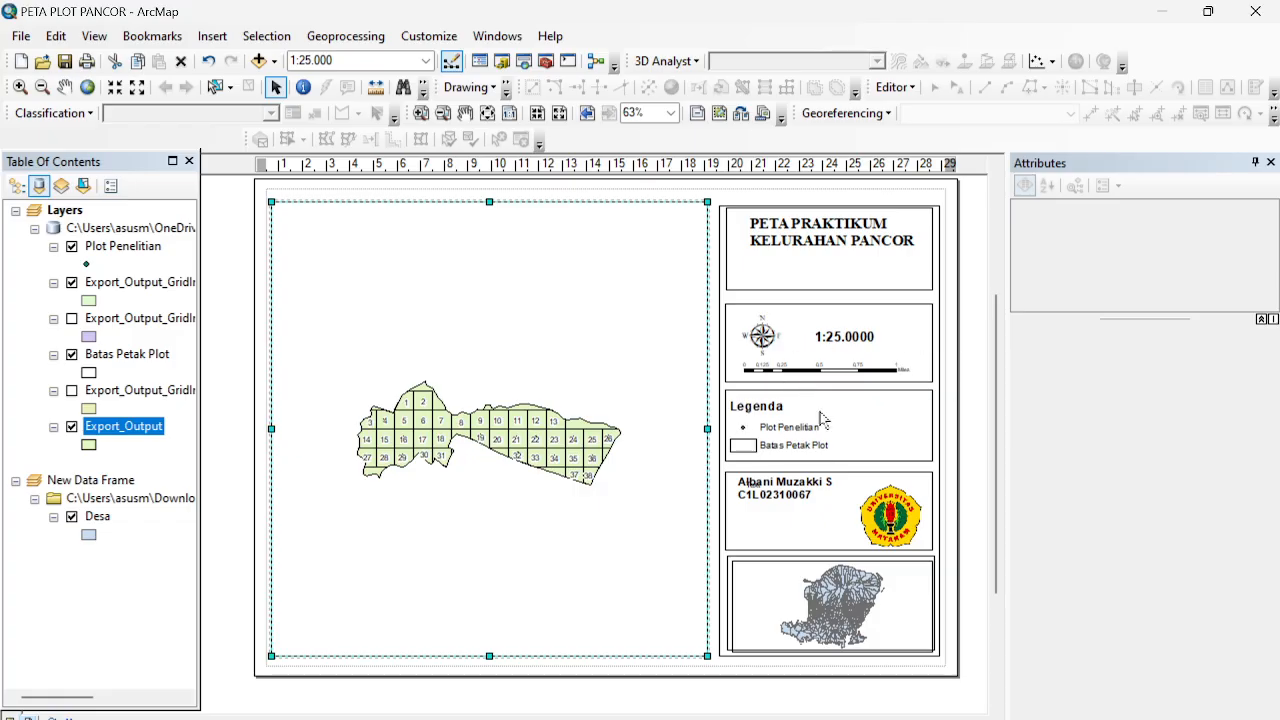
left_click(755, 490)
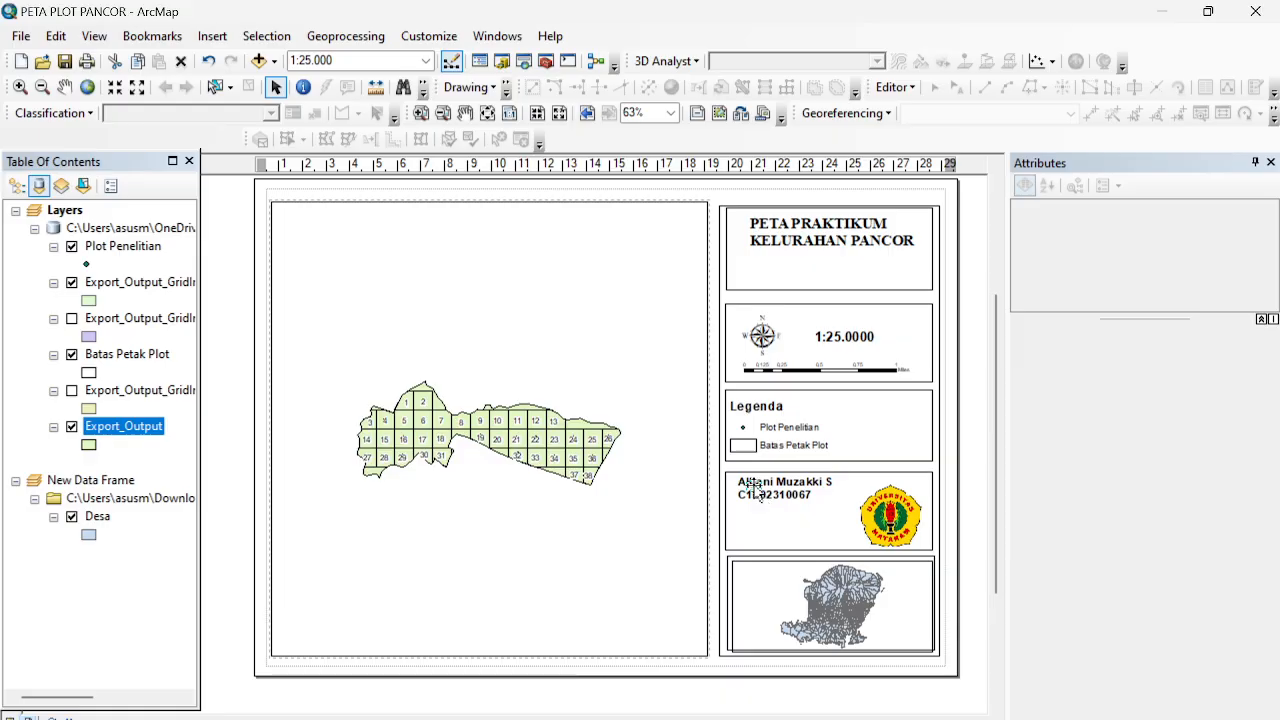
right_click(755, 490)
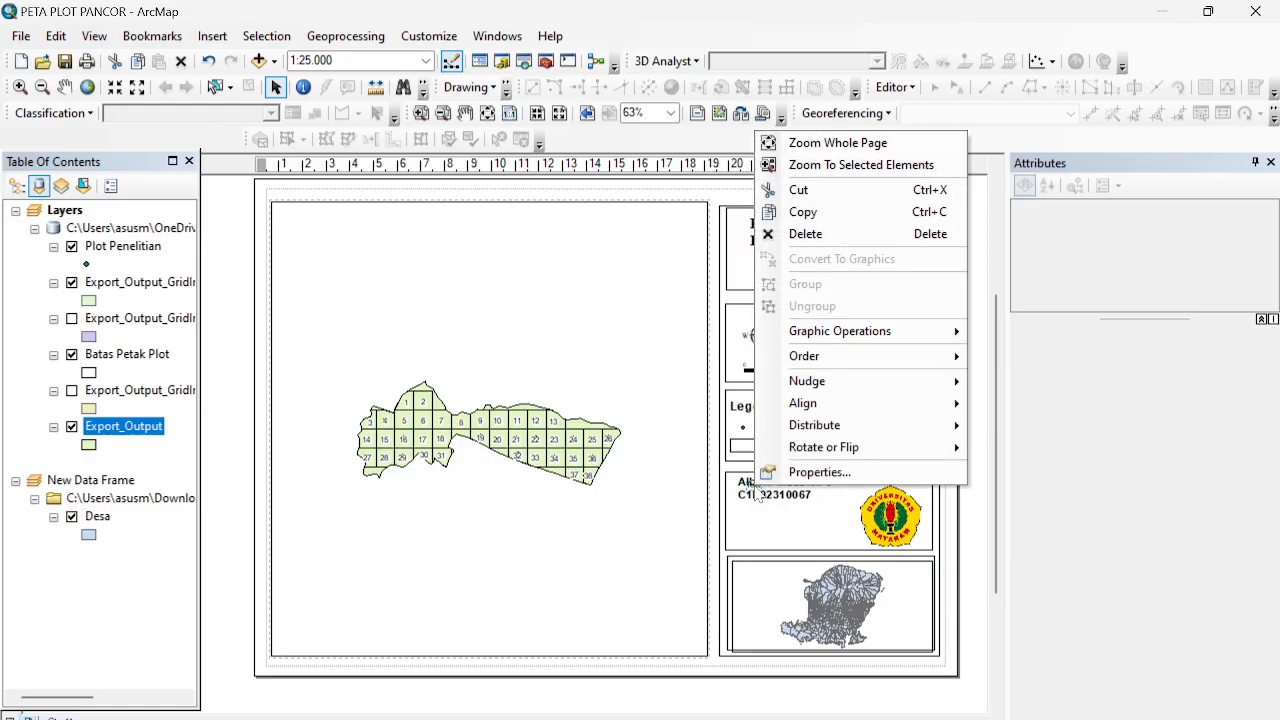
left_click(805, 190)
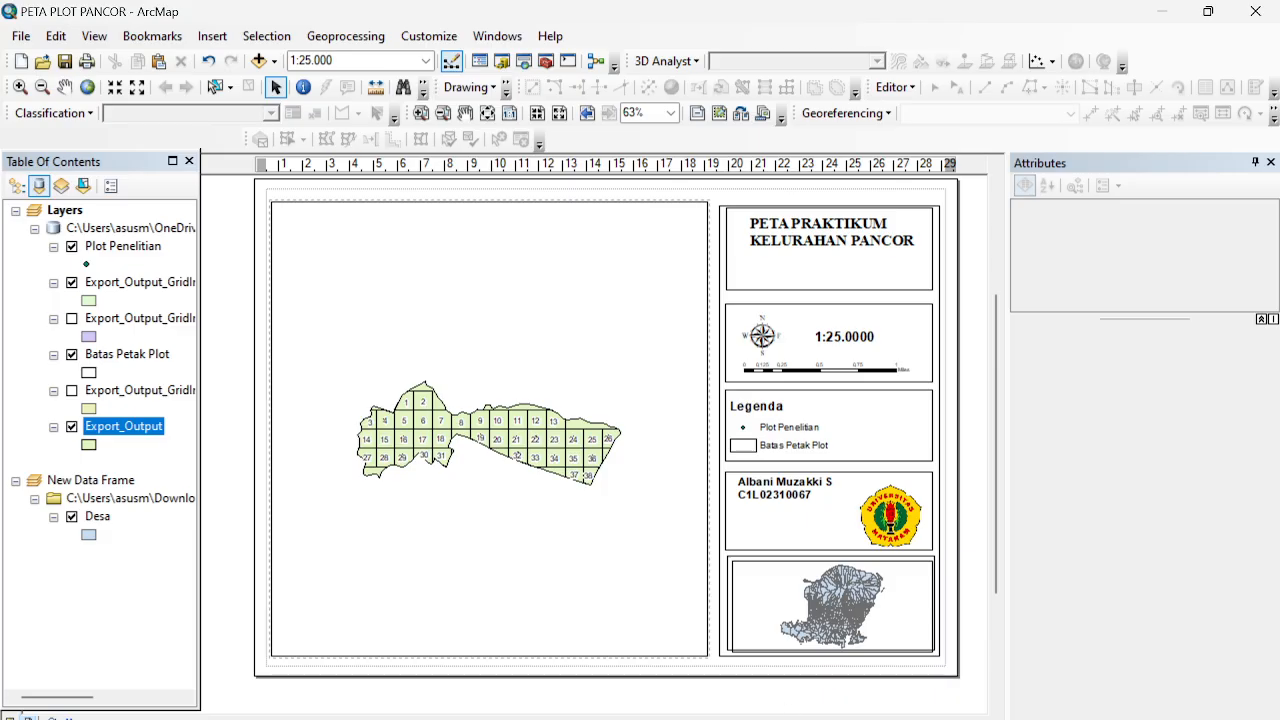
mouse_move(878, 718)
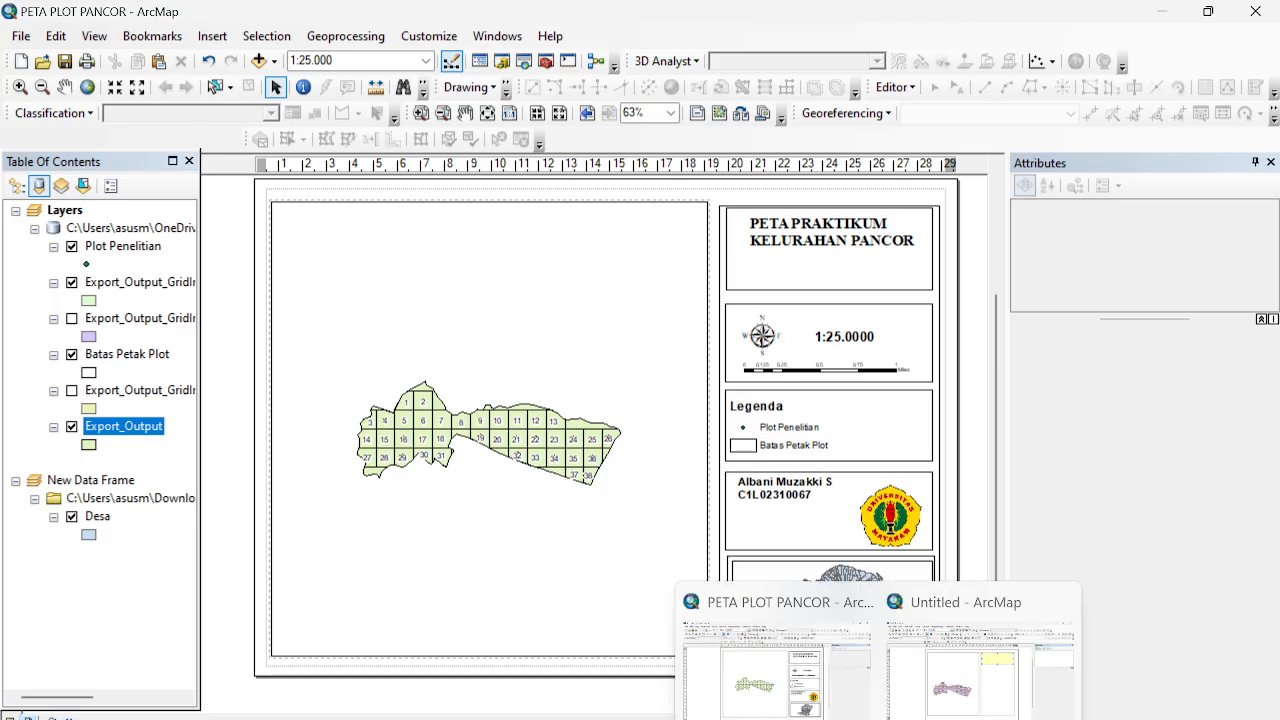
left_click(950, 680)
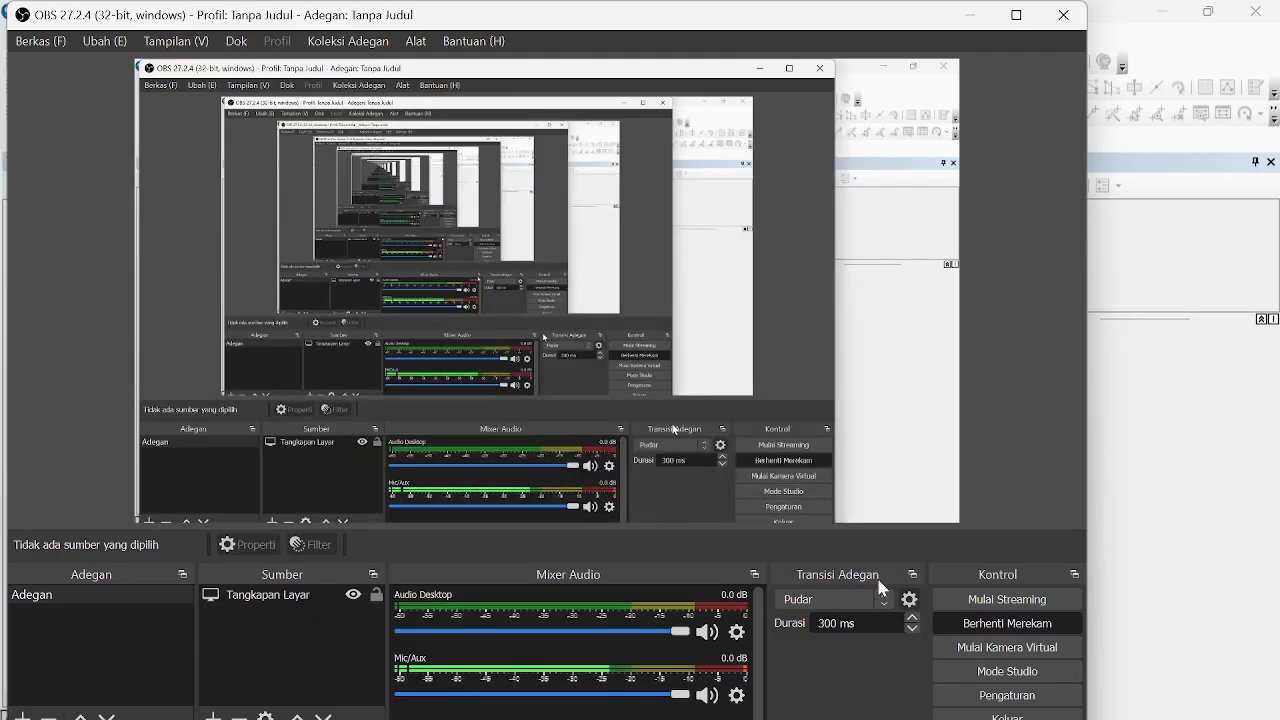